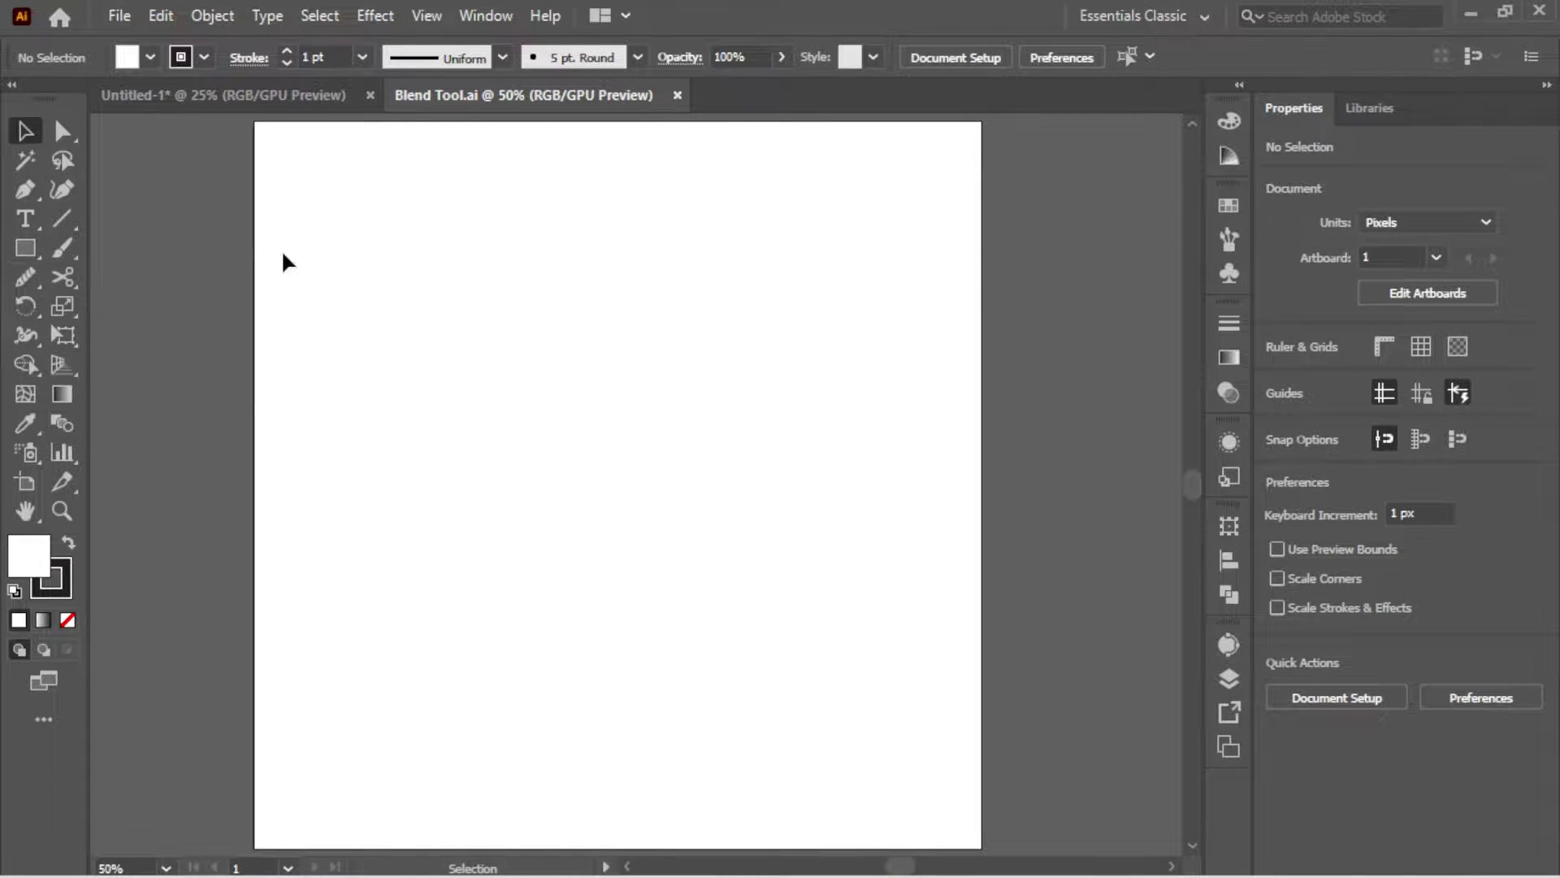
# Step: Draw a circle about 77 px in diameter on the pasteboard left of the artboard
pyautogui.press('l')
pyautogui.hscroll(-3, 227, 348)
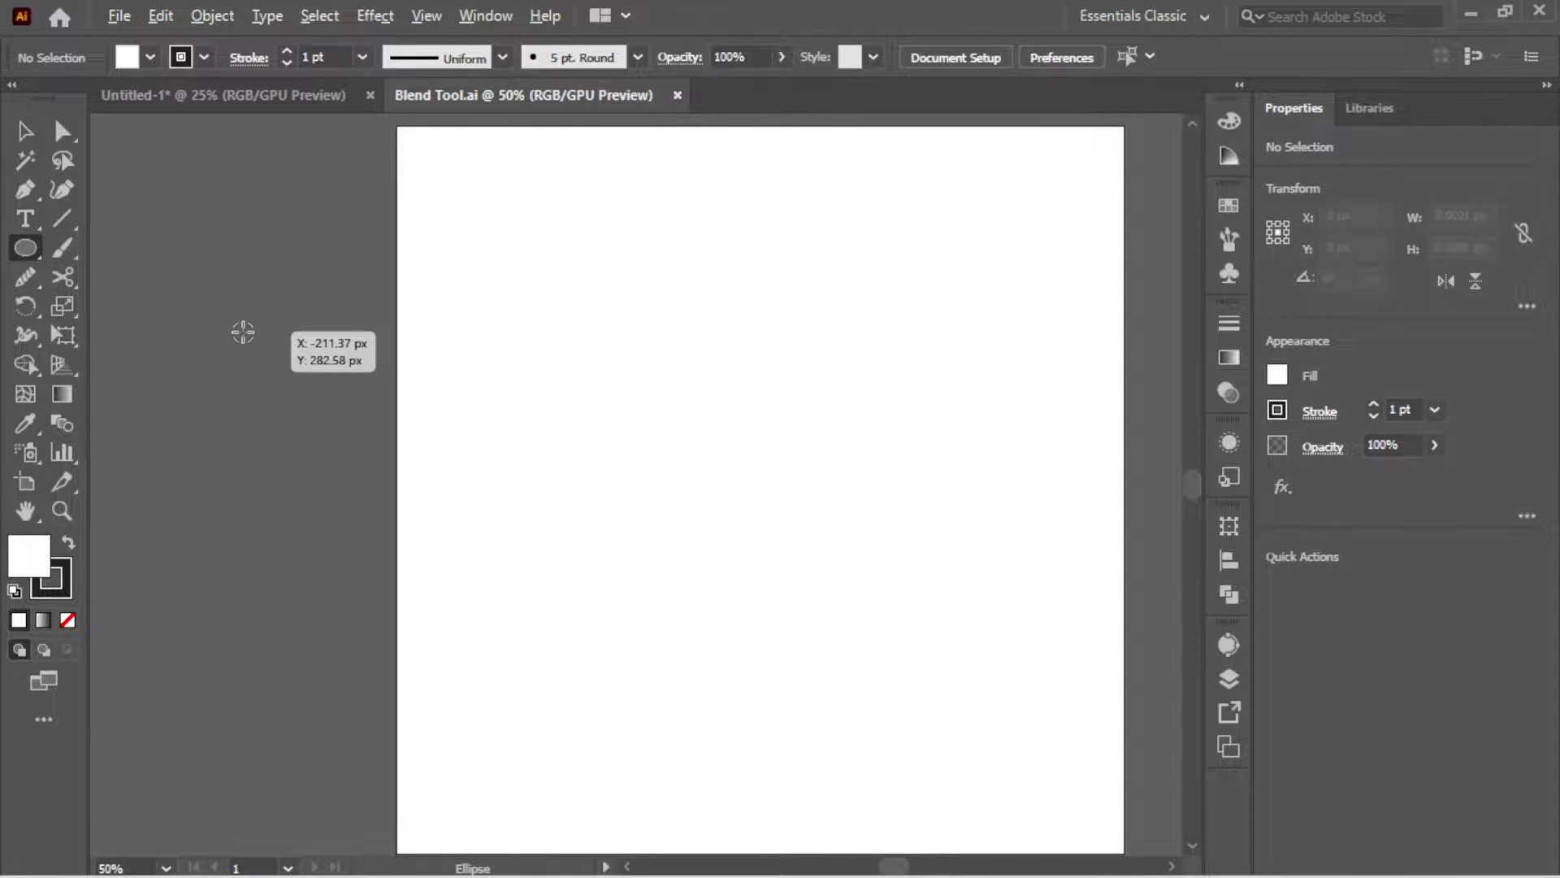
pyautogui.moveTo(242, 331); pyautogui.dragTo(265, 362)
pyautogui.press('v')
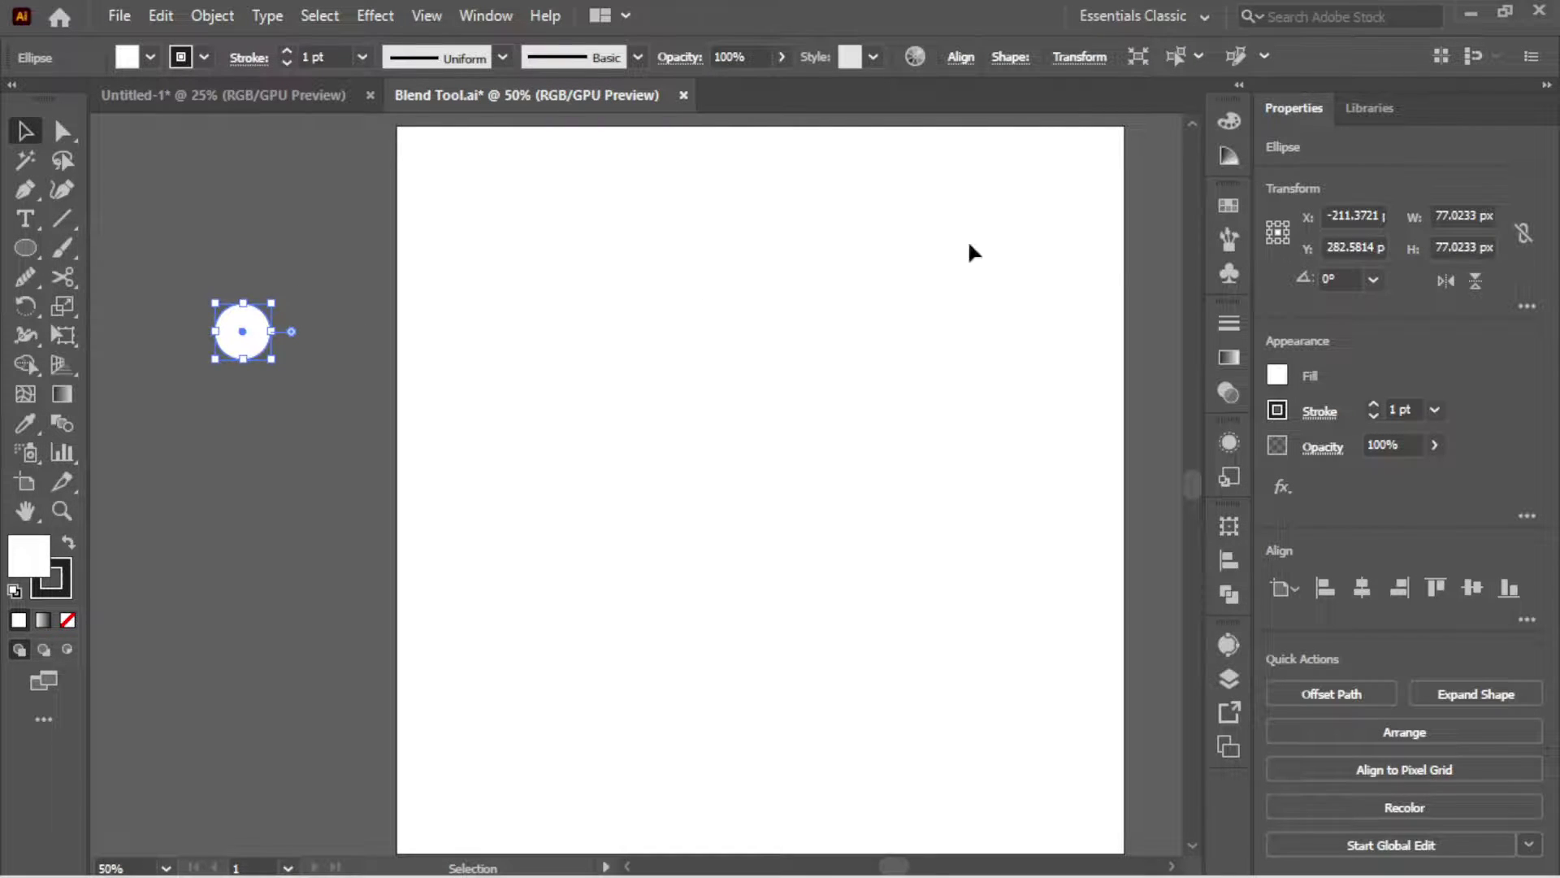
# Step: Set the circle's width and height to 100 px and place a copy straight below it, about 430 px lower
pyautogui.click(1466, 216)
pyautogui.write('100')
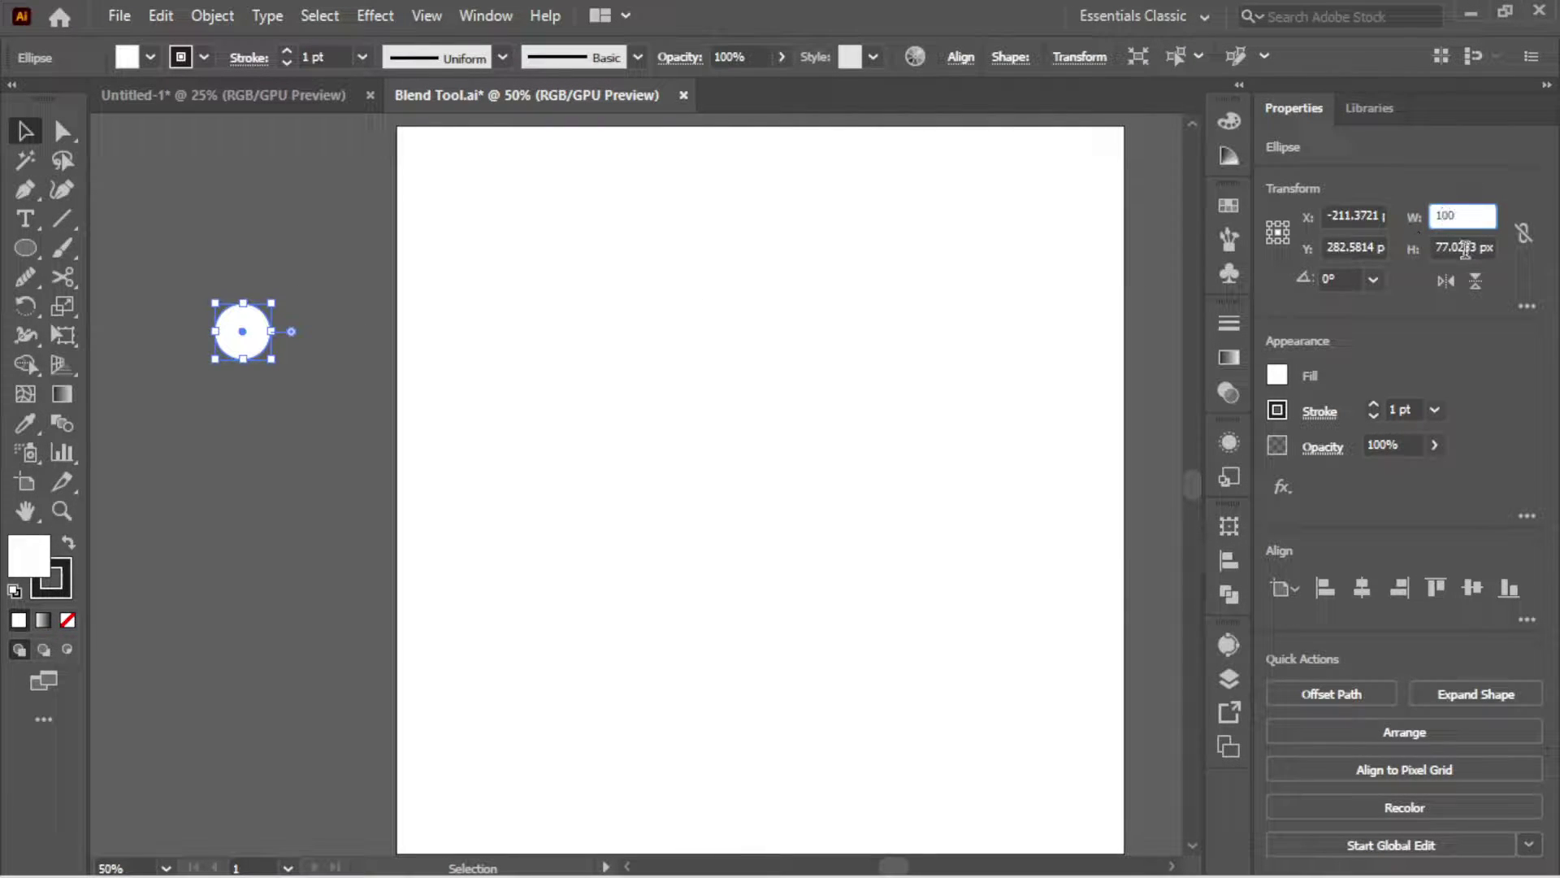
pyautogui.press('Tab')
pyautogui.write('100')
pyautogui.press('Return')
pyautogui.click(639, 374)
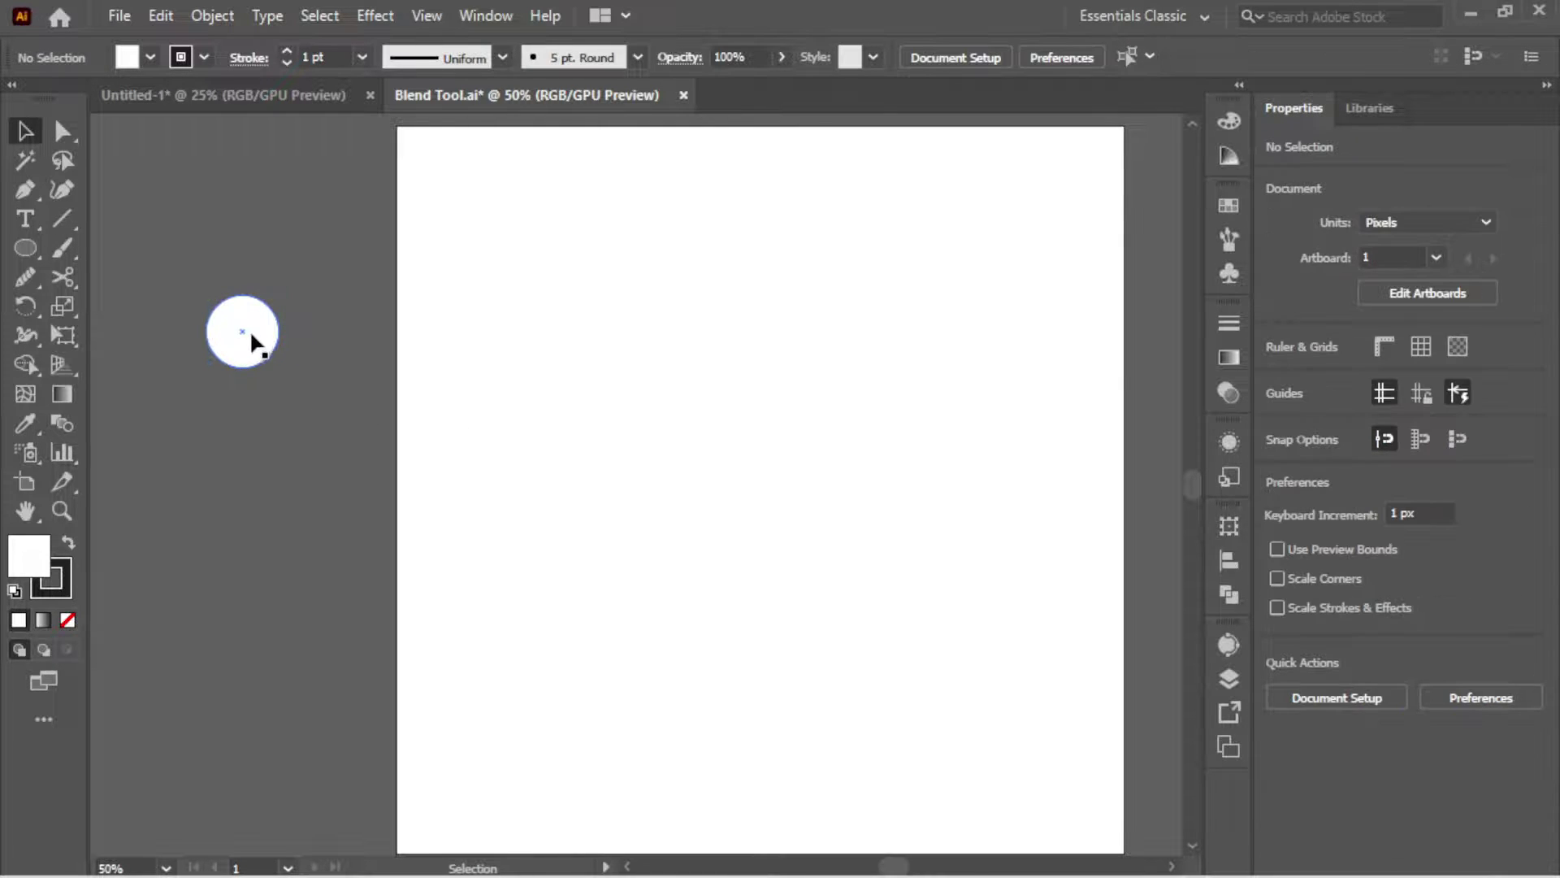
pyautogui.moveTo(247, 331); pyautogui.dragTo(216, 652)
pyautogui.click(355, 460)
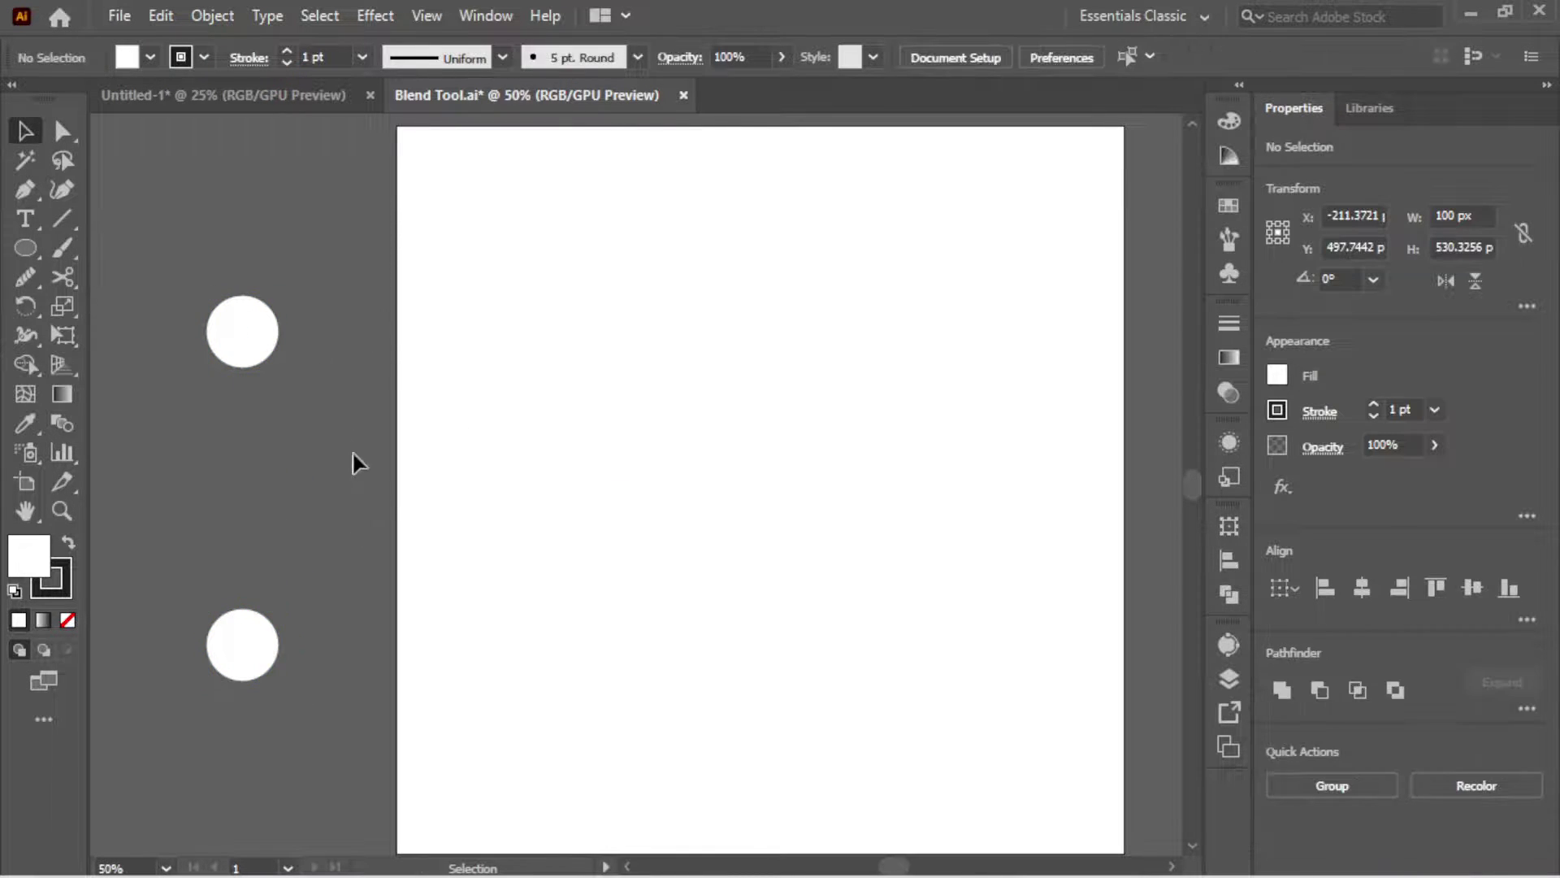
# Step: Fill both circles with the blue-to-transparent linear gradient at 0°
pyautogui.hotkey('ctrl', 'a')
pyautogui.click(1228, 357)
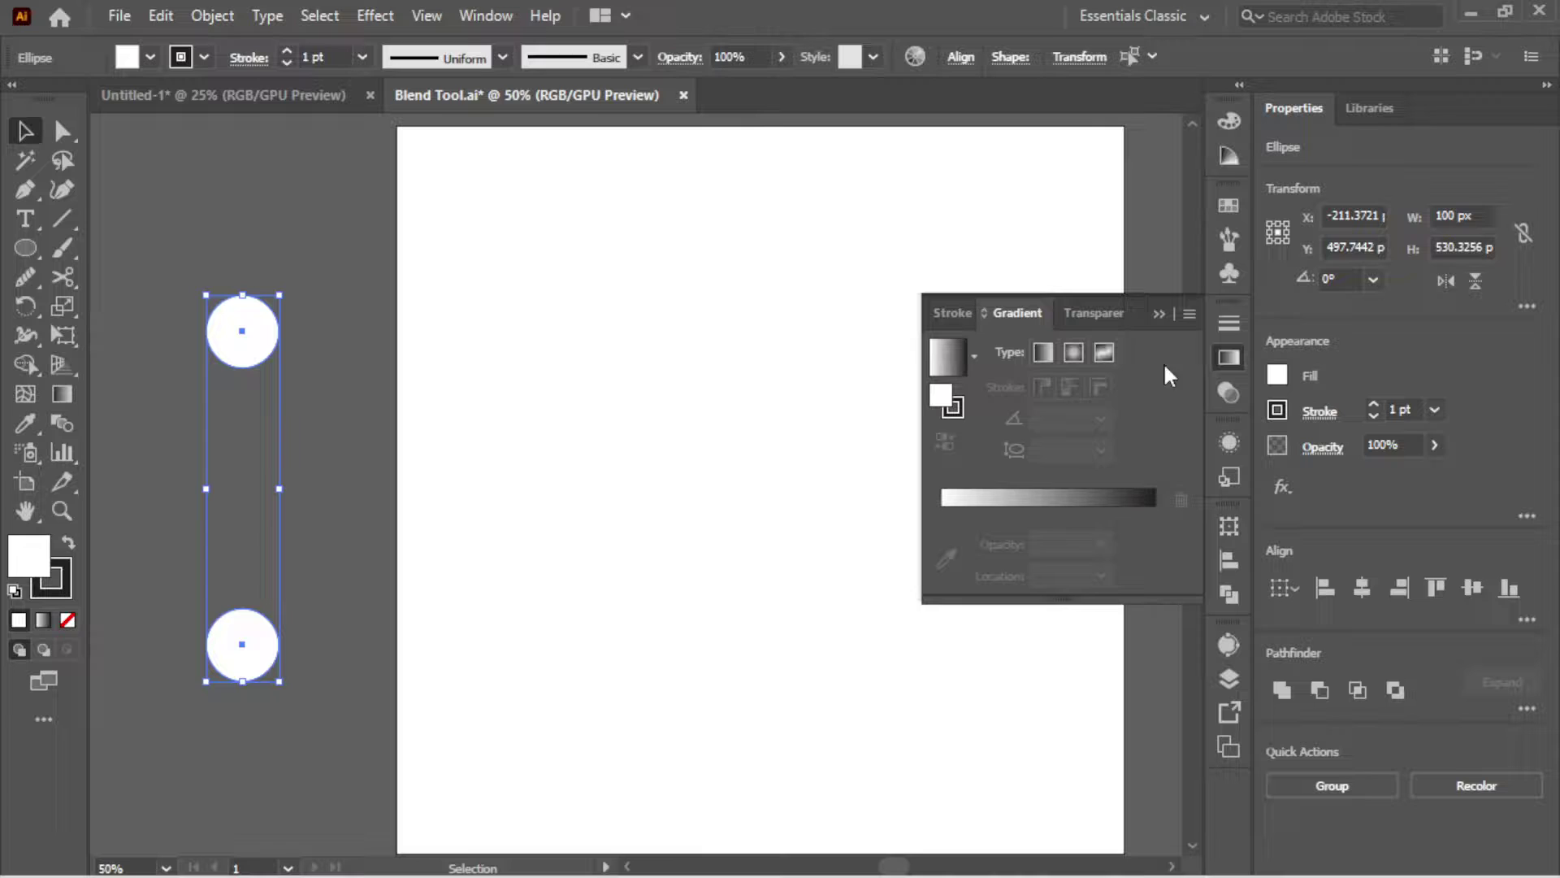
pyautogui.click(974, 357)
pyautogui.click(845, 476)
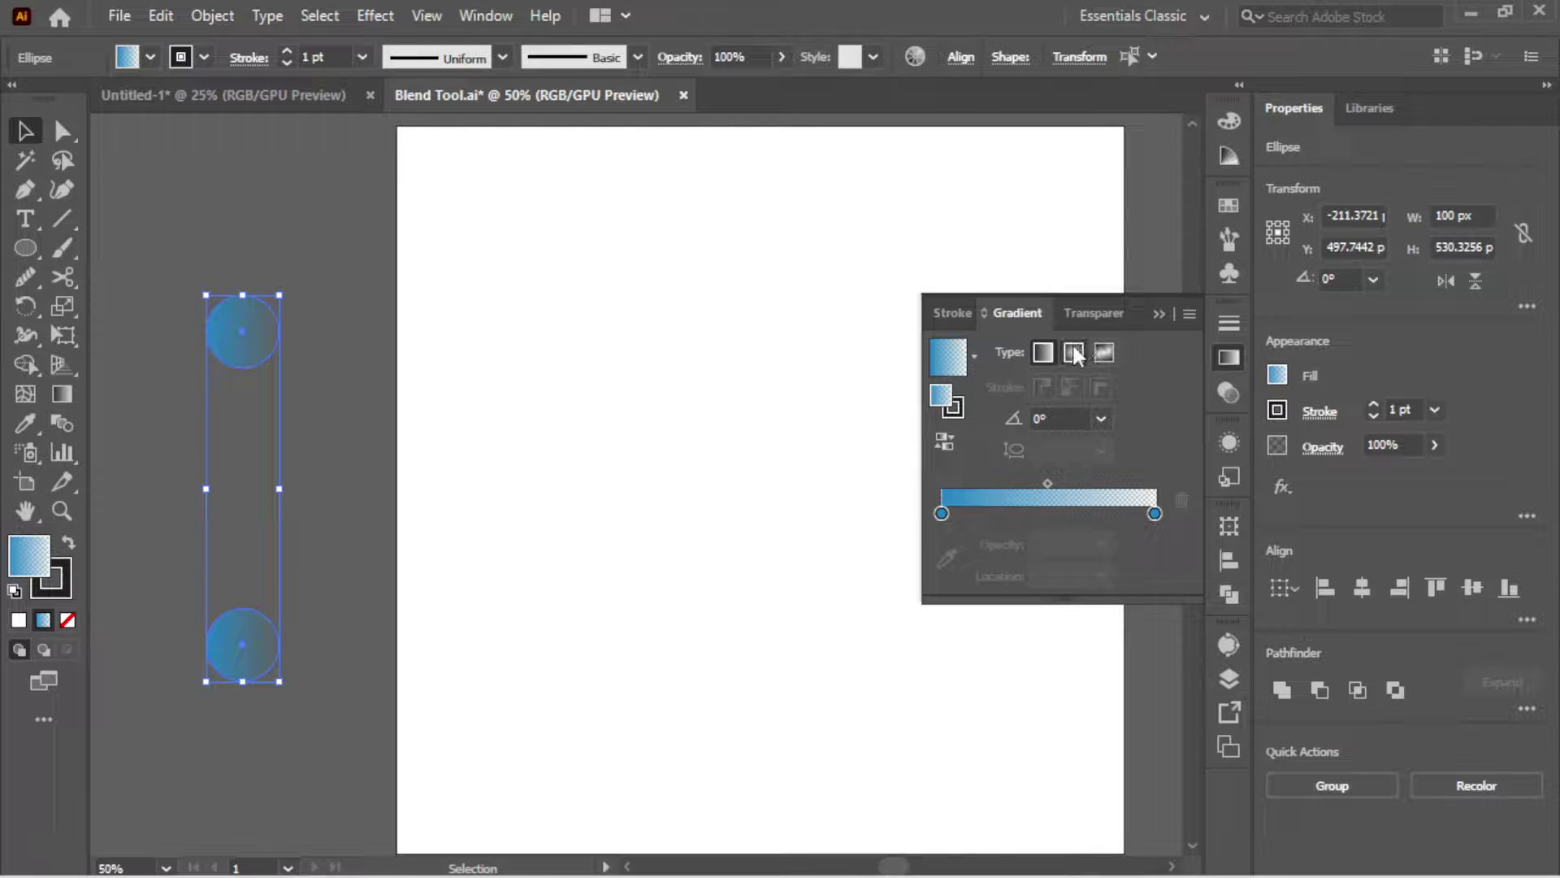
pyautogui.click(1073, 349)
pyautogui.click(1043, 352)
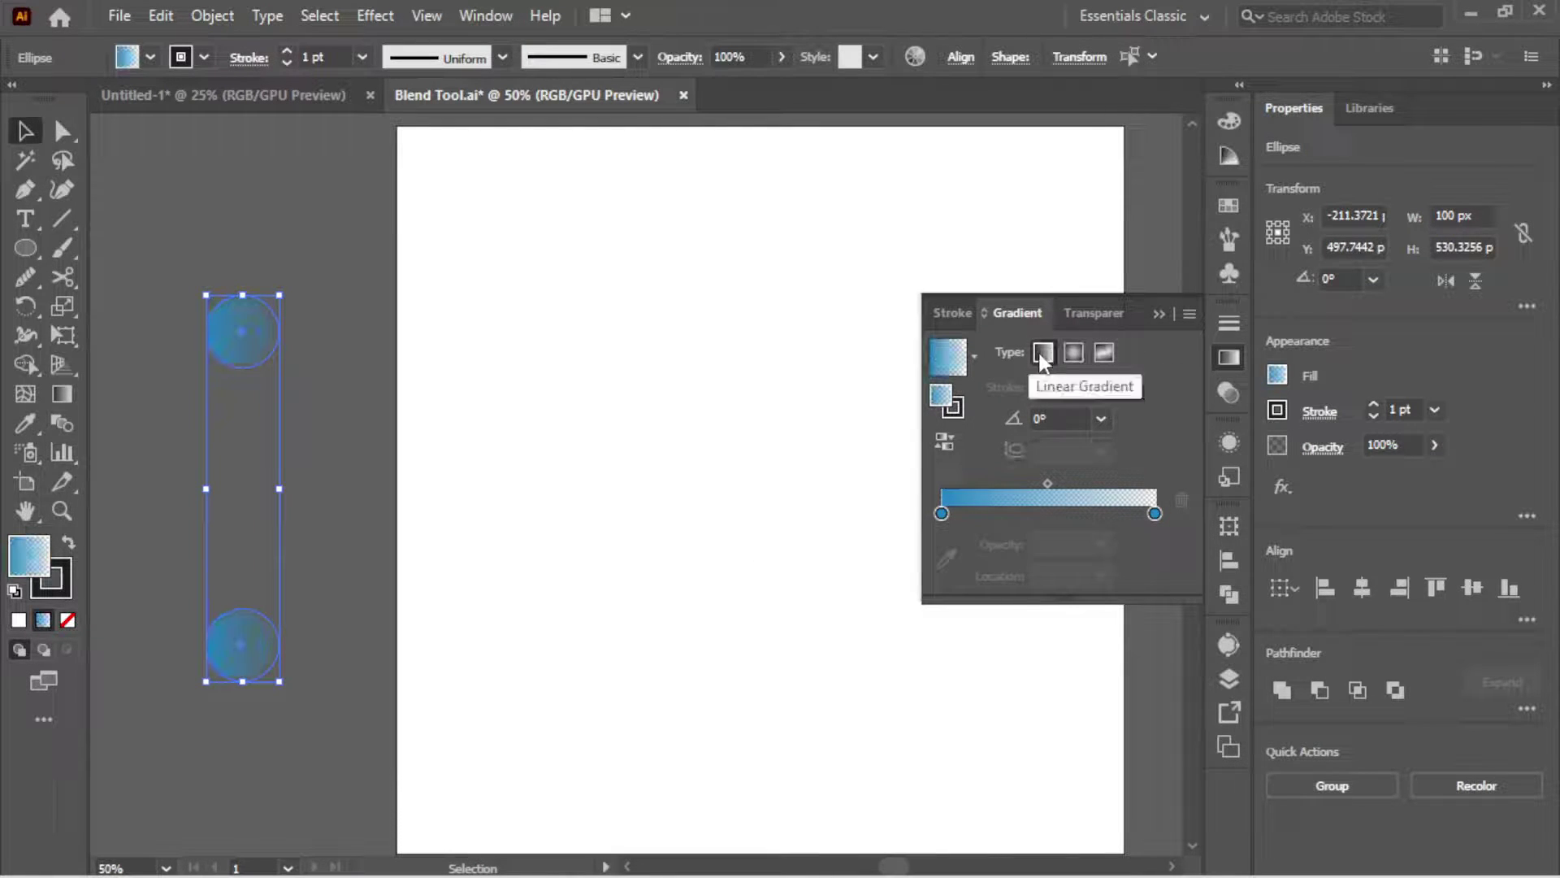
pyautogui.click(1159, 314)
pyautogui.click(931, 331)
# Step: Remove the stroke from both circles, keeping their gradient fill
pyautogui.hotkey('ctrl', 'a')
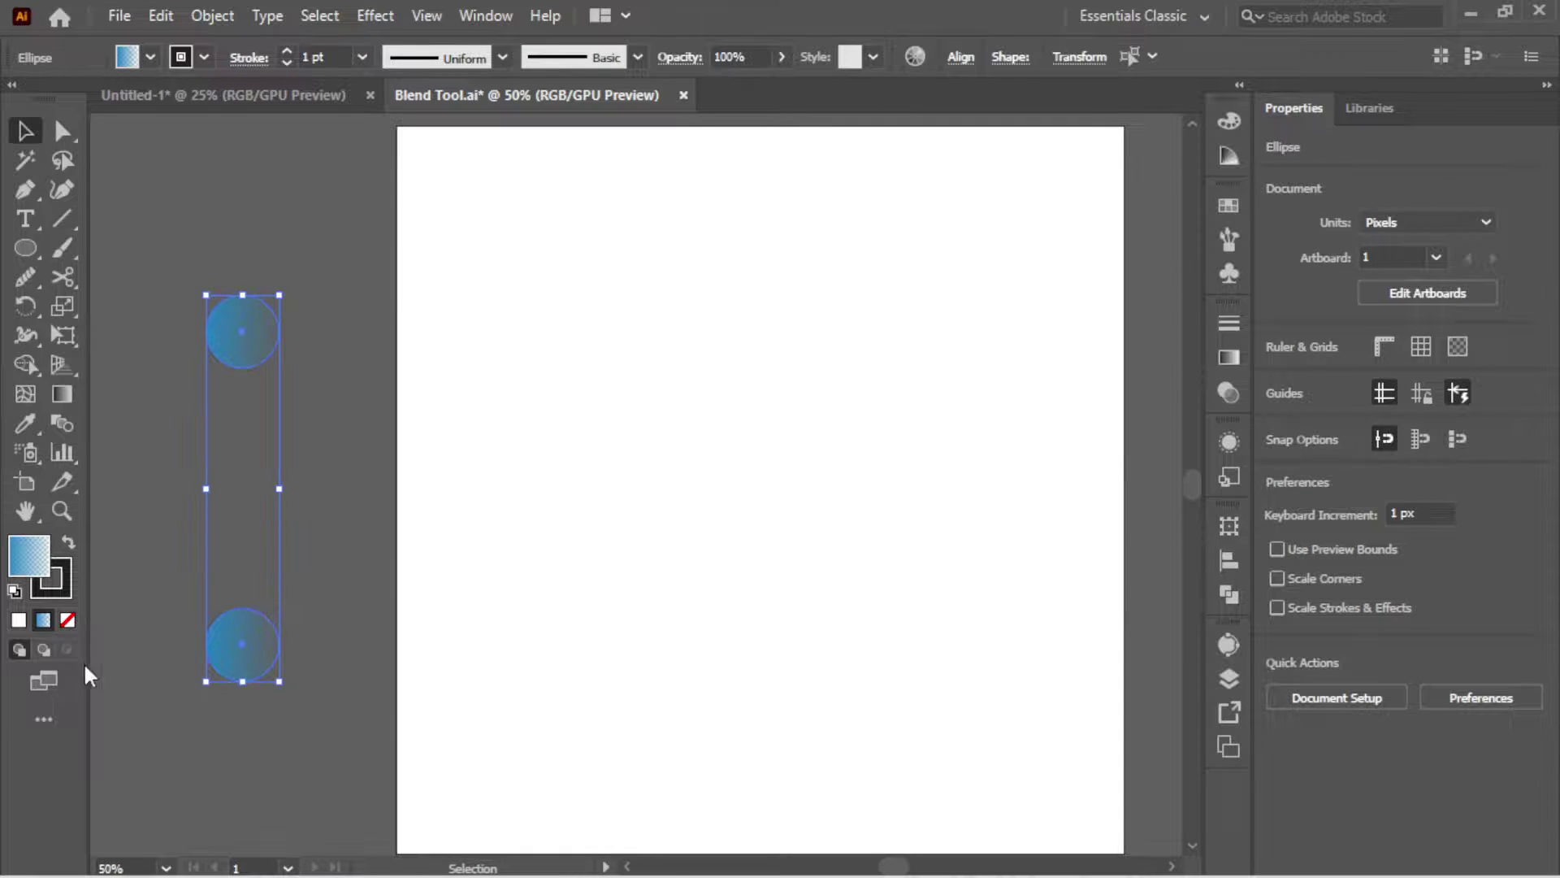
pyautogui.click(63, 589)
pyautogui.click(66, 621)
pyautogui.click(38, 550)
pyautogui.click(165, 411)
pyautogui.hotkey('ctrl', 'a')
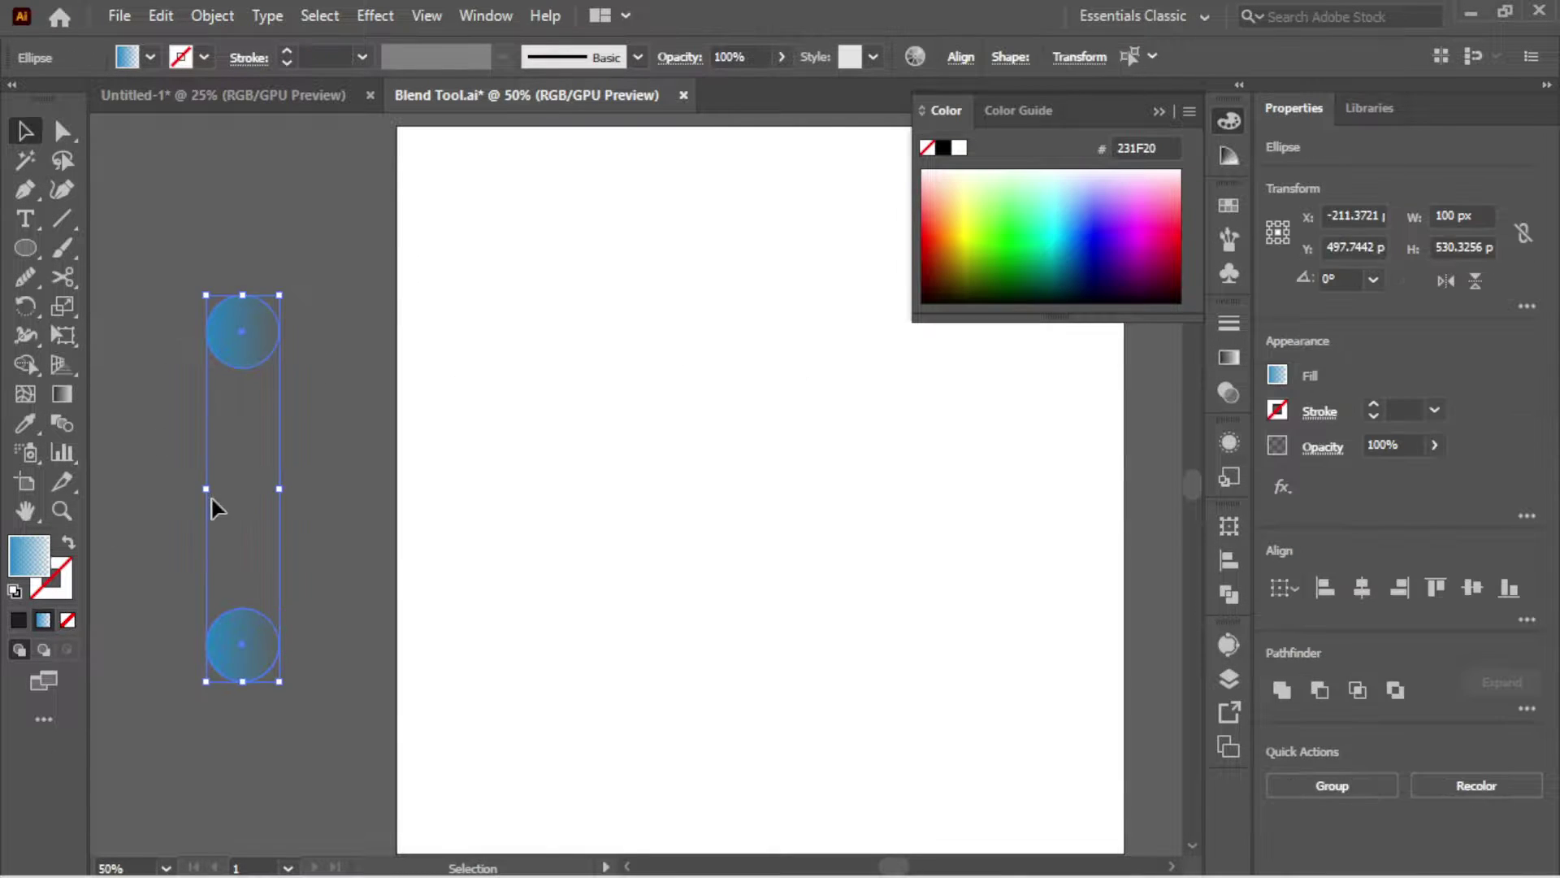
# Step: Set the blend options to Specified Steps spacing with 400 steps
pyautogui.click(220, 15)
pyautogui.moveTo(445, 697)
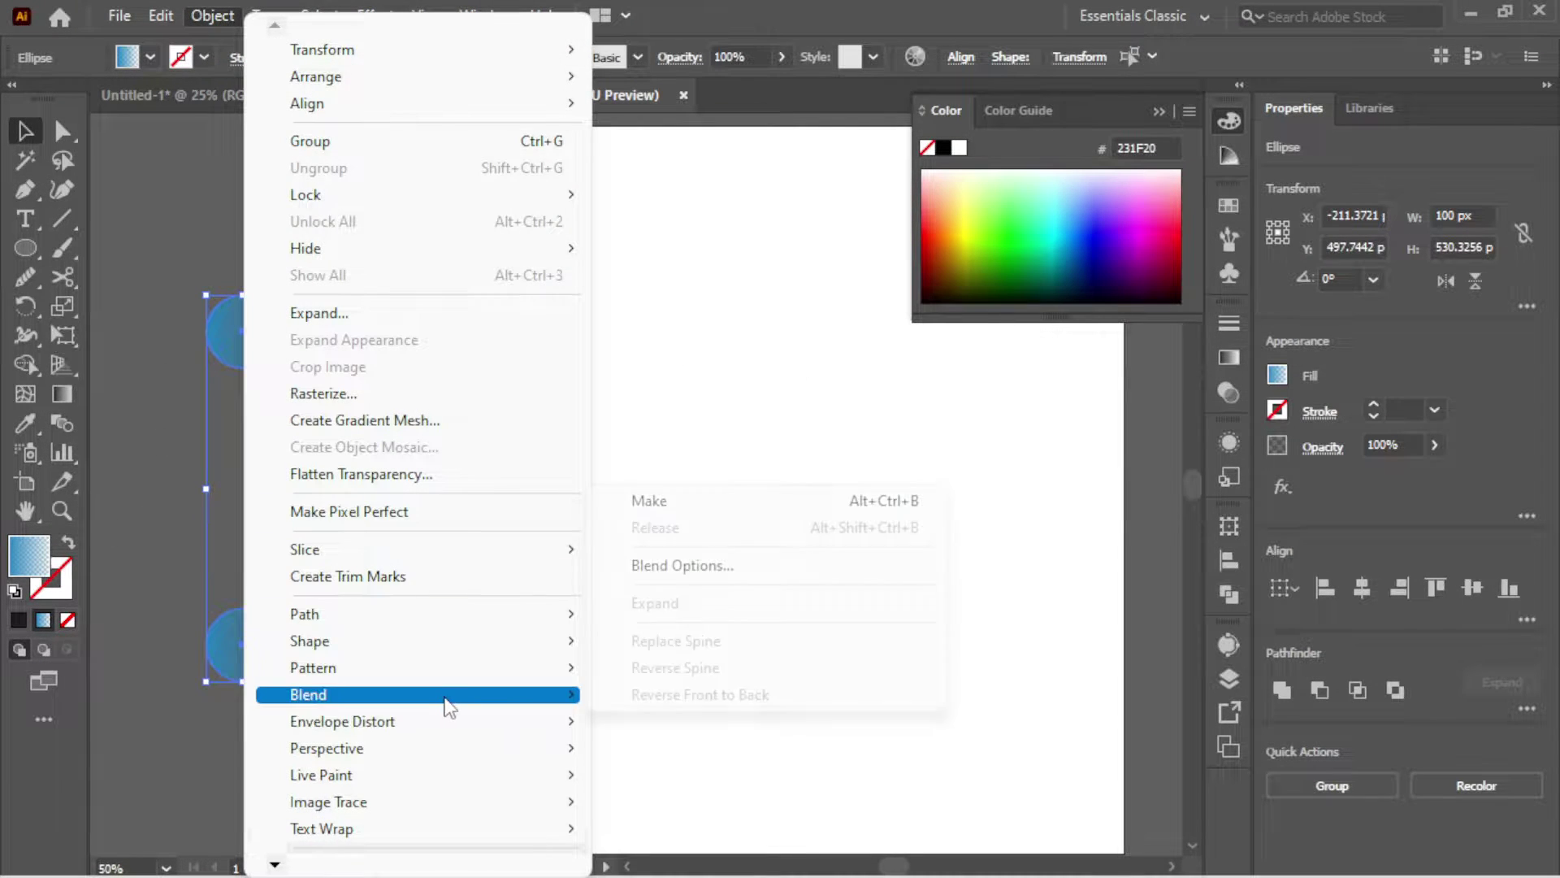
pyautogui.click(725, 566)
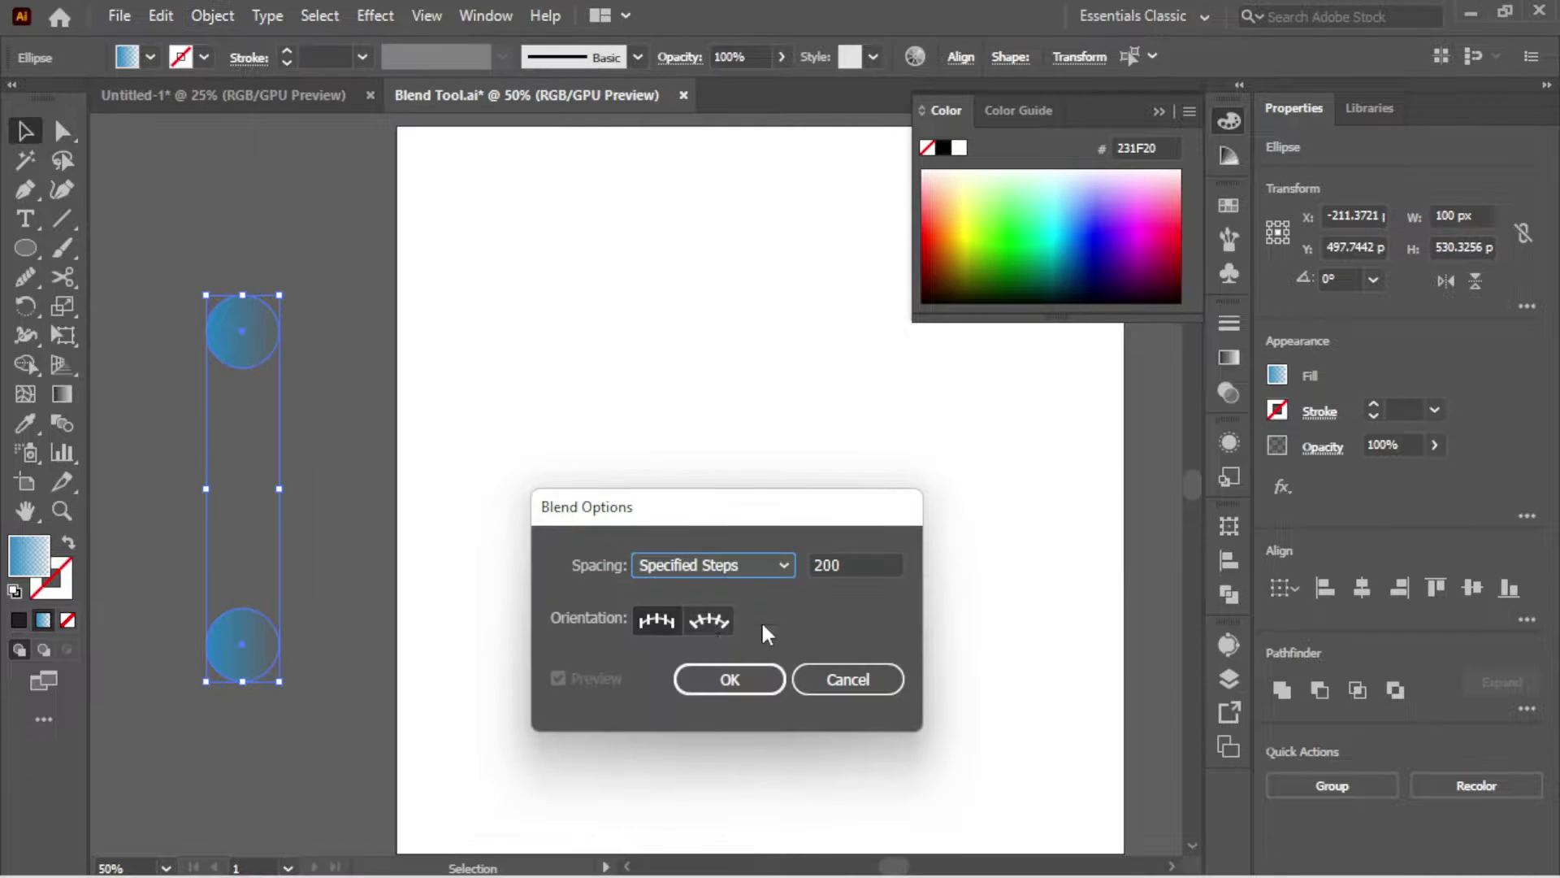
pyautogui.click(733, 567)
pyautogui.click(724, 562)
pyautogui.press('Tab')
pyautogui.write('400')
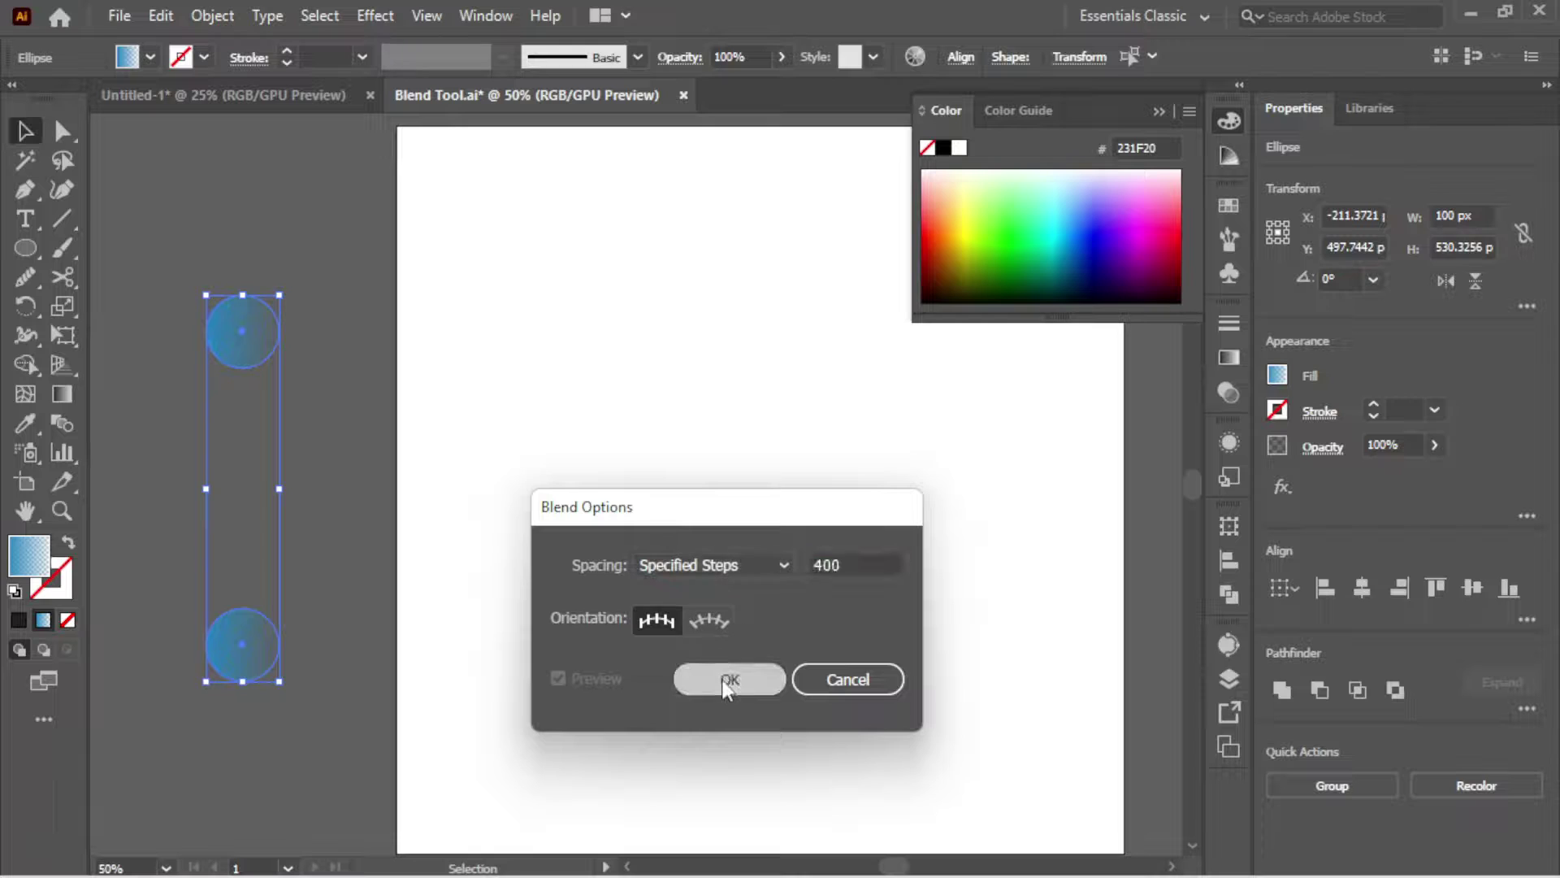
pyautogui.click(729, 679)
# Step: Make a blend between the two gradient circles
pyautogui.click(224, 18)
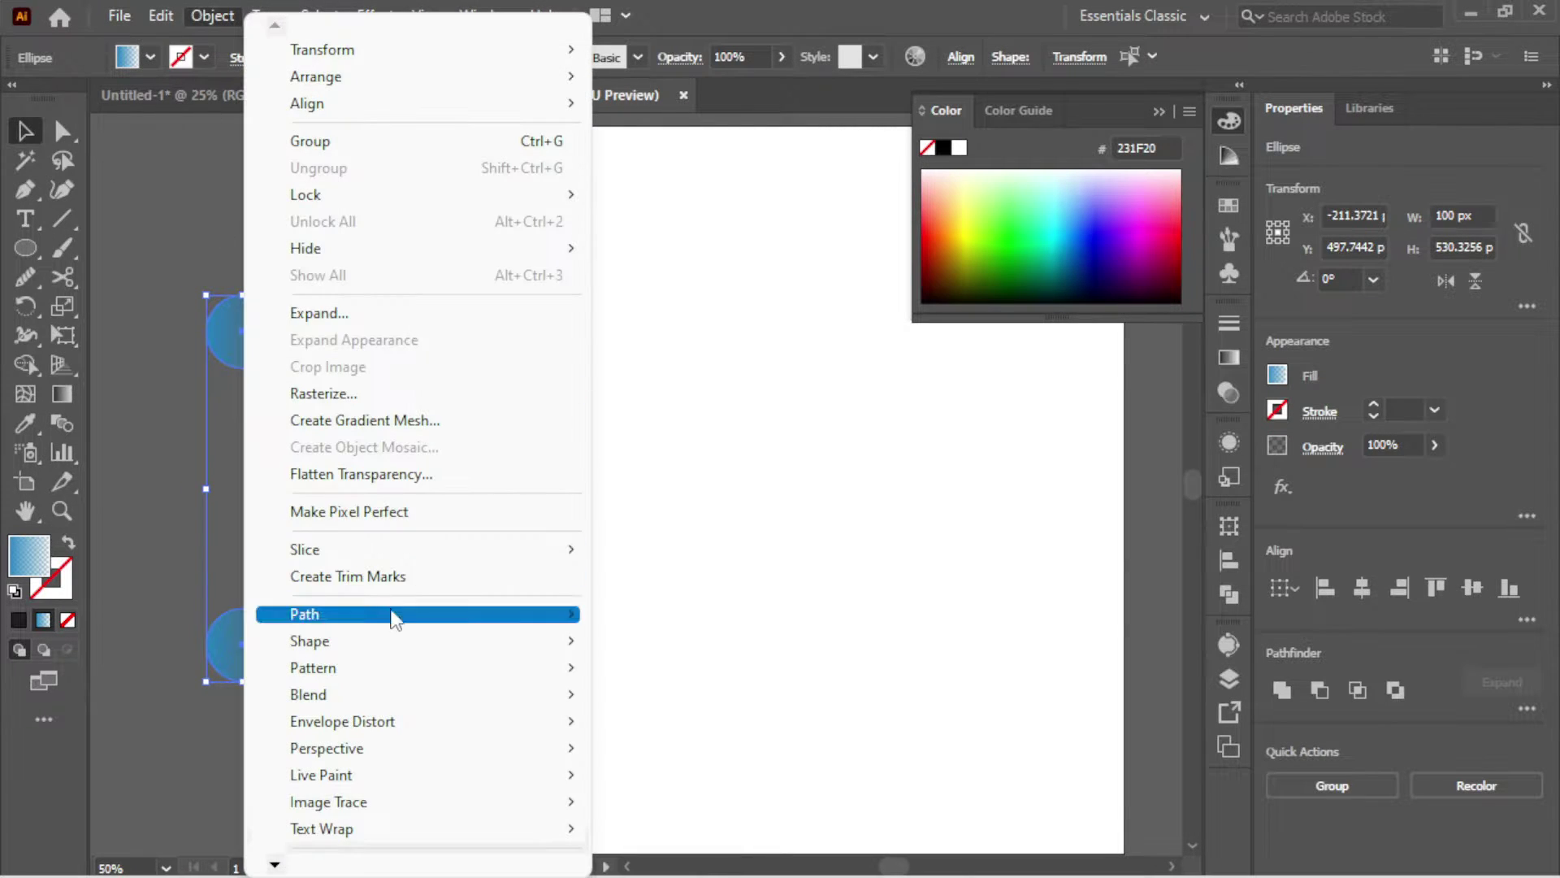
pyautogui.moveTo(427, 696)
pyautogui.click(666, 501)
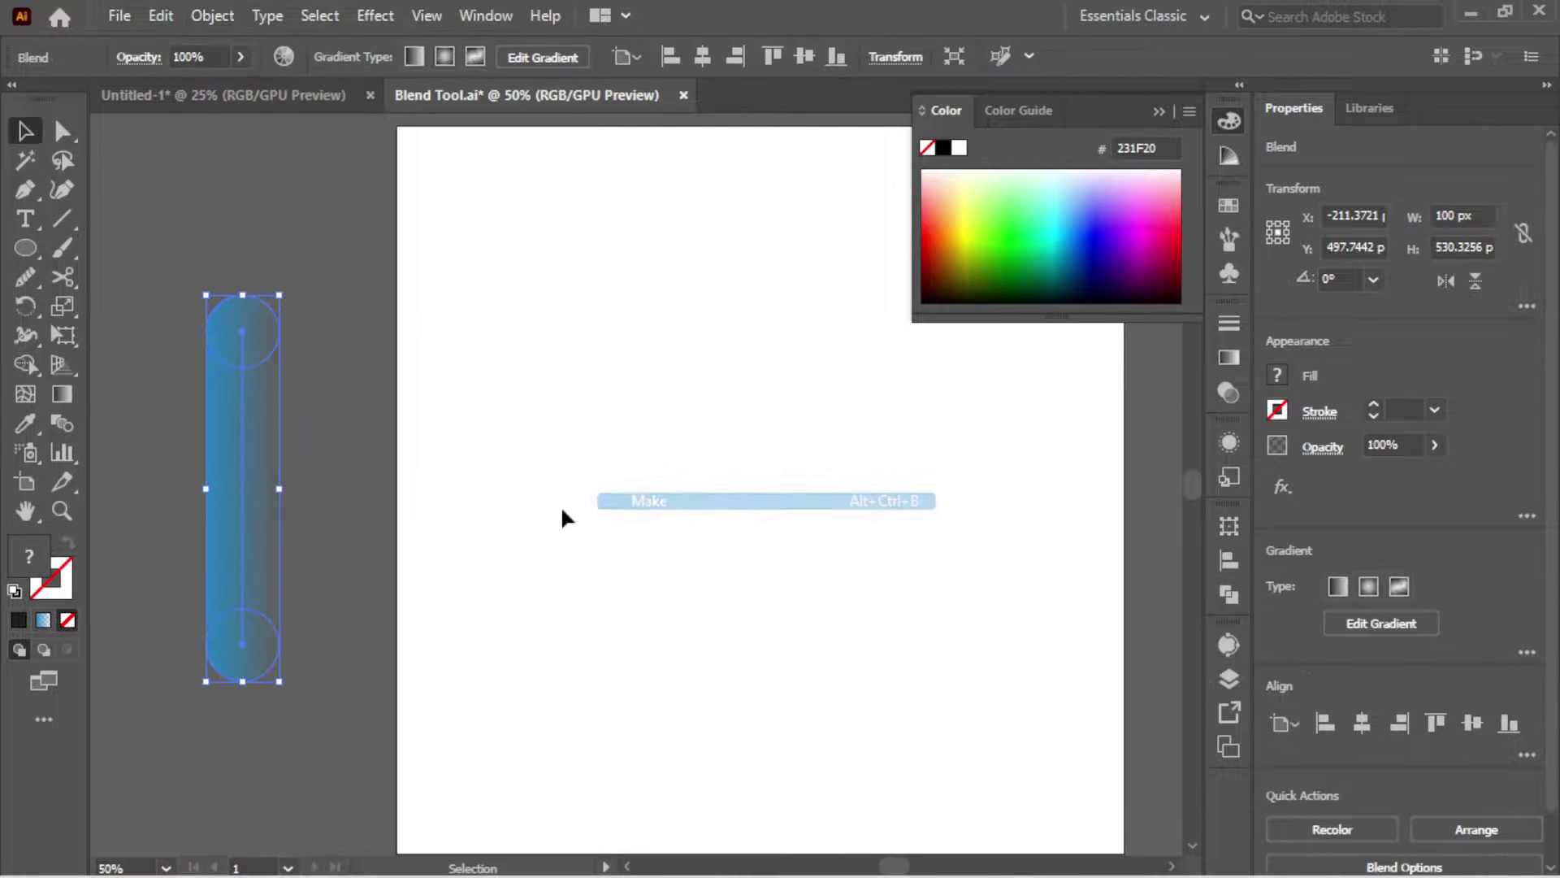
# Step: Move the blended tube horizontally about 100 px farther away from the artboard
pyautogui.click(358, 488)
pyautogui.scroll(-1, 330, 450)
pyautogui.scroll(1, 282, 417)
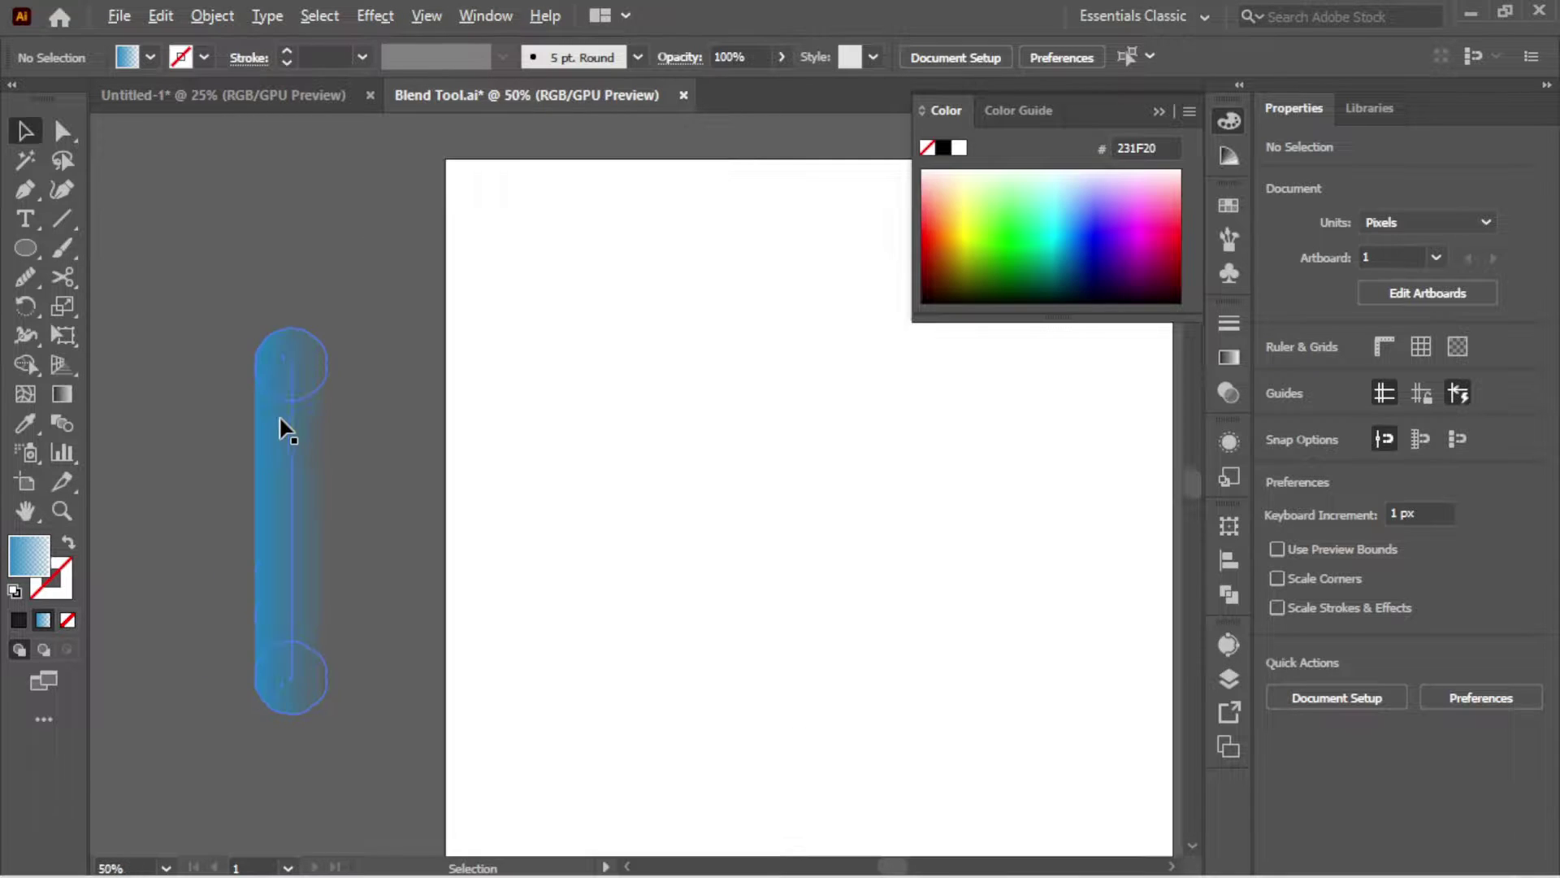
pyautogui.scroll(-1, 281, 417)
pyautogui.moveTo(287, 427); pyautogui.dragTo(281, 467)
pyautogui.click(378, 473)
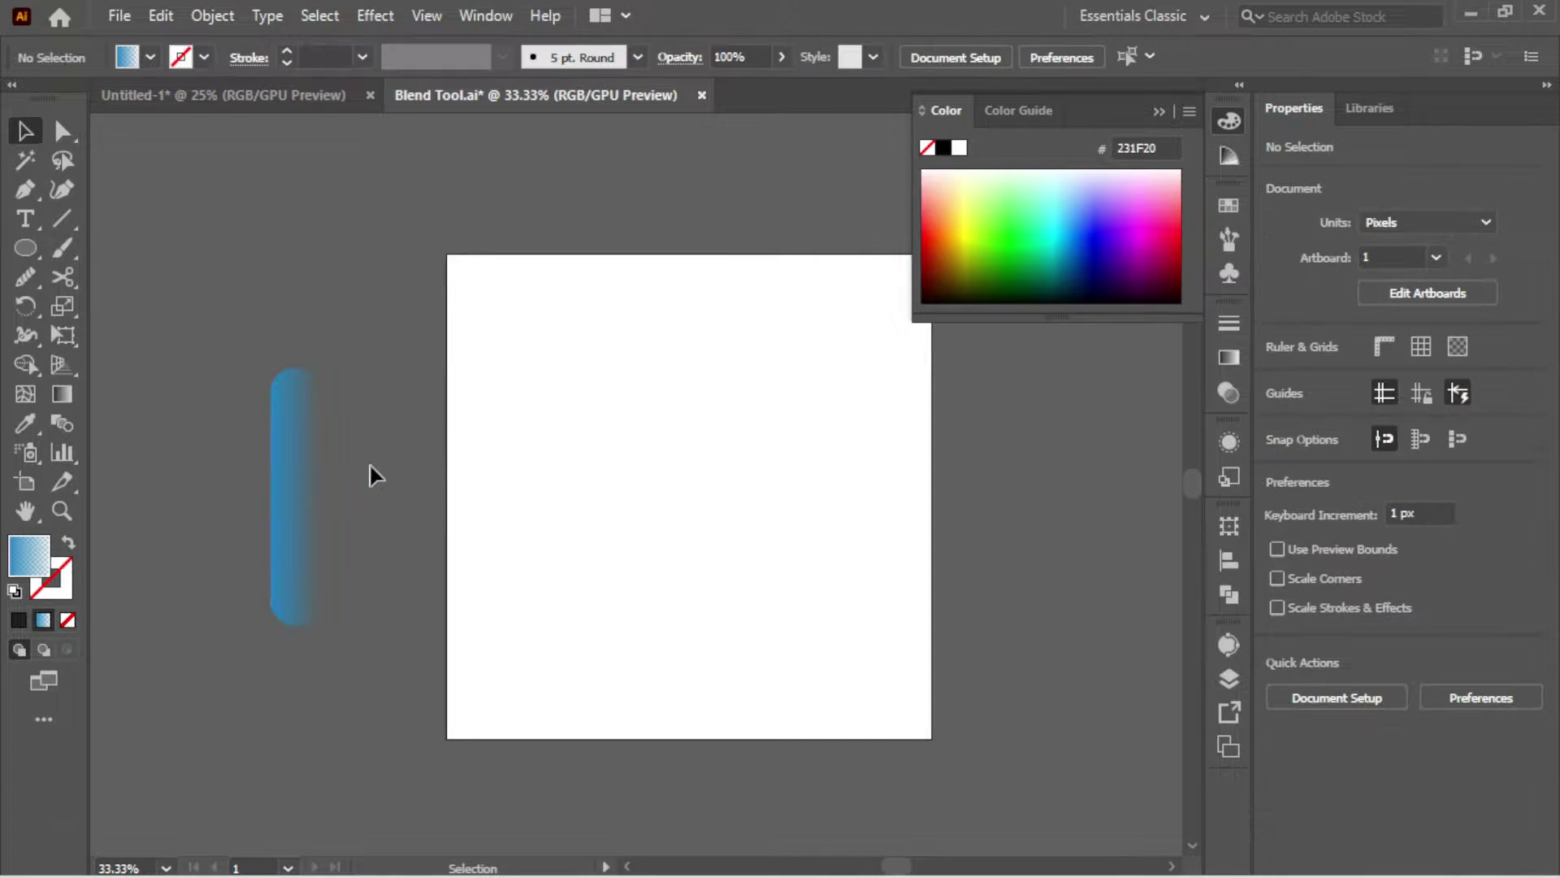
# Step: Paint a double-looped curve with the Paintbrush from below the artboard's lower-left corner to near its upper-right corner
pyautogui.hscroll(2, 768, 345)
pyautogui.click(1159, 112)
pyautogui.scroll(1, 355, 509)
pyautogui.hscroll(1, 473, 410)
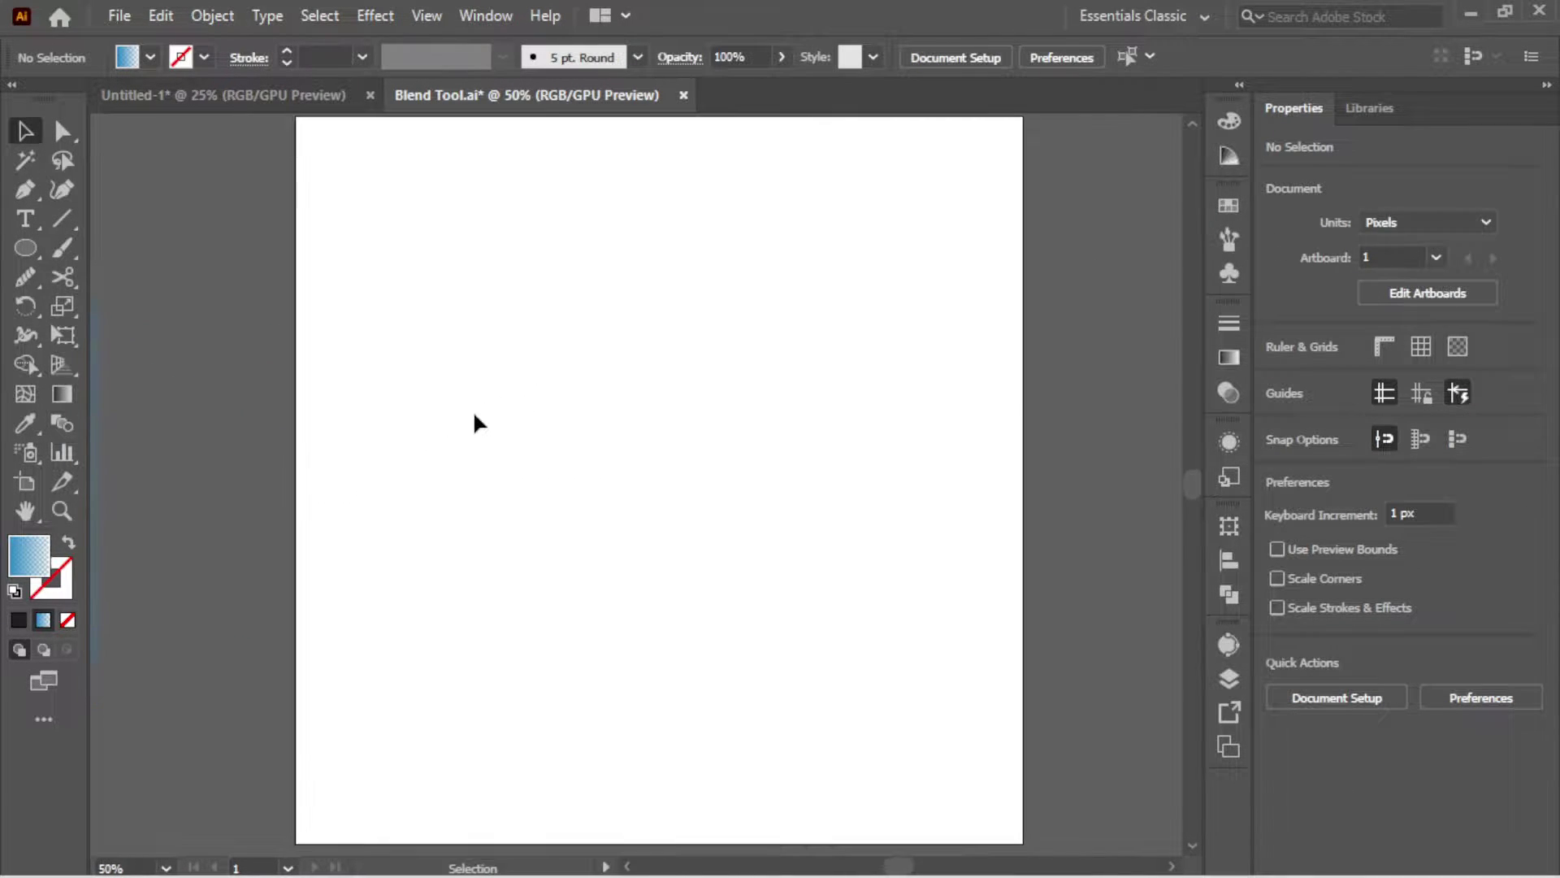
pyautogui.scroll(-1, 473, 409)
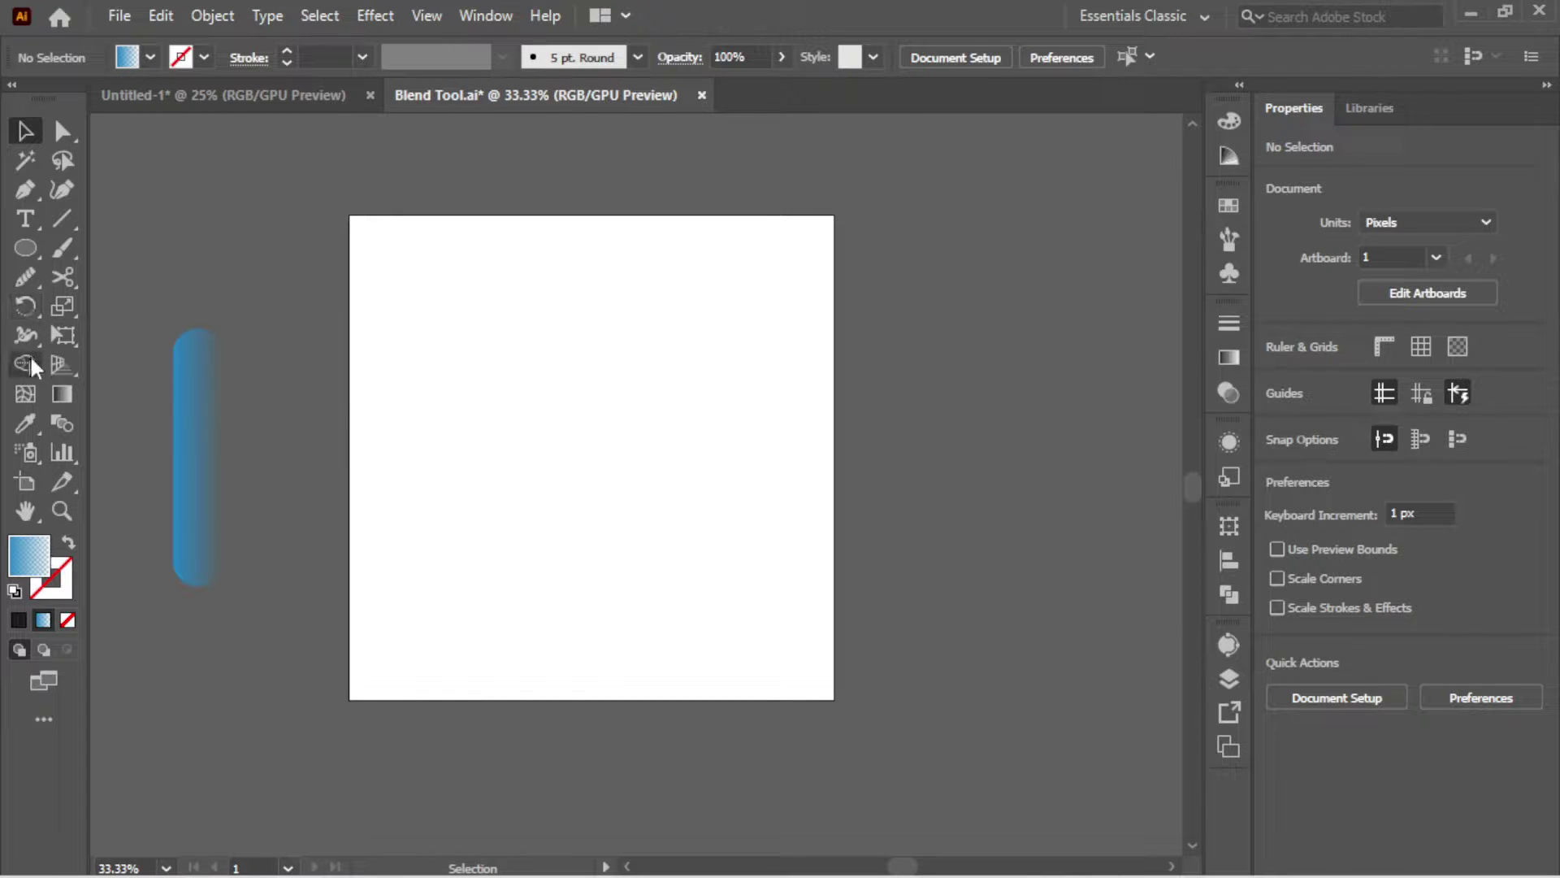
pyautogui.click(61, 247)
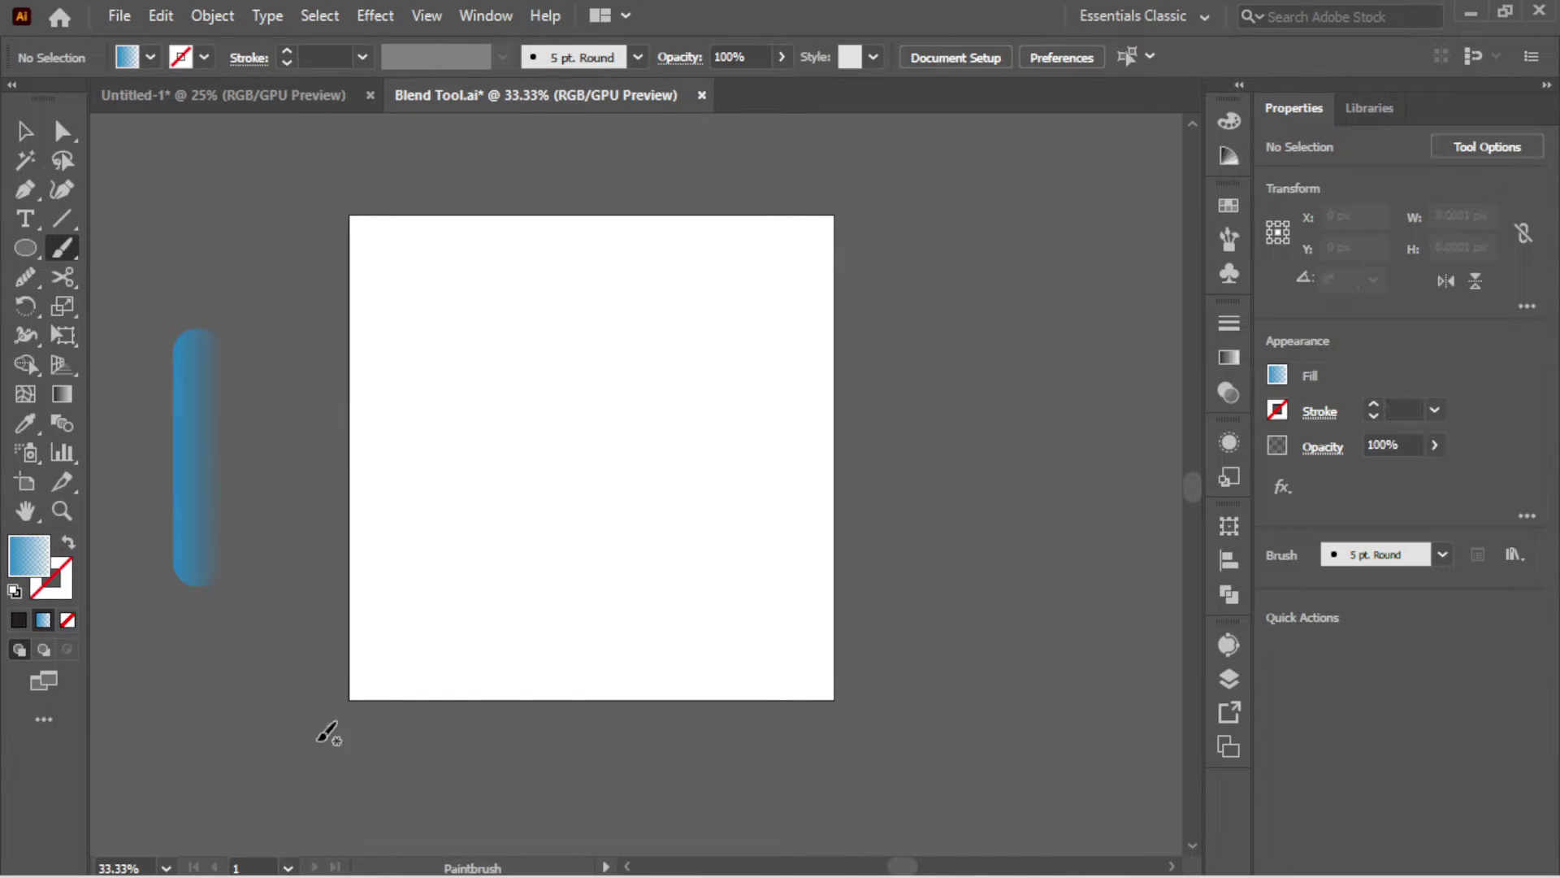
pyautogui.moveTo(234, 718)
pyautogui.mouseDown()
pyautogui.moveTo(425, 546)
pyautogui.moveTo(563, 565)
pyautogui.moveTo(445, 616)
pyautogui.moveTo(437, 494)
pyautogui.moveTo(608, 373)
pyautogui.moveTo(730, 396)
pyautogui.moveTo(708, 453)
pyautogui.moveTo(604, 365)
pyautogui.moveTo(739, 261)
pyautogui.mouseUp()
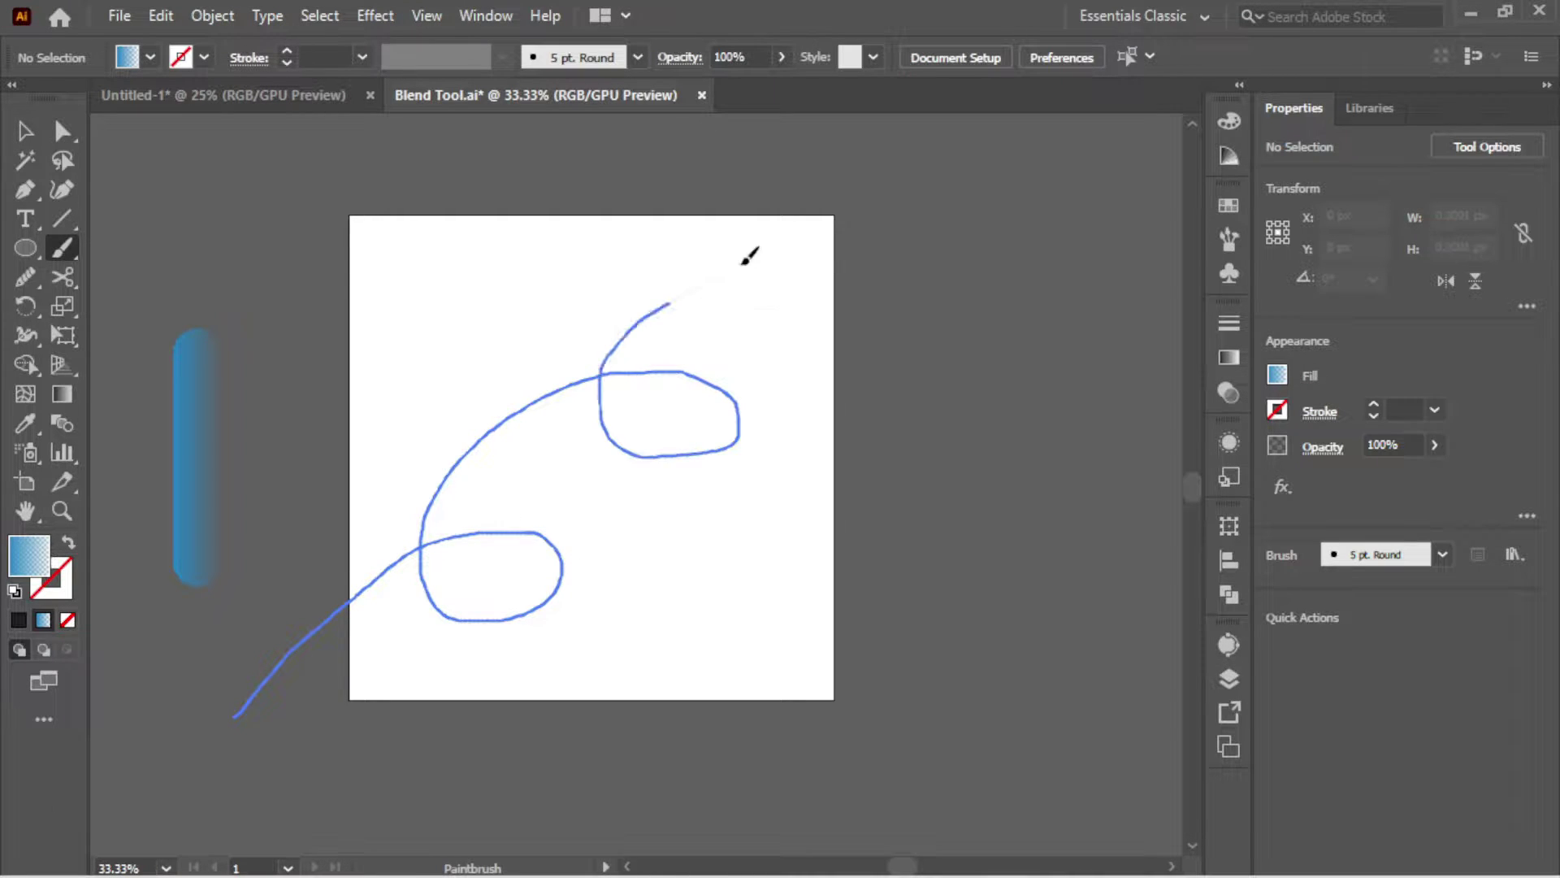
pyautogui.press('v')
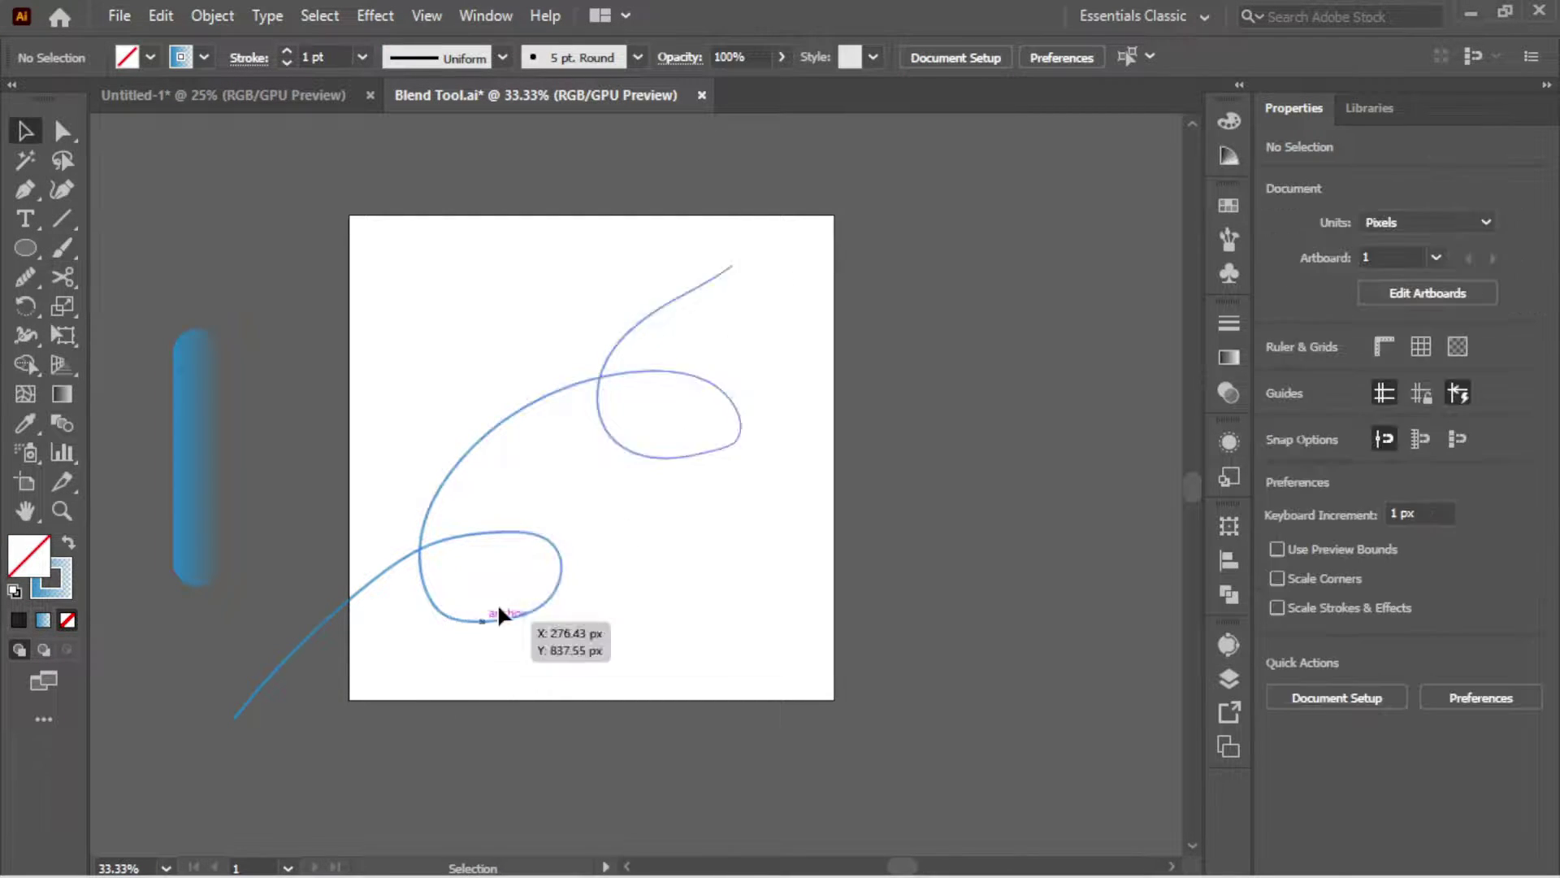
# Step: Smooth the painted curve along its loops
pyautogui.click(535, 534)
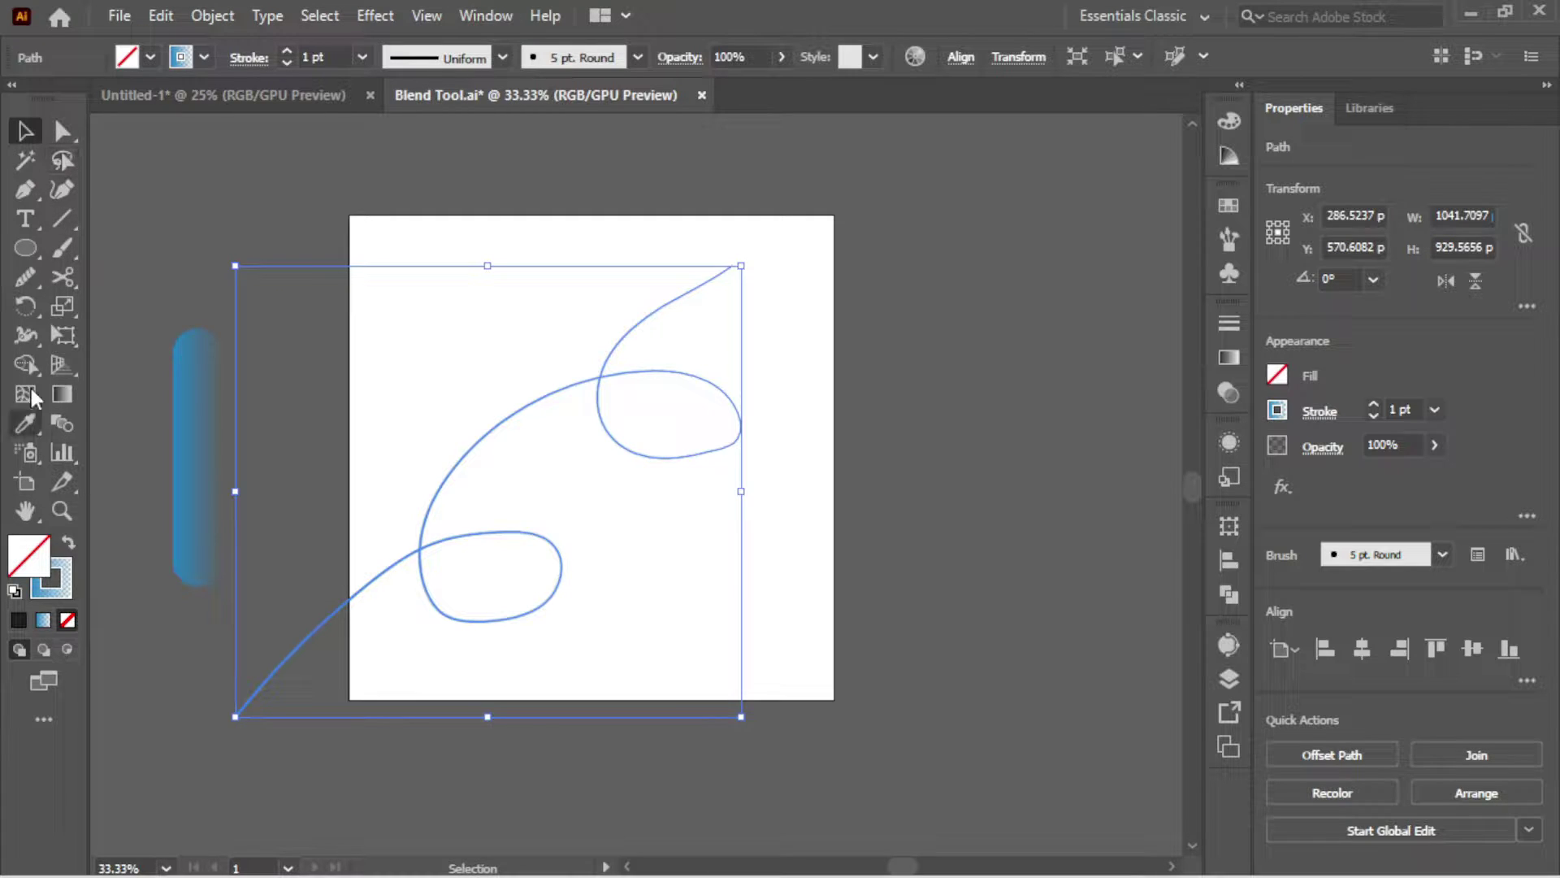
pyautogui.click(25, 277)
pyautogui.moveTo(732, 406)
pyautogui.mouseDown()
pyautogui.moveTo(724, 440)
pyautogui.moveTo(547, 546)
pyautogui.moveTo(306, 627)
pyautogui.moveTo(662, 300)
pyautogui.moveTo(533, 481)
pyautogui.mouseUp()
pyautogui.press('v')
pyautogui.click(503, 590)
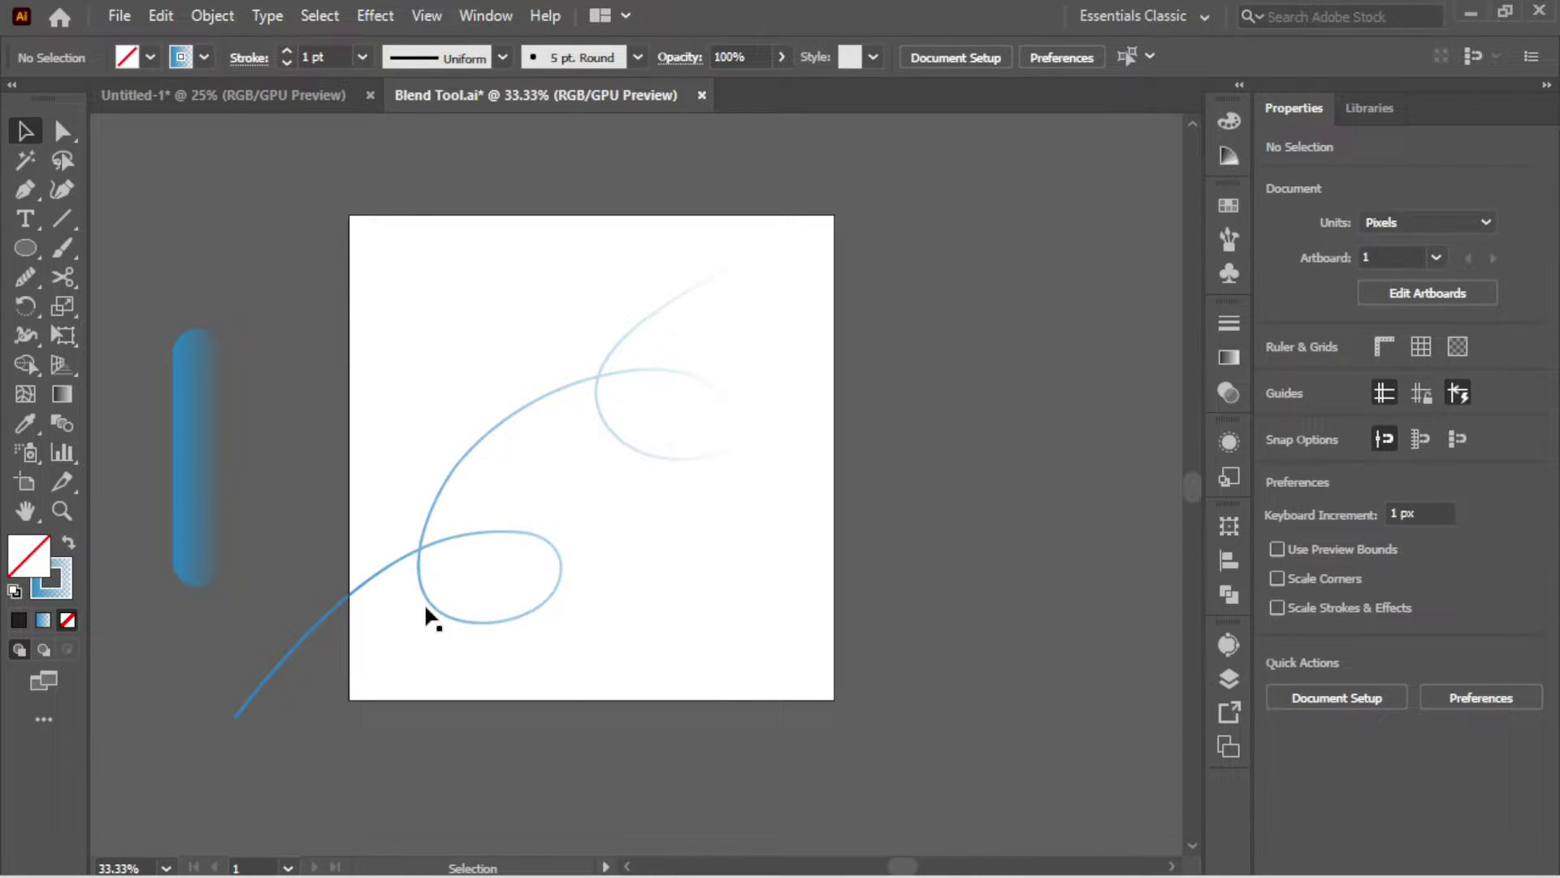
# Step: Replace the spine of the gradient blend with the painted double-looped curve
pyautogui.click(517, 532)
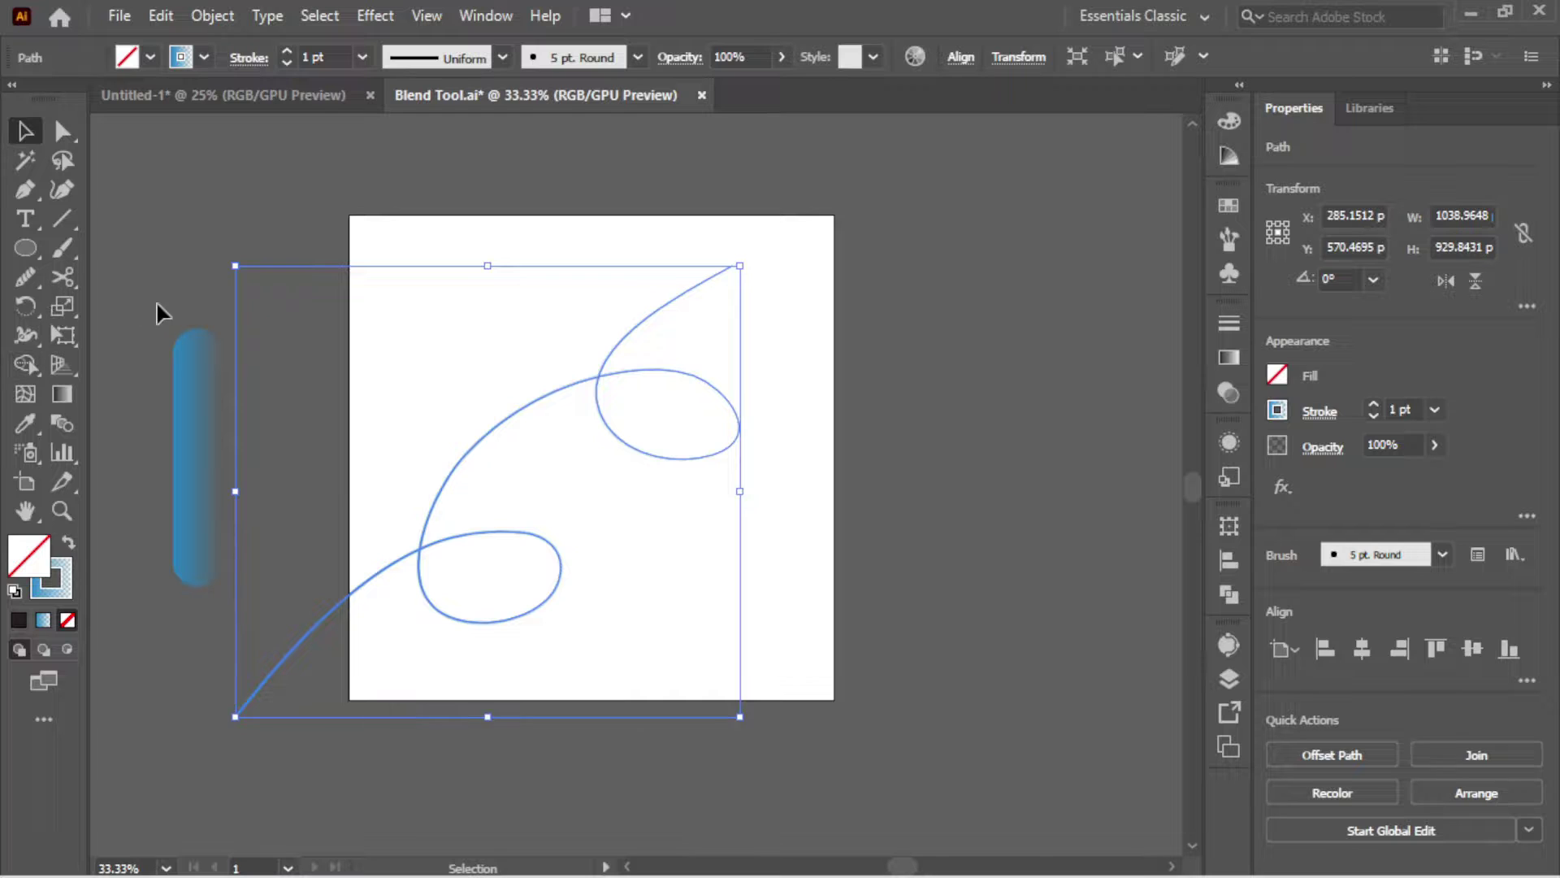
pyautogui.moveTo(158, 304); pyautogui.dragTo(297, 422)
pyautogui.keyDown('shift'); pyautogui.click(457, 485); pyautogui.keyUp('shift')
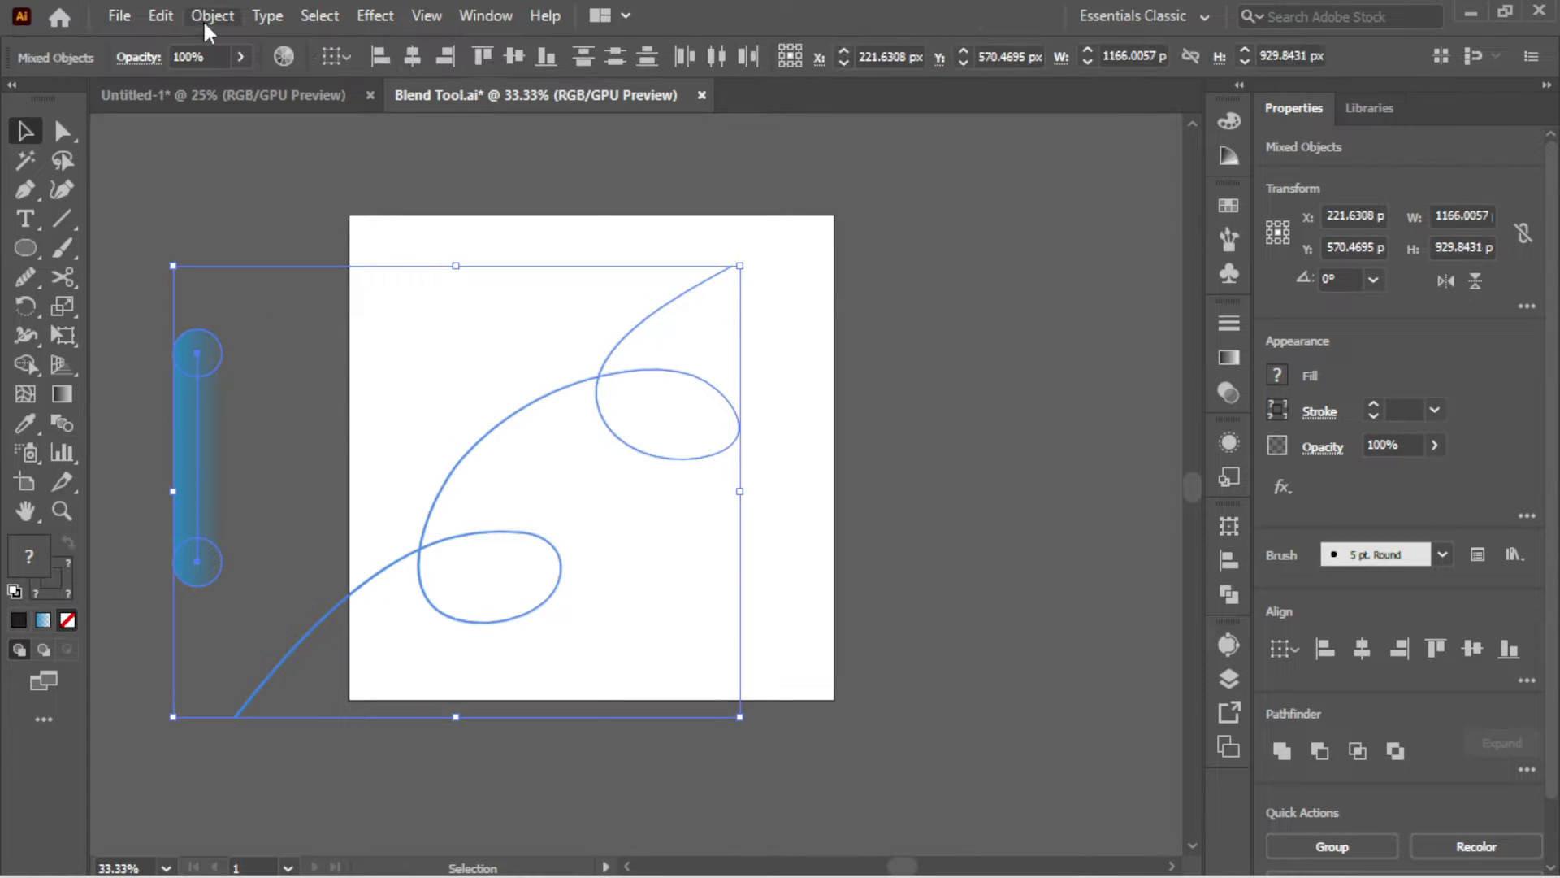
pyautogui.click(209, 16)
pyautogui.moveTo(384, 698)
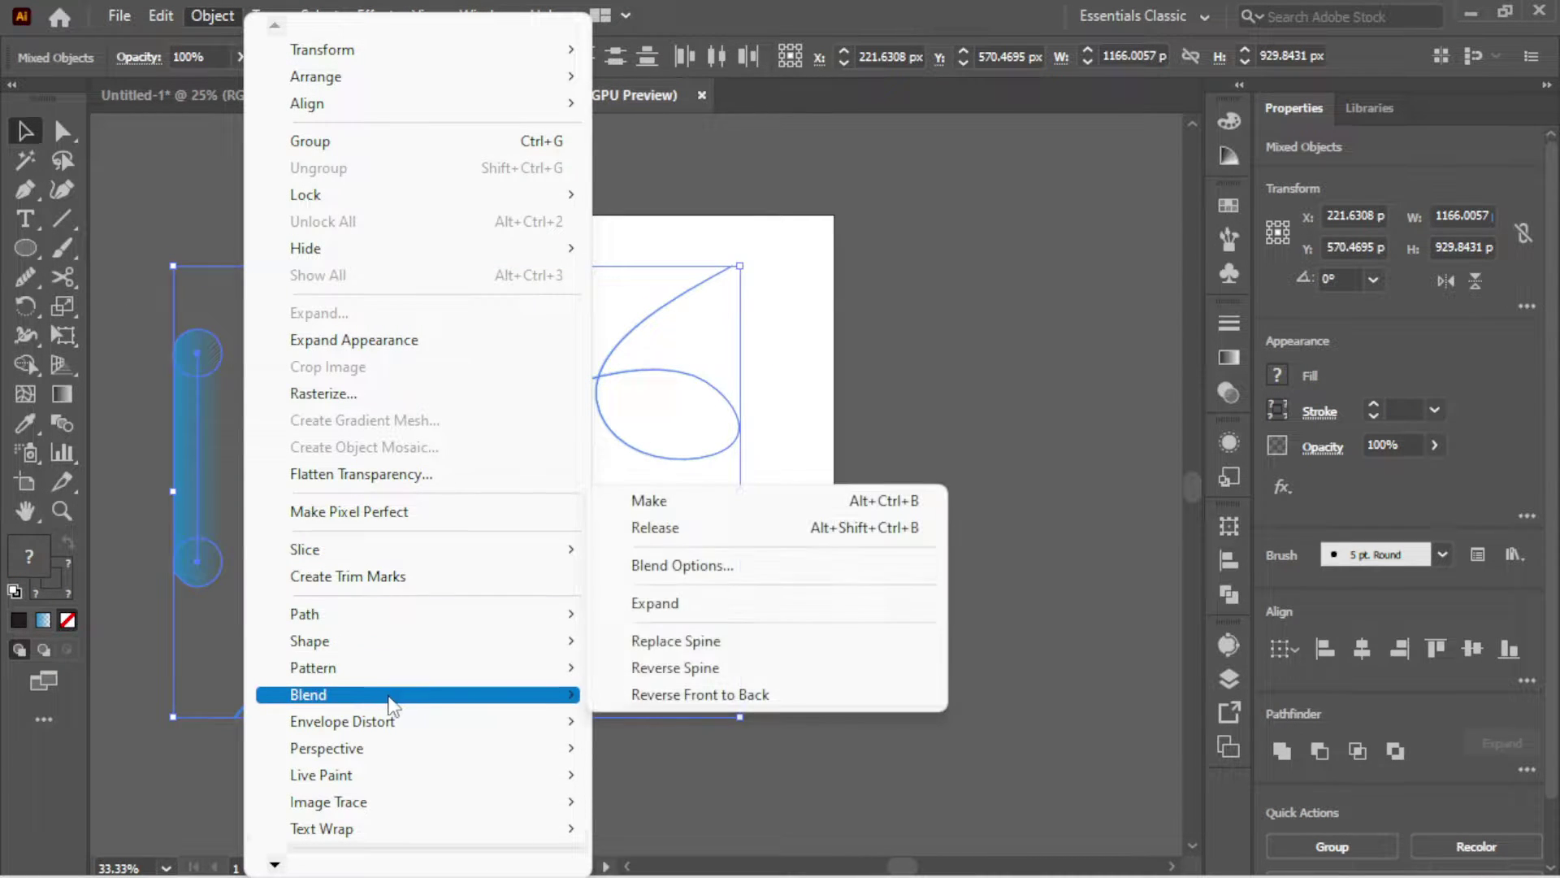
pyautogui.click(647, 641)
pyautogui.click(729, 528)
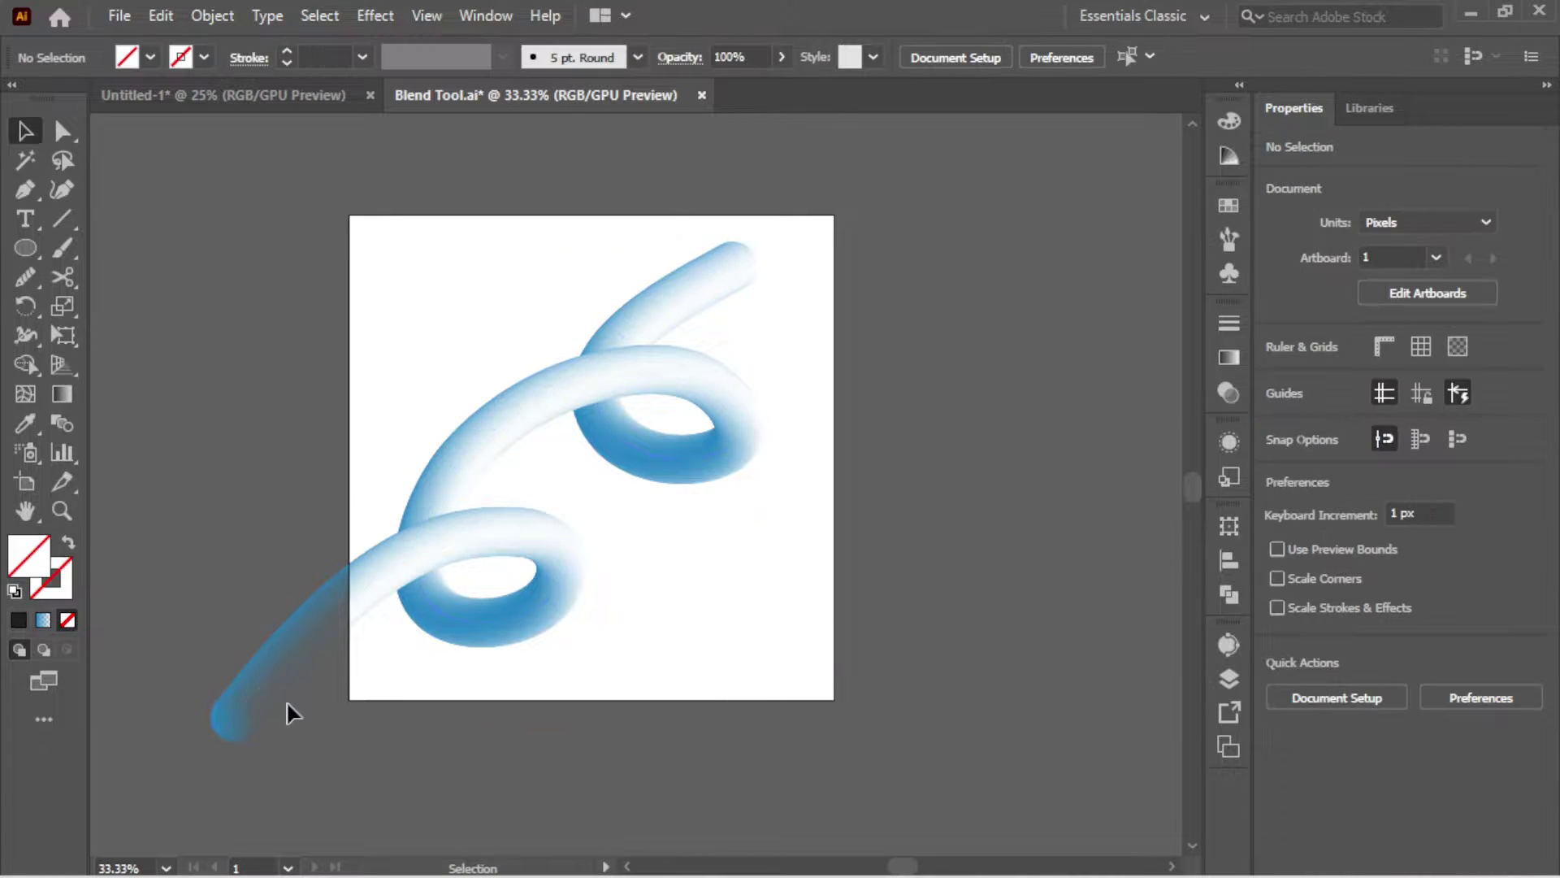
# Step: Isolate the blend and enlarge the circle at its upper-right end to about 199 px in diameter
pyautogui.click(219, 729)
pyautogui.click(751, 276)
pyautogui.doubleClick(750, 265)
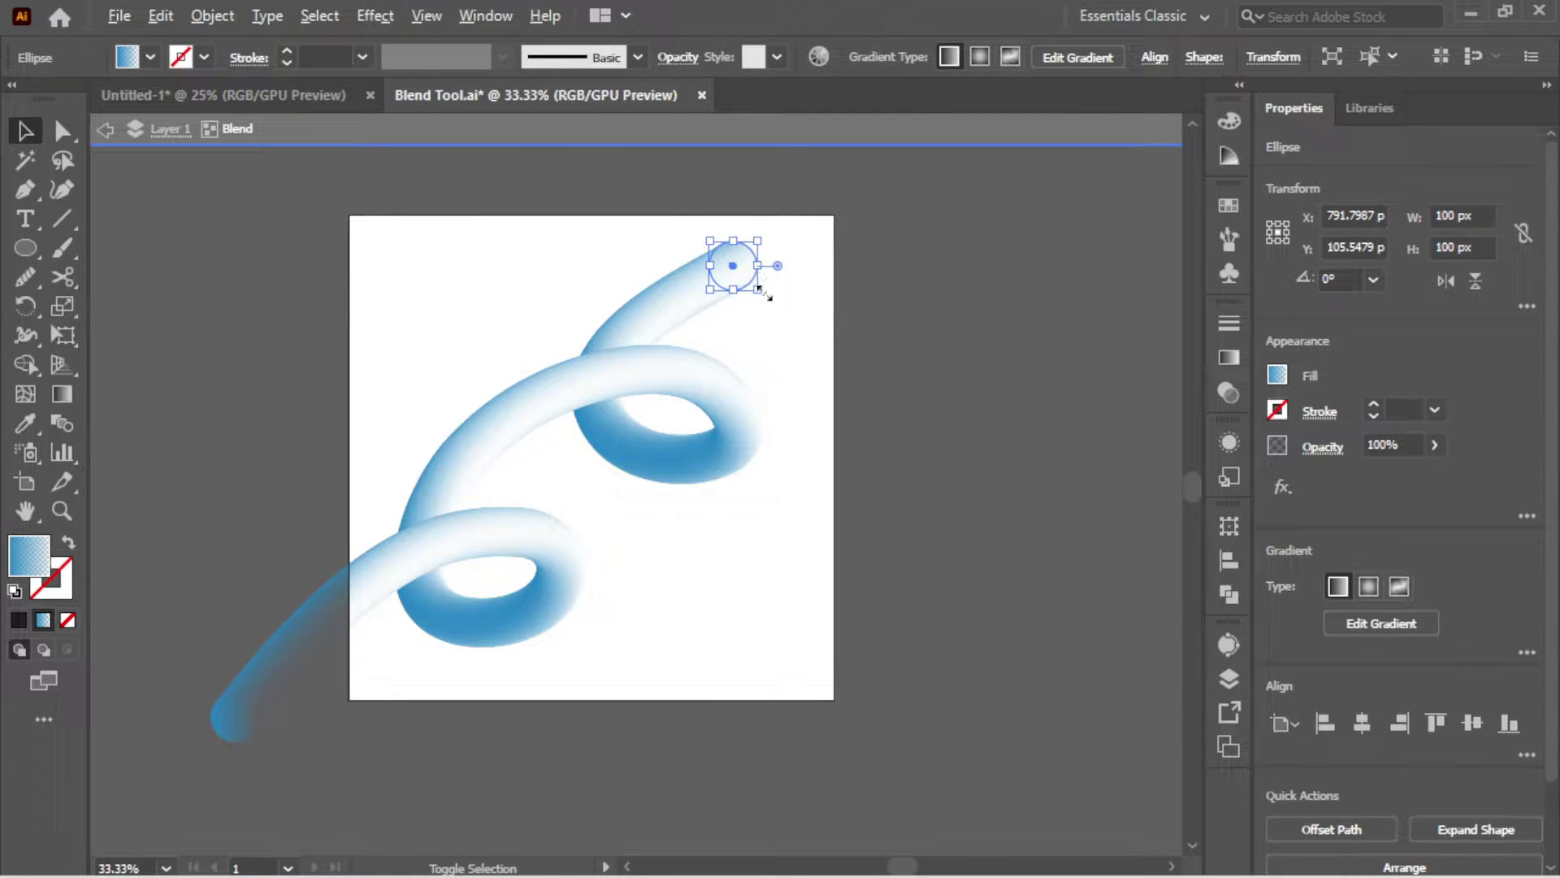
pyautogui.moveTo(758, 290); pyautogui.dragTo(783, 315)
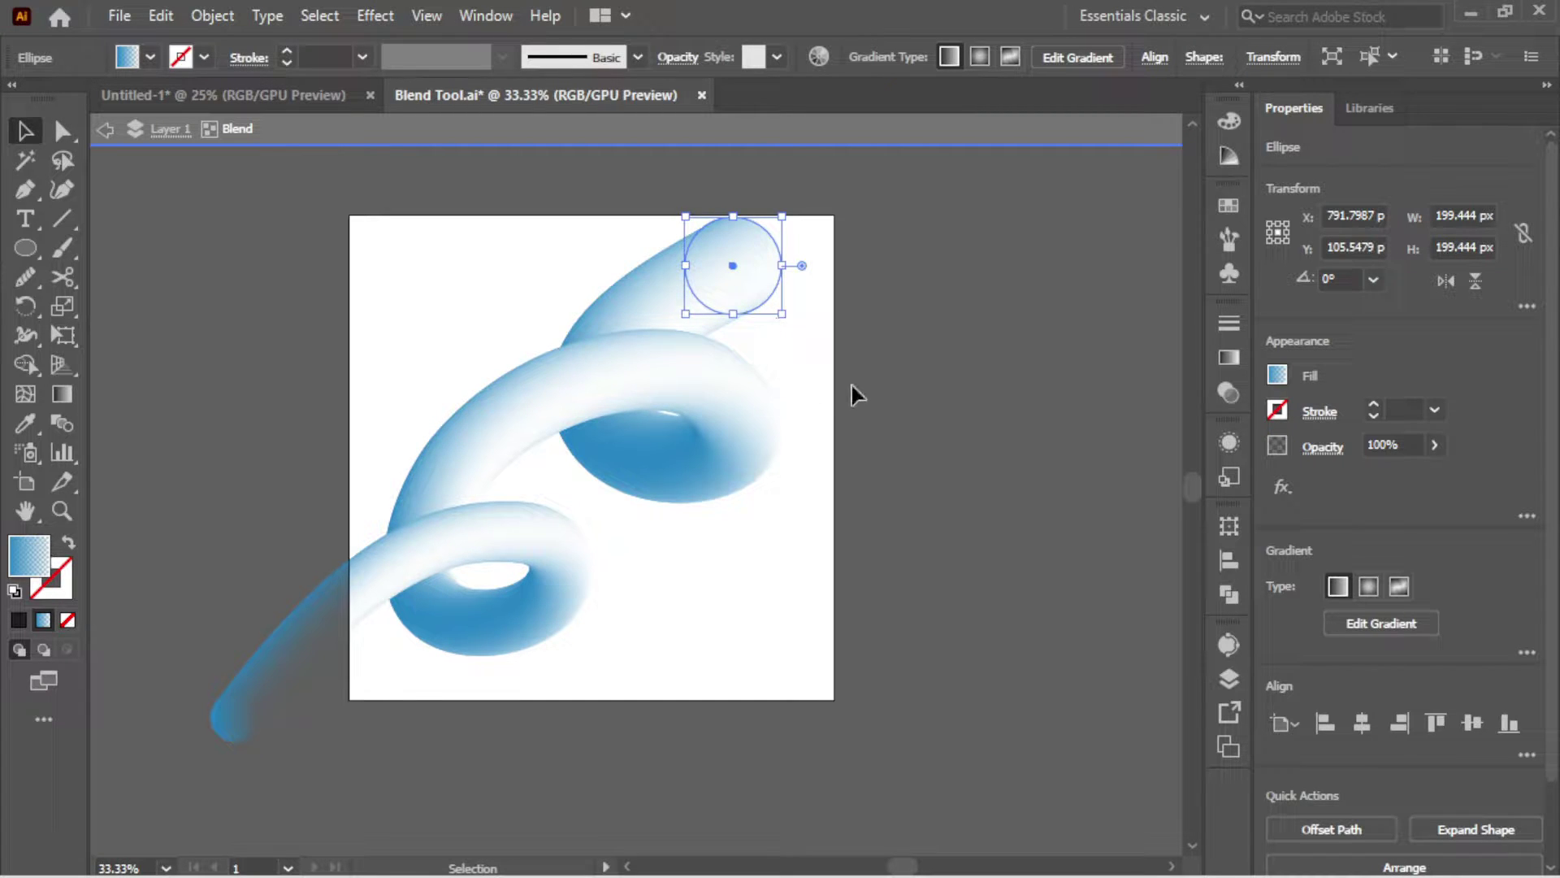
# Step: Shift the whole blend slightly down and left relative to the artboard
pyautogui.press('space')
pyautogui.moveTo(816, 385); pyautogui.dragTo(766, 432)
pyautogui.moveTo(646, 427); pyautogui.dragTo(632, 460)
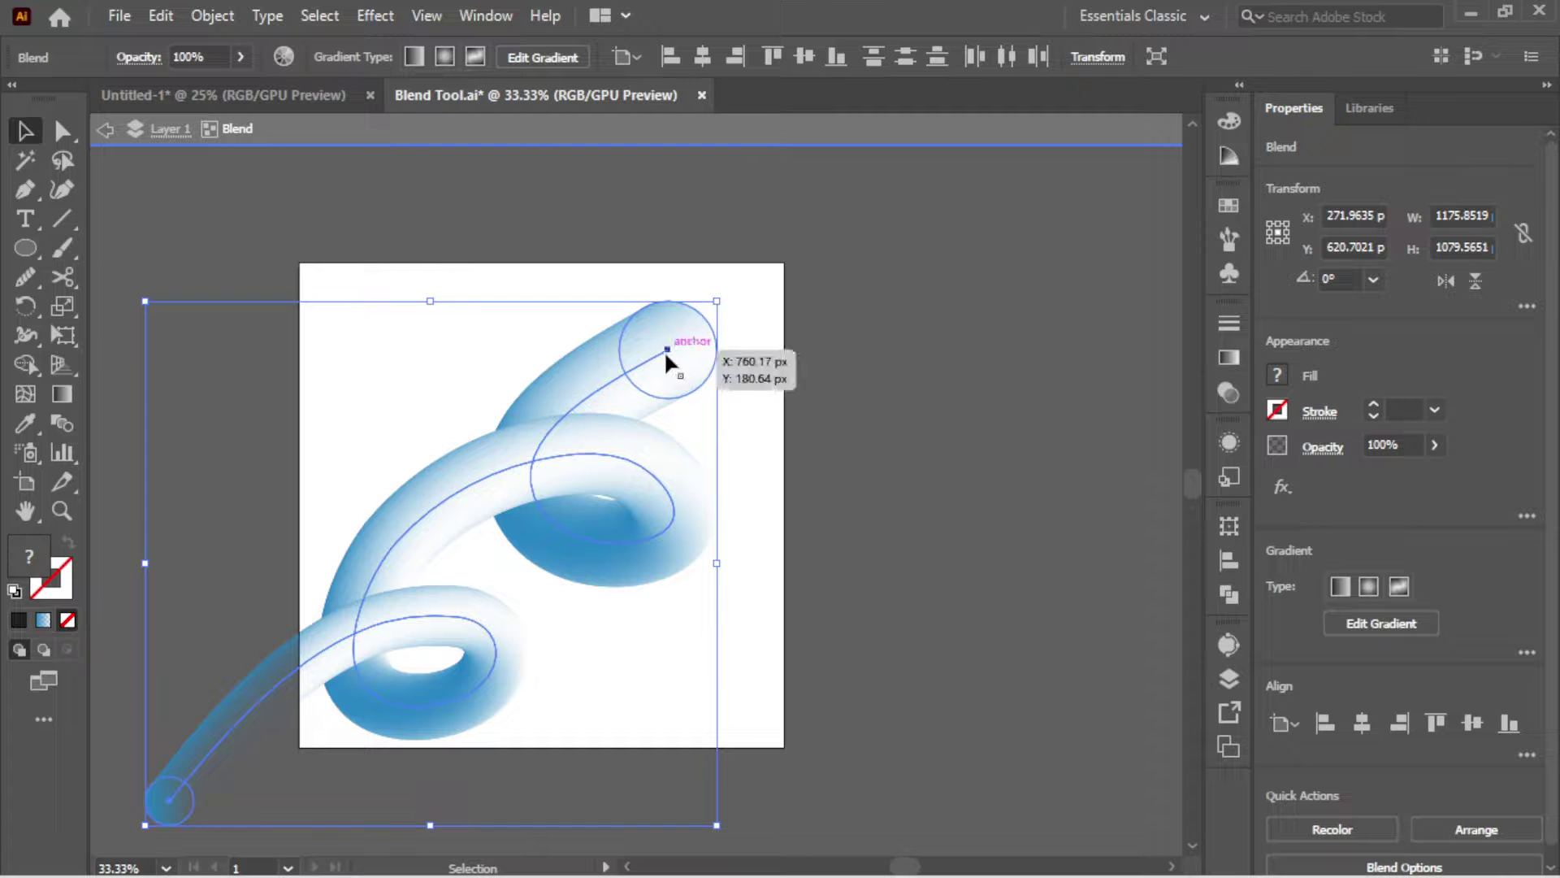
pyautogui.moveTo(665, 349); pyautogui.dragTo(669, 331)
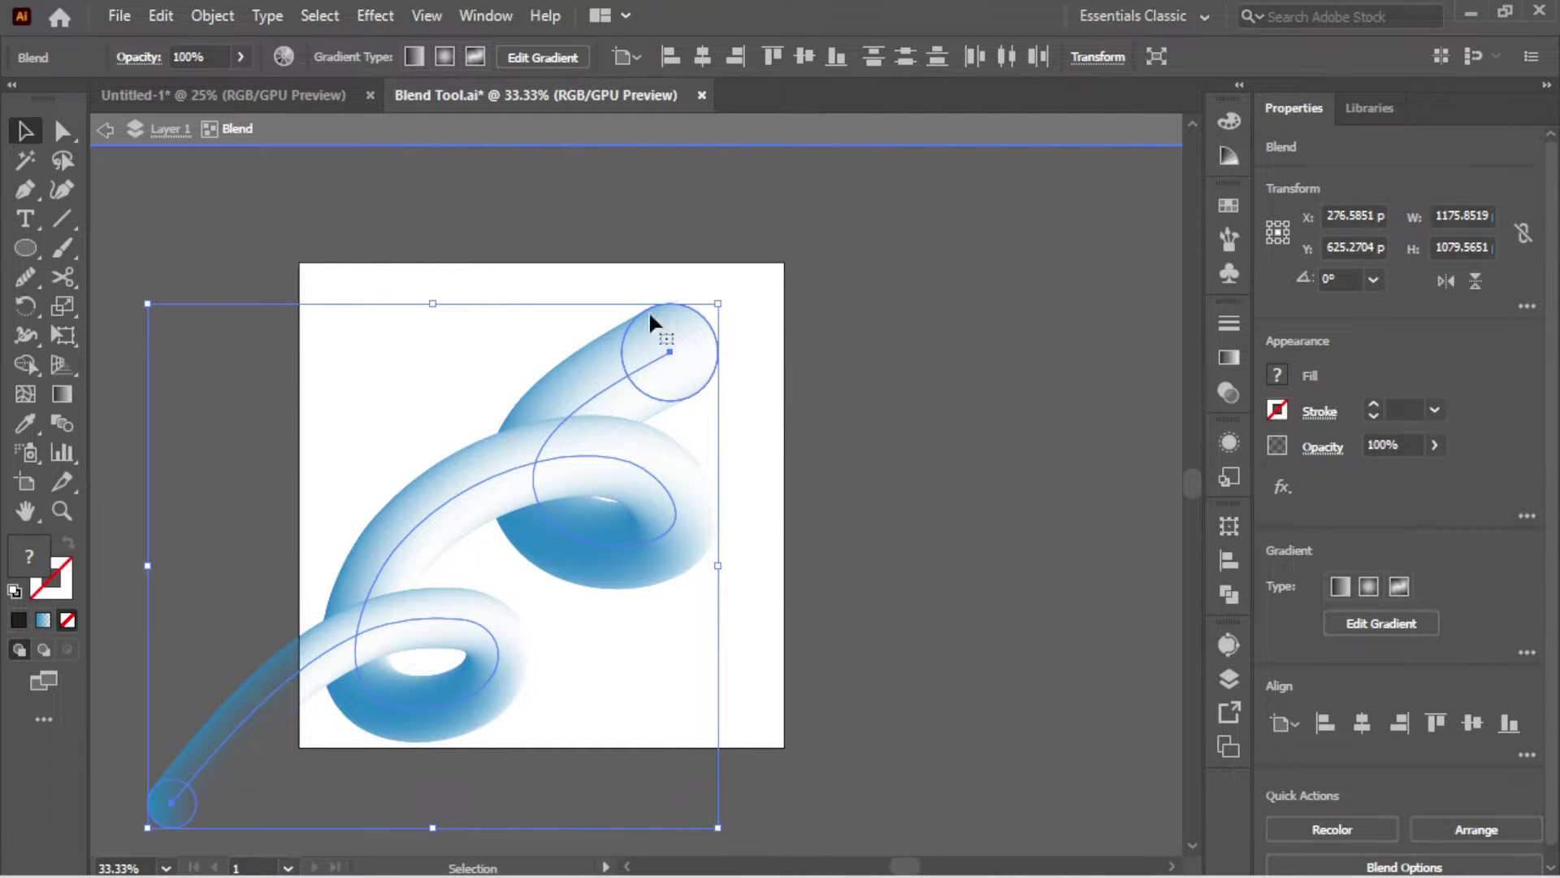
# Step: Move the enlarged end circle closer to the artboard's upper-right corner to extend the tube
pyautogui.click(635, 312)
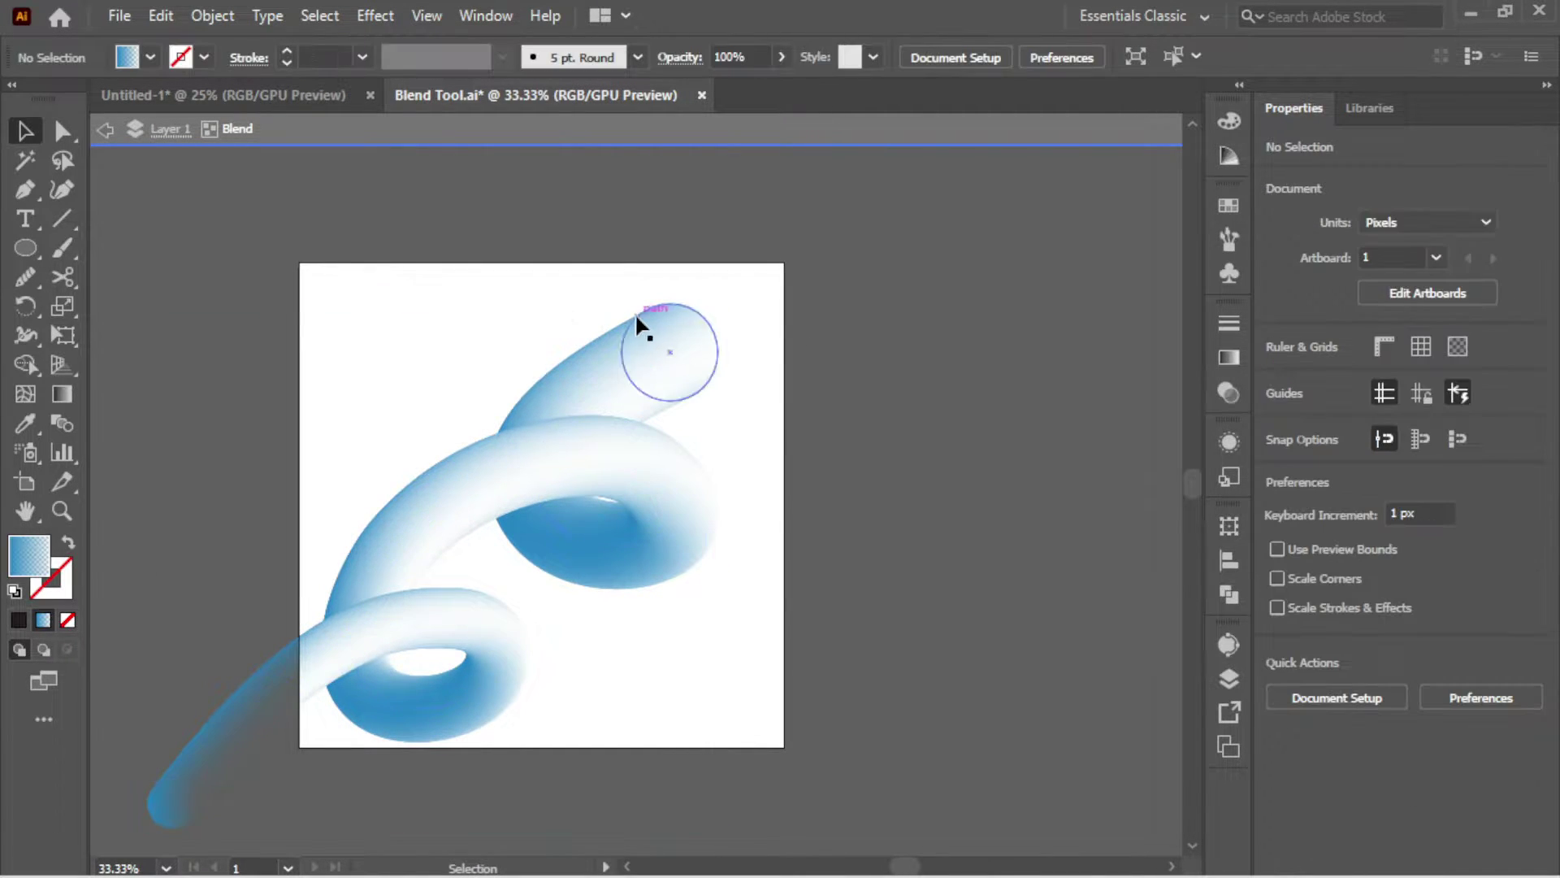
pyautogui.click(637, 312)
pyautogui.moveTo(637, 312); pyautogui.dragTo(684, 296)
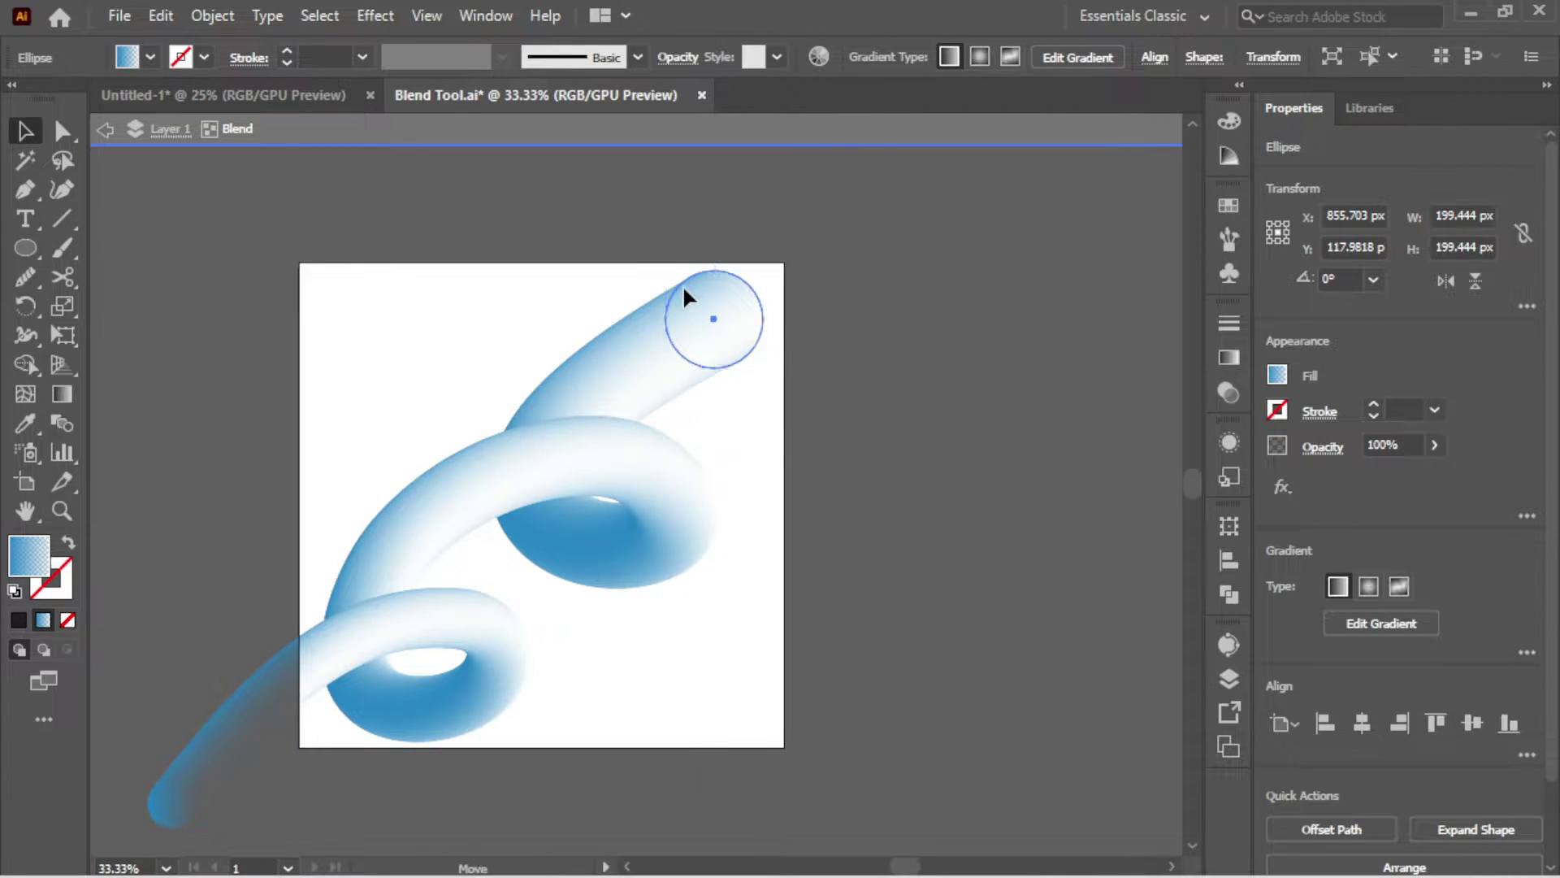
# Step: Shrink the circle at the tube's lower-left end to about 71 px in diameter
pyautogui.click(302, 654)
pyautogui.click(158, 806)
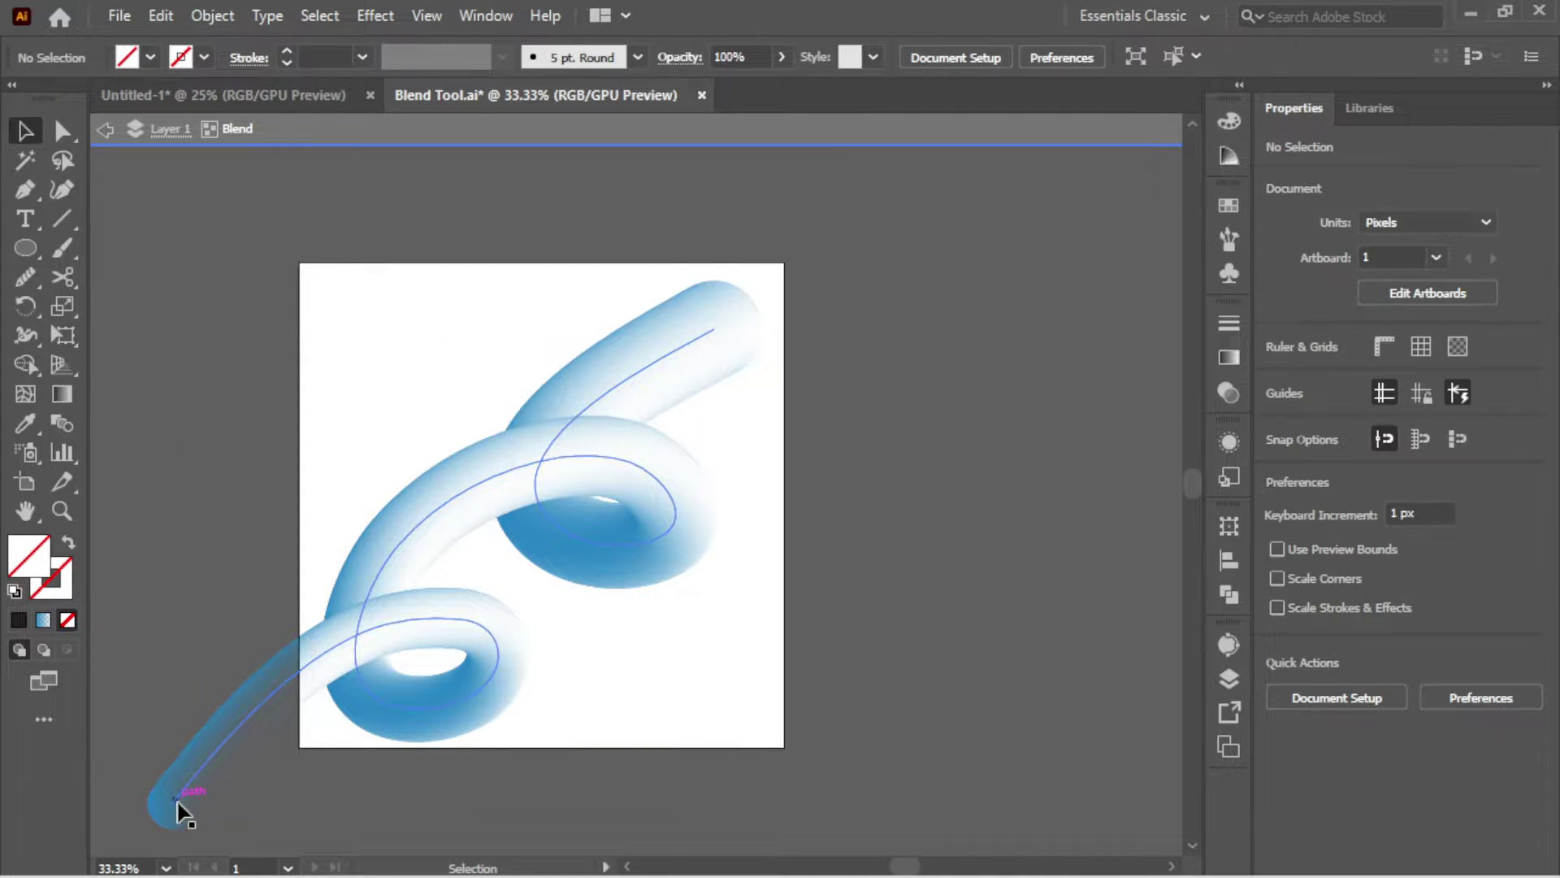
pyautogui.click(172, 805)
pyautogui.click(174, 804)
pyautogui.moveTo(197, 780); pyautogui.dragTo(190, 786)
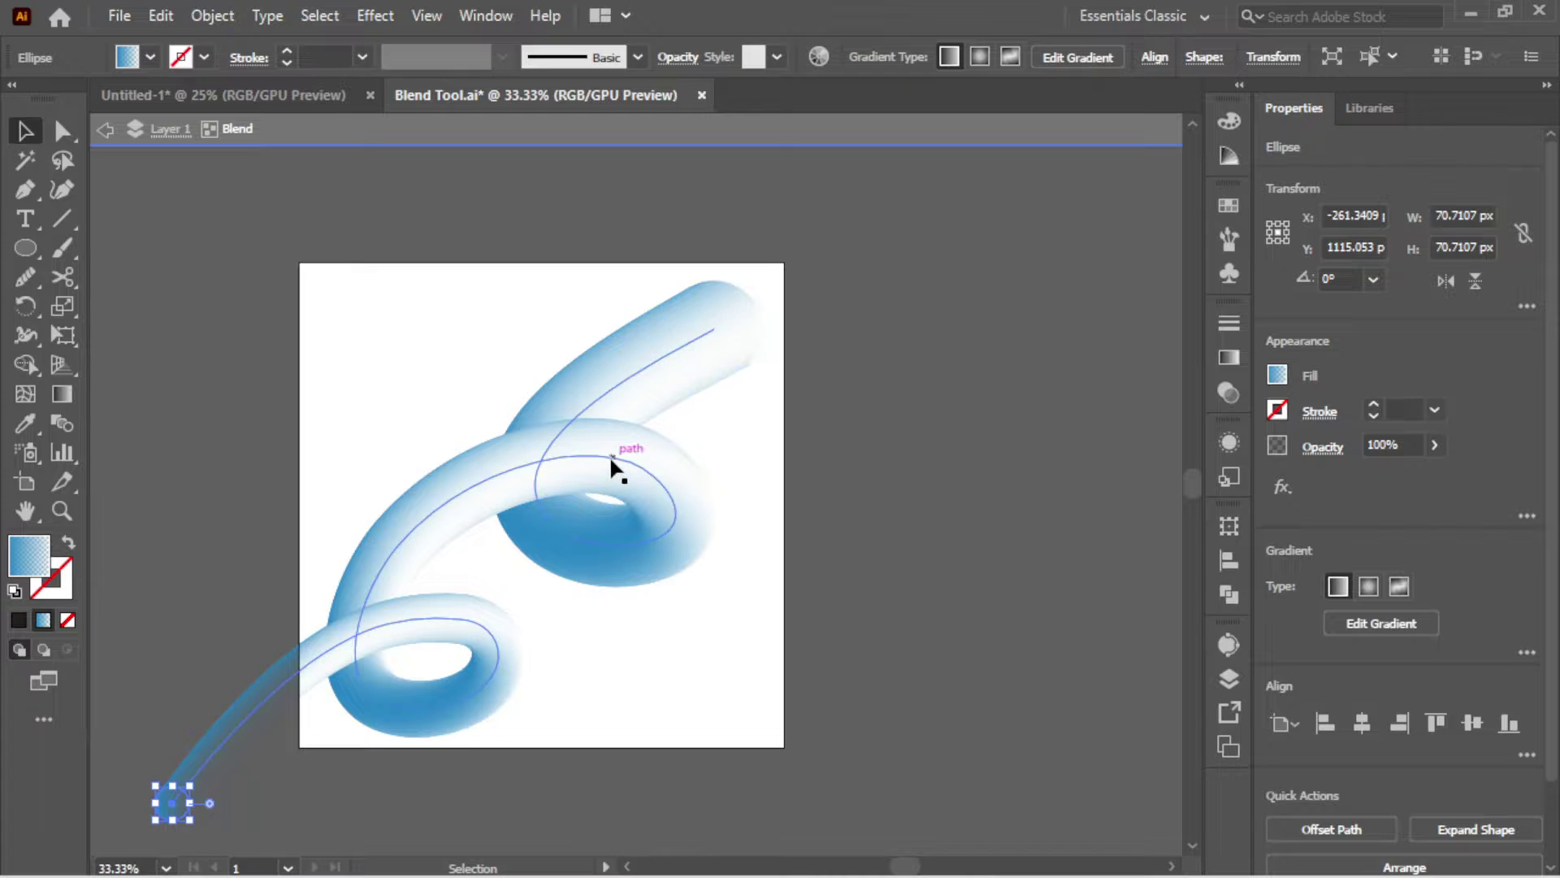
# Step: Leave isolation and scale the whole blend down to about 1051 × 933 px
pyautogui.doubleClick(547, 647)
pyautogui.click(853, 465)
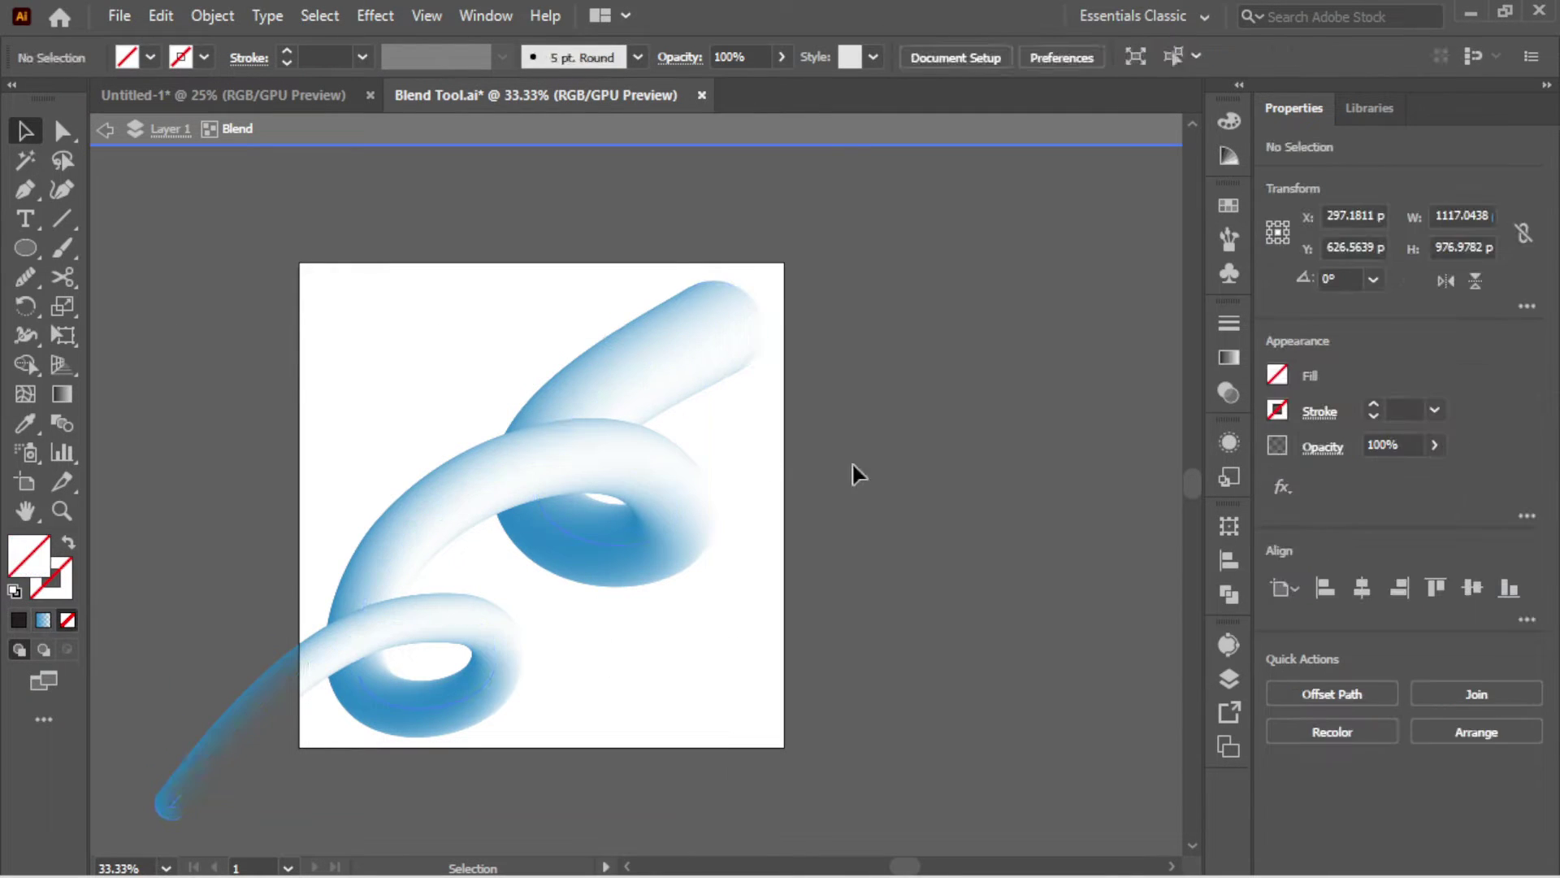
pyautogui.moveTo(852, 362); pyautogui.dragTo(400, 599)
pyautogui.doubleClick(916, 439)
pyautogui.click(669, 473)
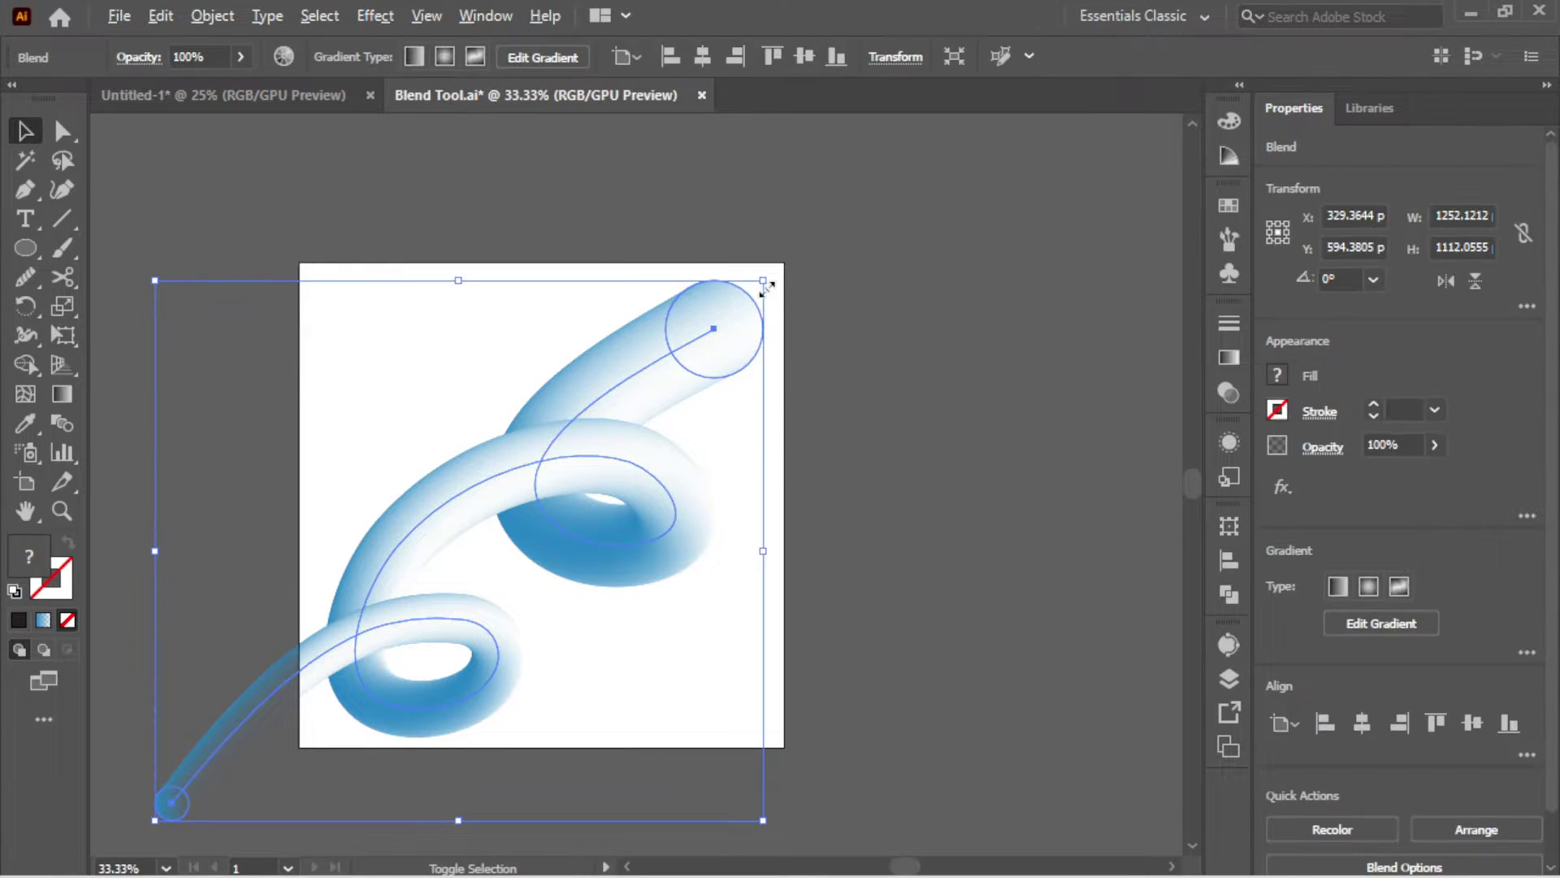
pyautogui.moveTo(764, 280); pyautogui.dragTo(714, 324)
pyautogui.moveTo(602, 473); pyautogui.dragTo(609, 465)
pyautogui.click(821, 441)
pyautogui.click(514, 660)
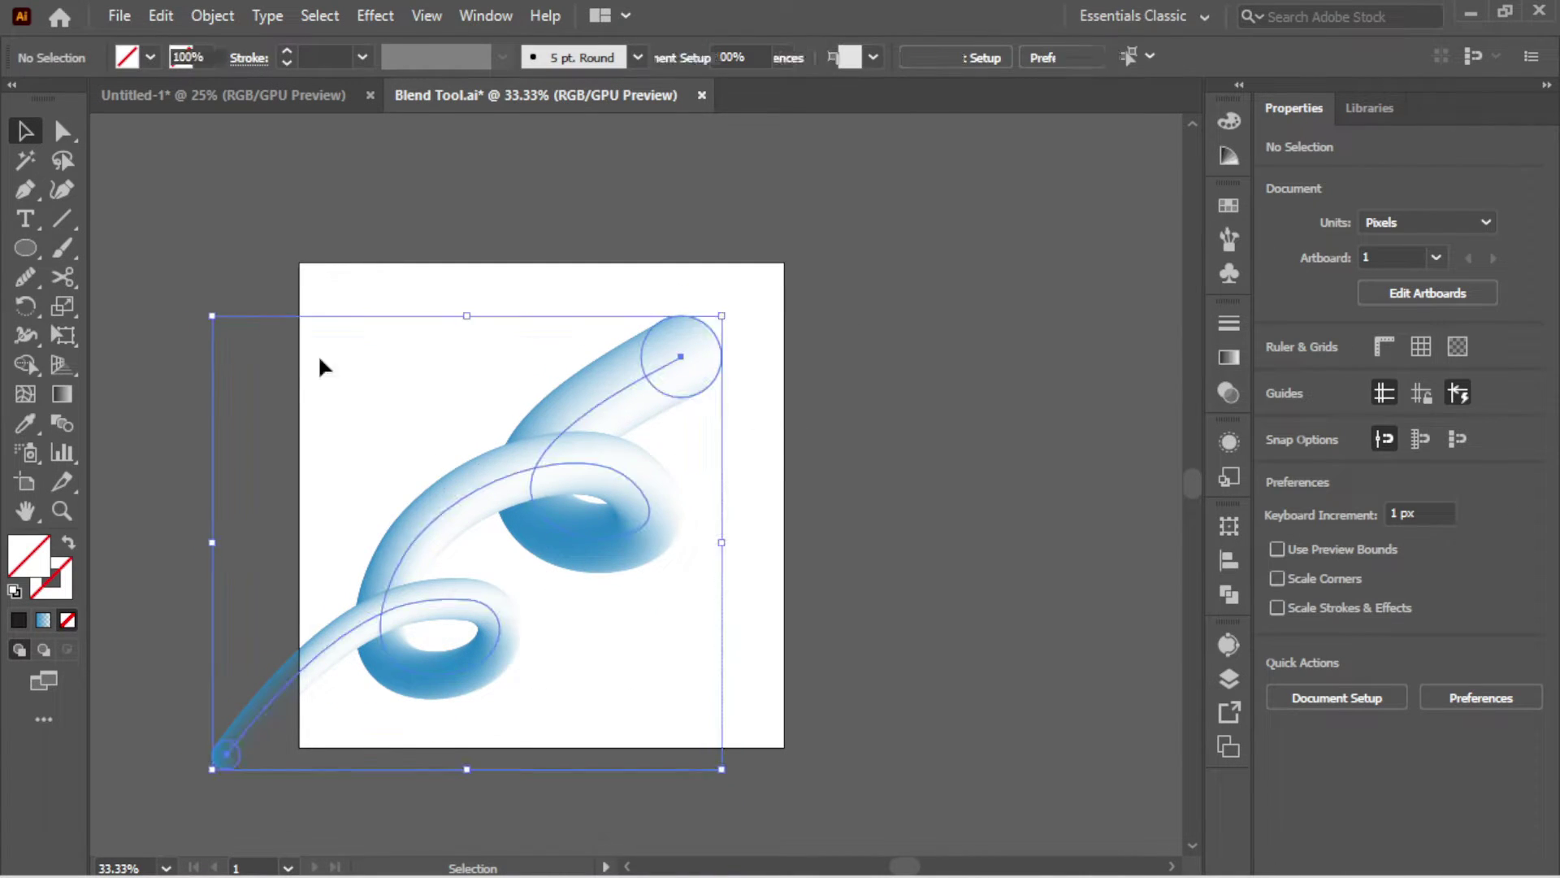
pyautogui.click(840, 342)
# Step: Create a 1000 × 1000 px rectangle and centre it horizontally and vertically on the artboard
pyautogui.press('m')
pyautogui.click(563, 602)
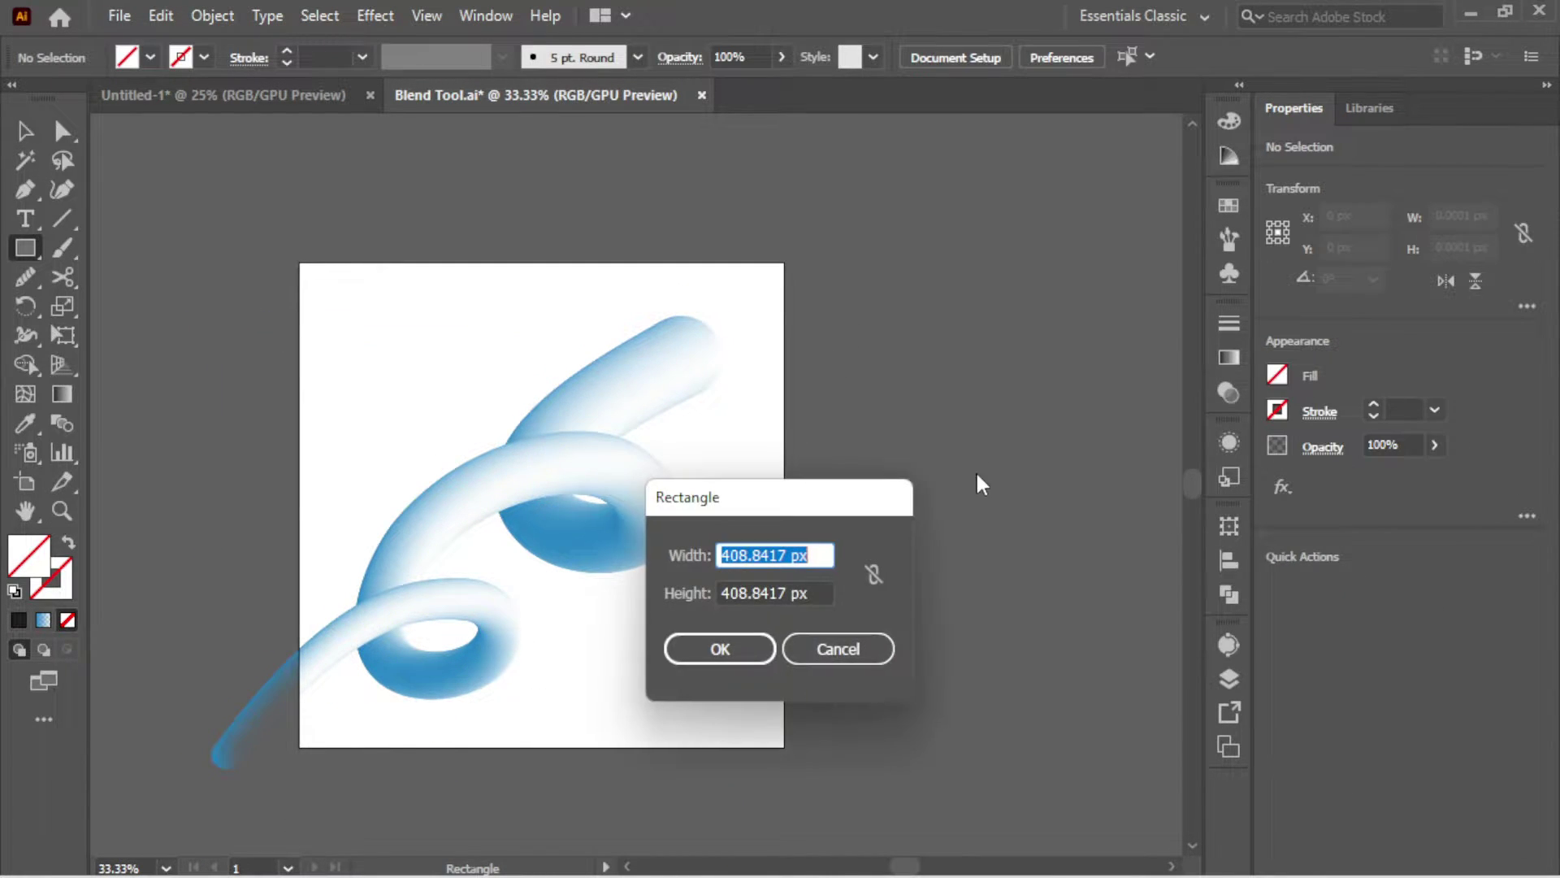
pyautogui.write('1000')
pyautogui.press('Tab')
pyautogui.write('1000')
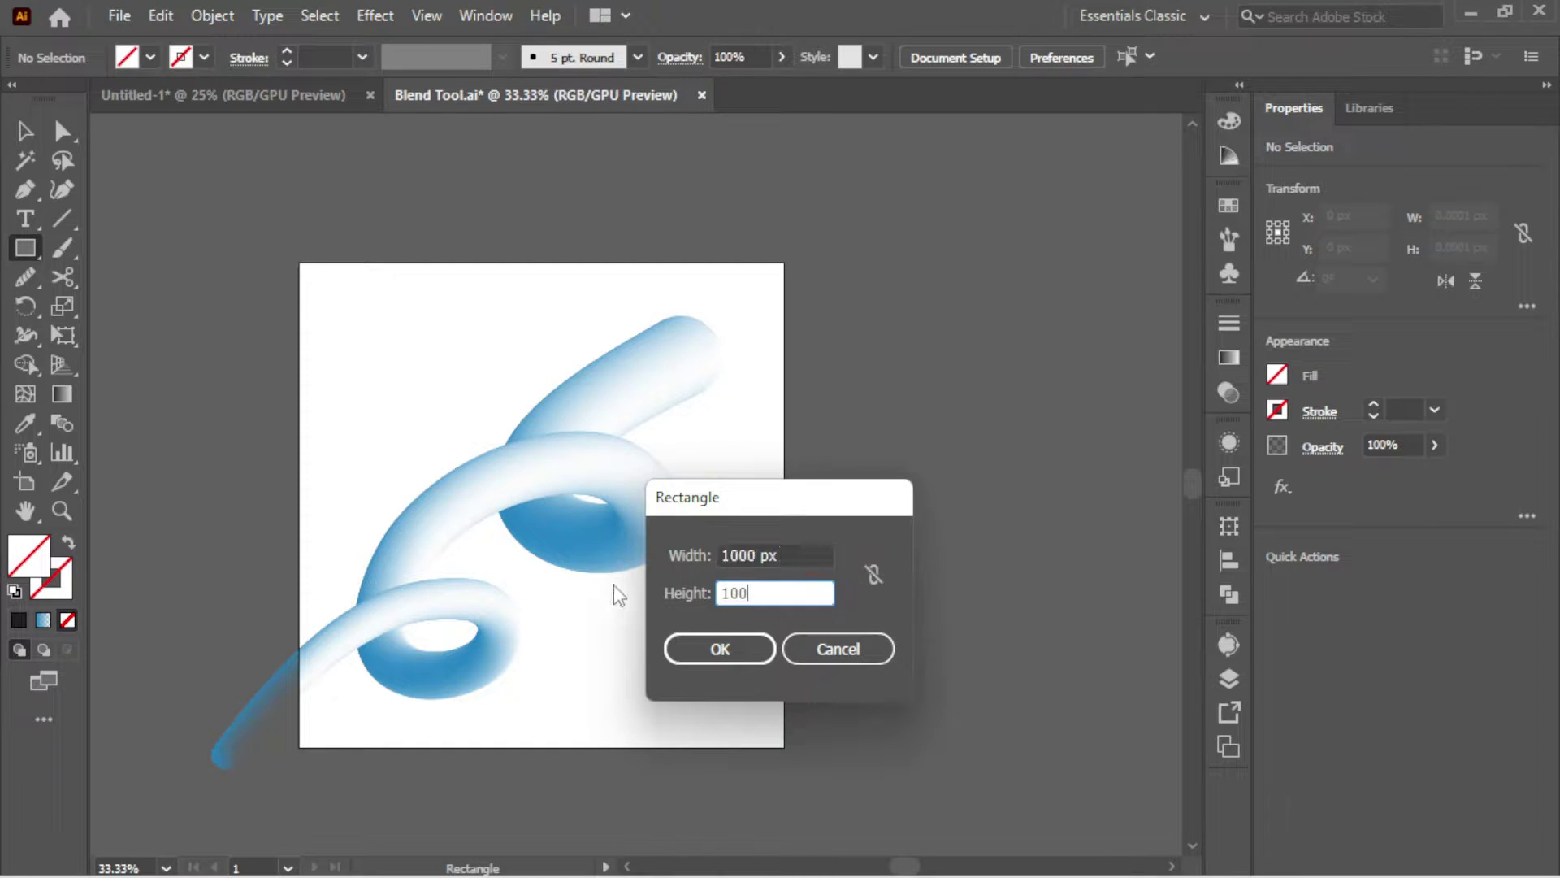
pyautogui.click(718, 654)
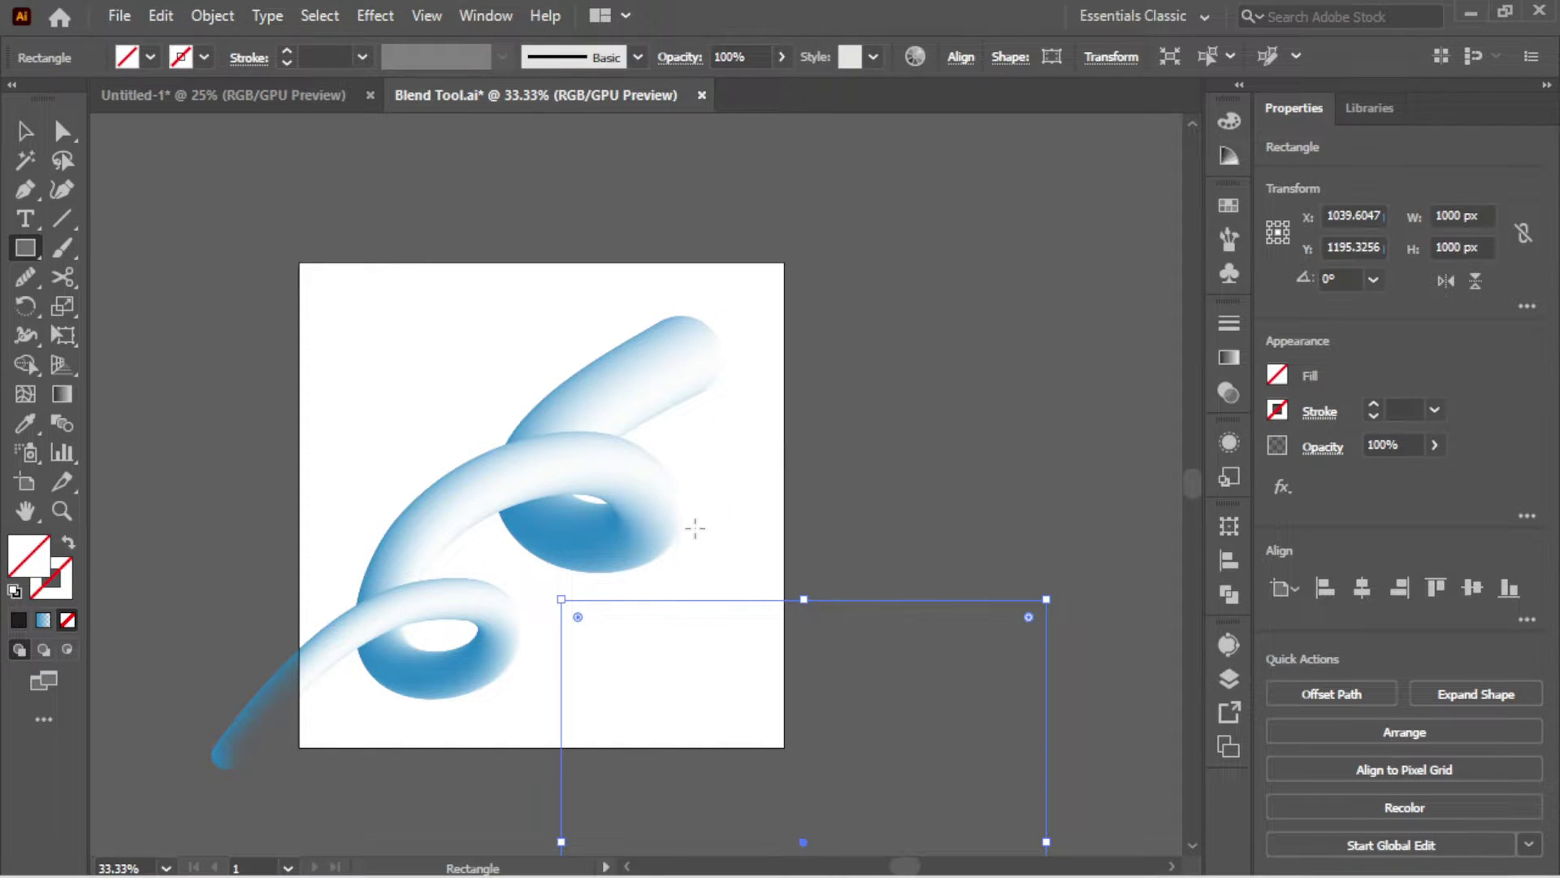
pyautogui.click(1362, 590)
pyautogui.click(1436, 587)
pyautogui.press('v')
# Step: Fill the artboard-sized rectangle with the linear blue-to-transparent gradient
pyautogui.click(1230, 357)
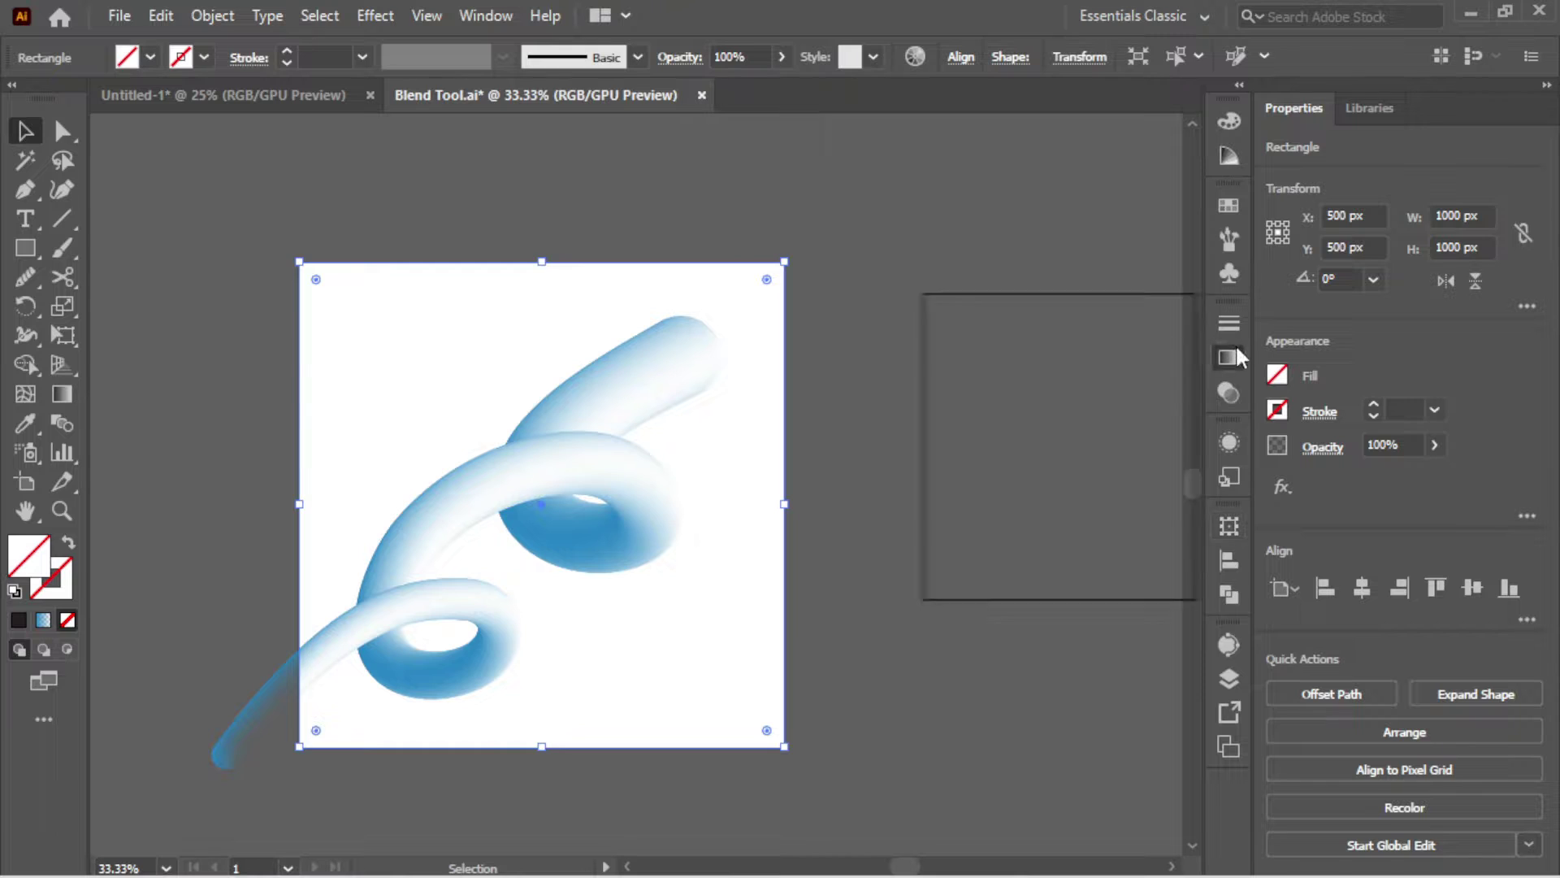
pyautogui.click(967, 366)
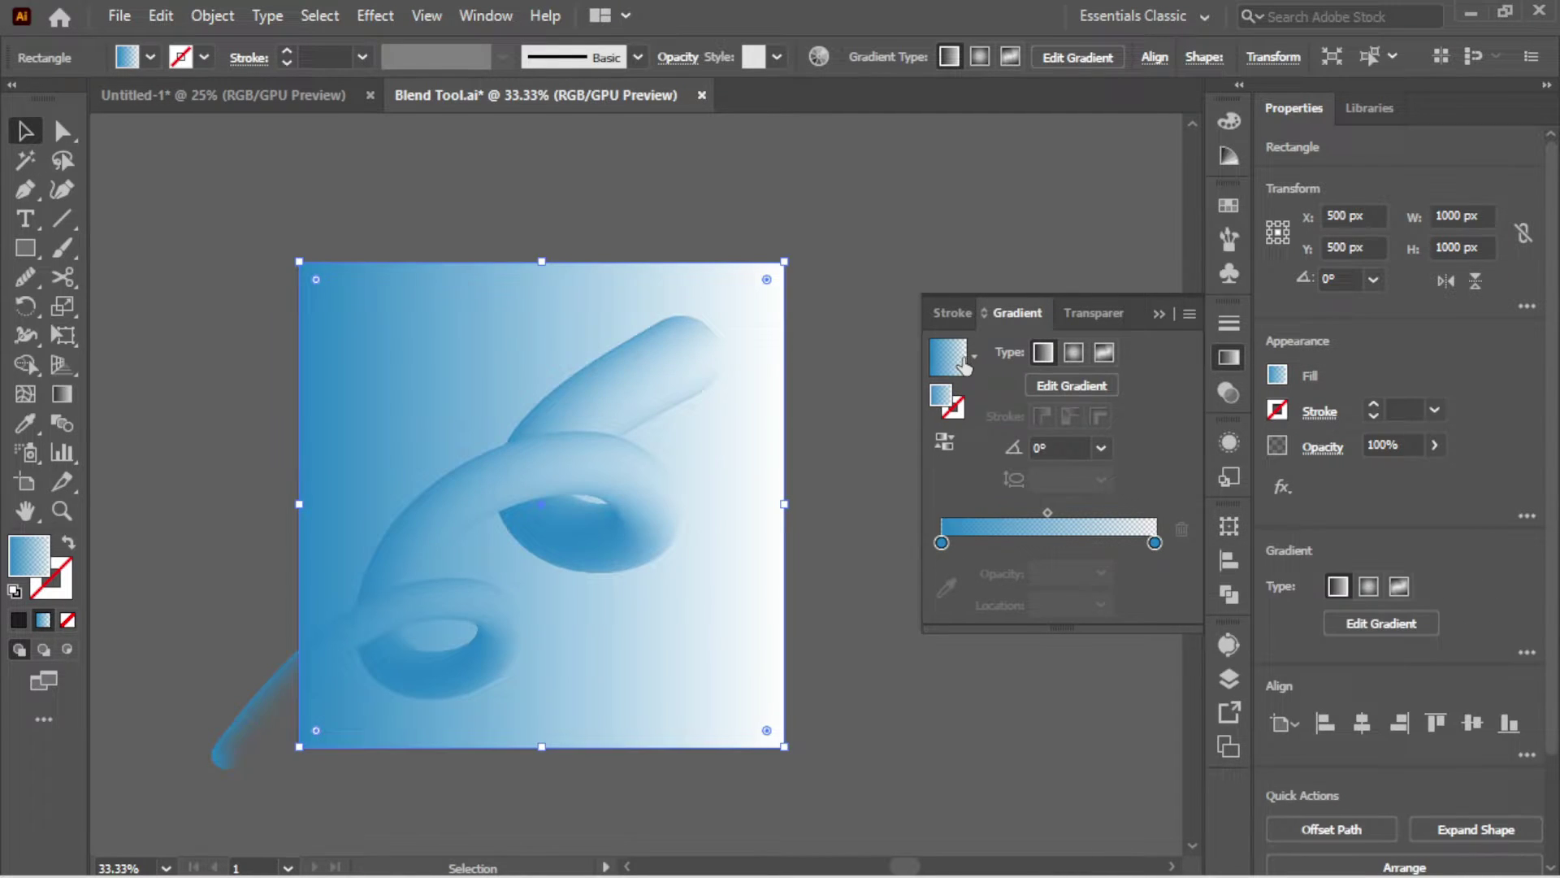
pyautogui.click(1147, 313)
pyautogui.click(1017, 271)
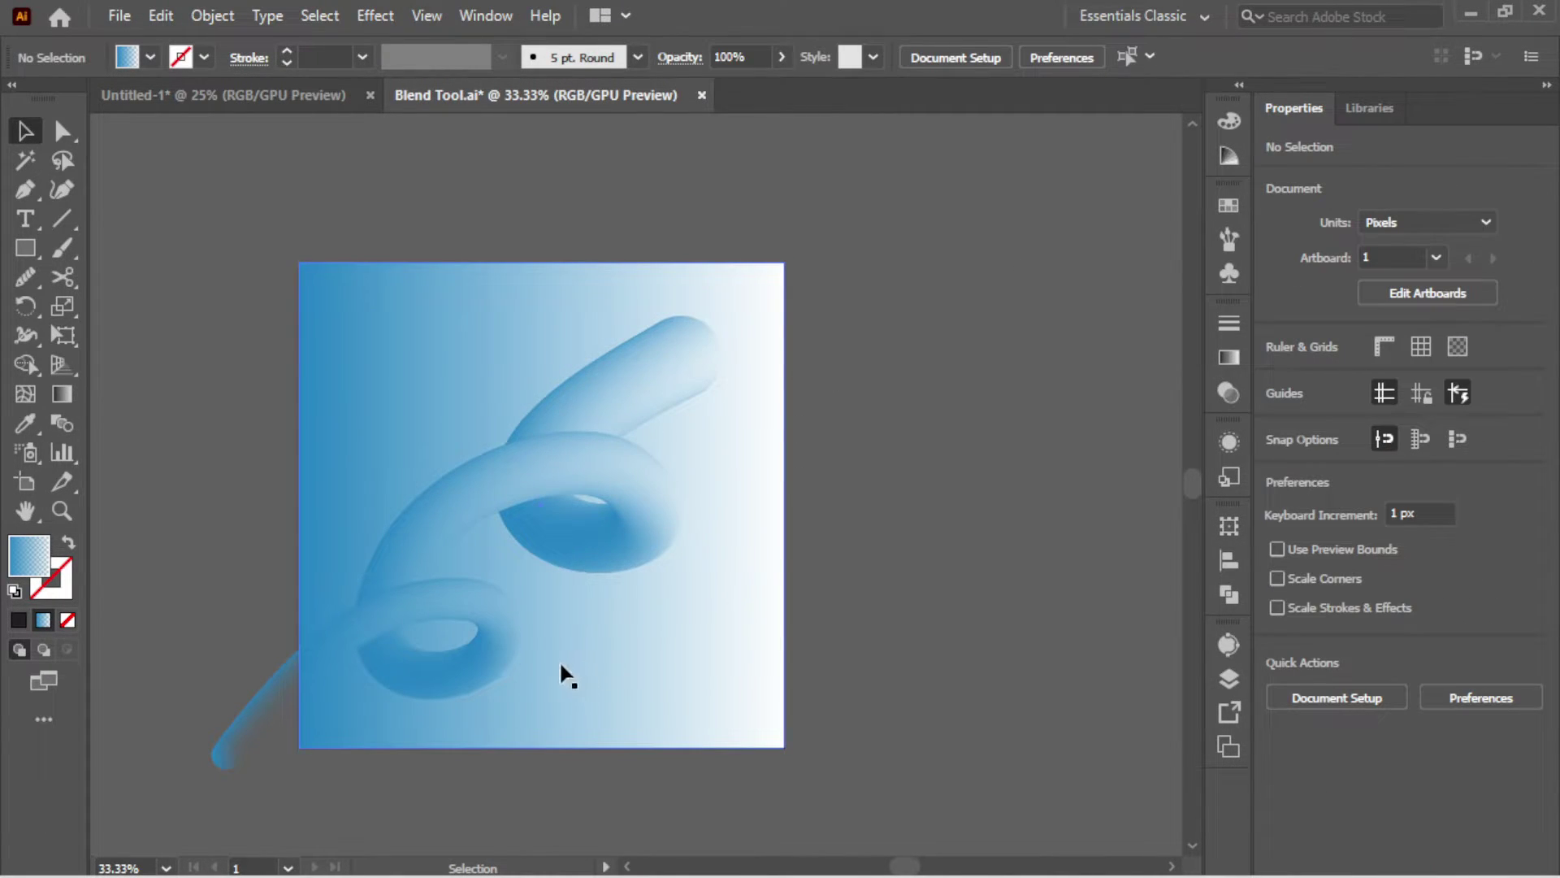
# Step: Bring the tube blend in front of the gradient rectangle
pyautogui.click(268, 711)
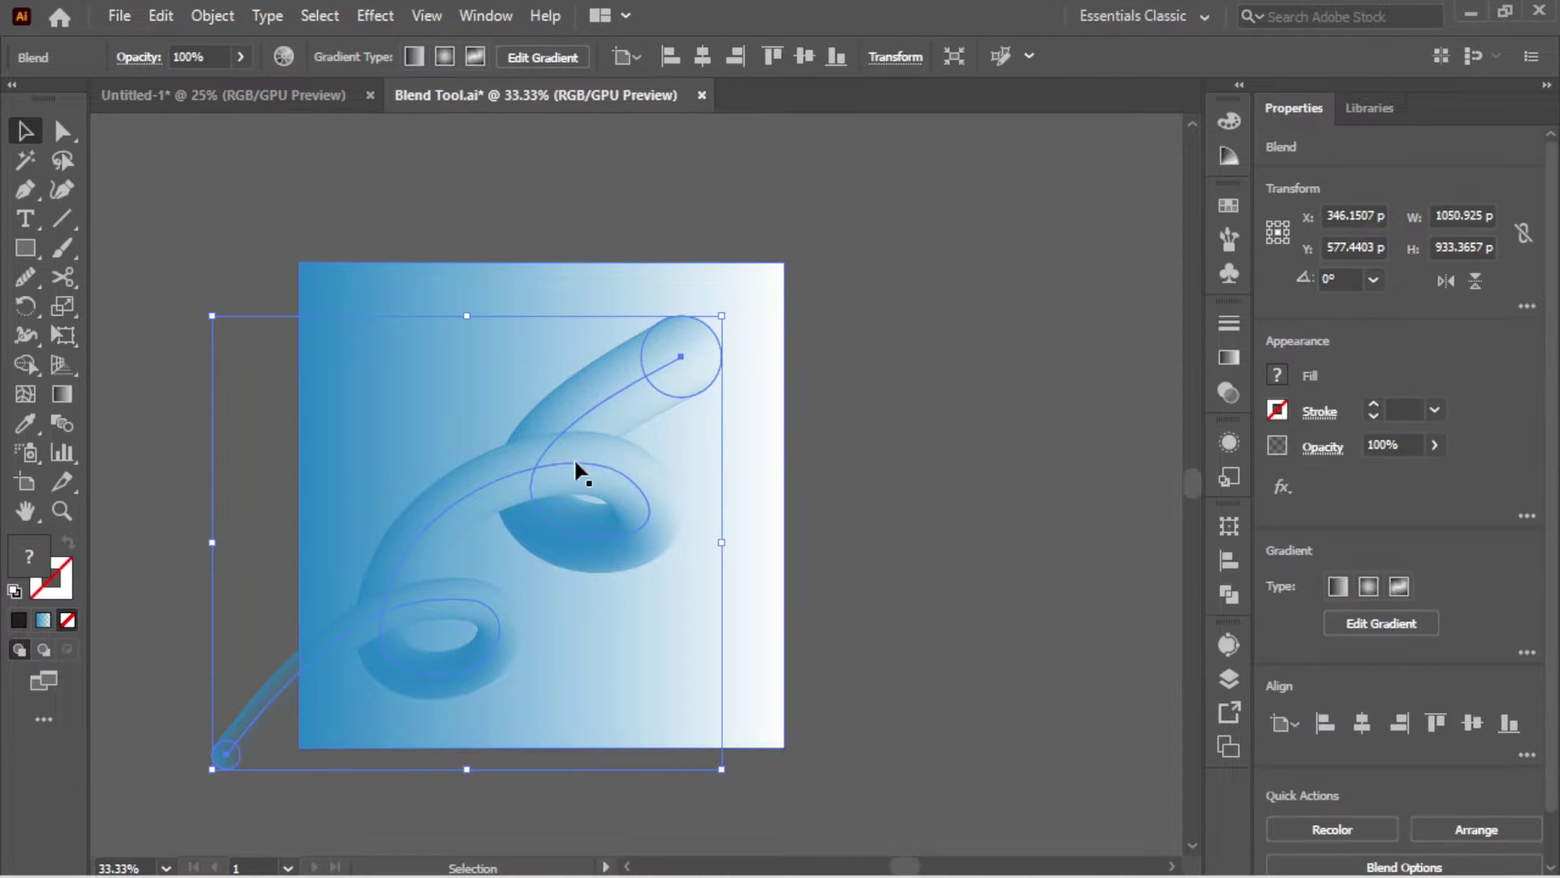
pyautogui.click(967, 414)
pyautogui.scroll(2, 290, 677)
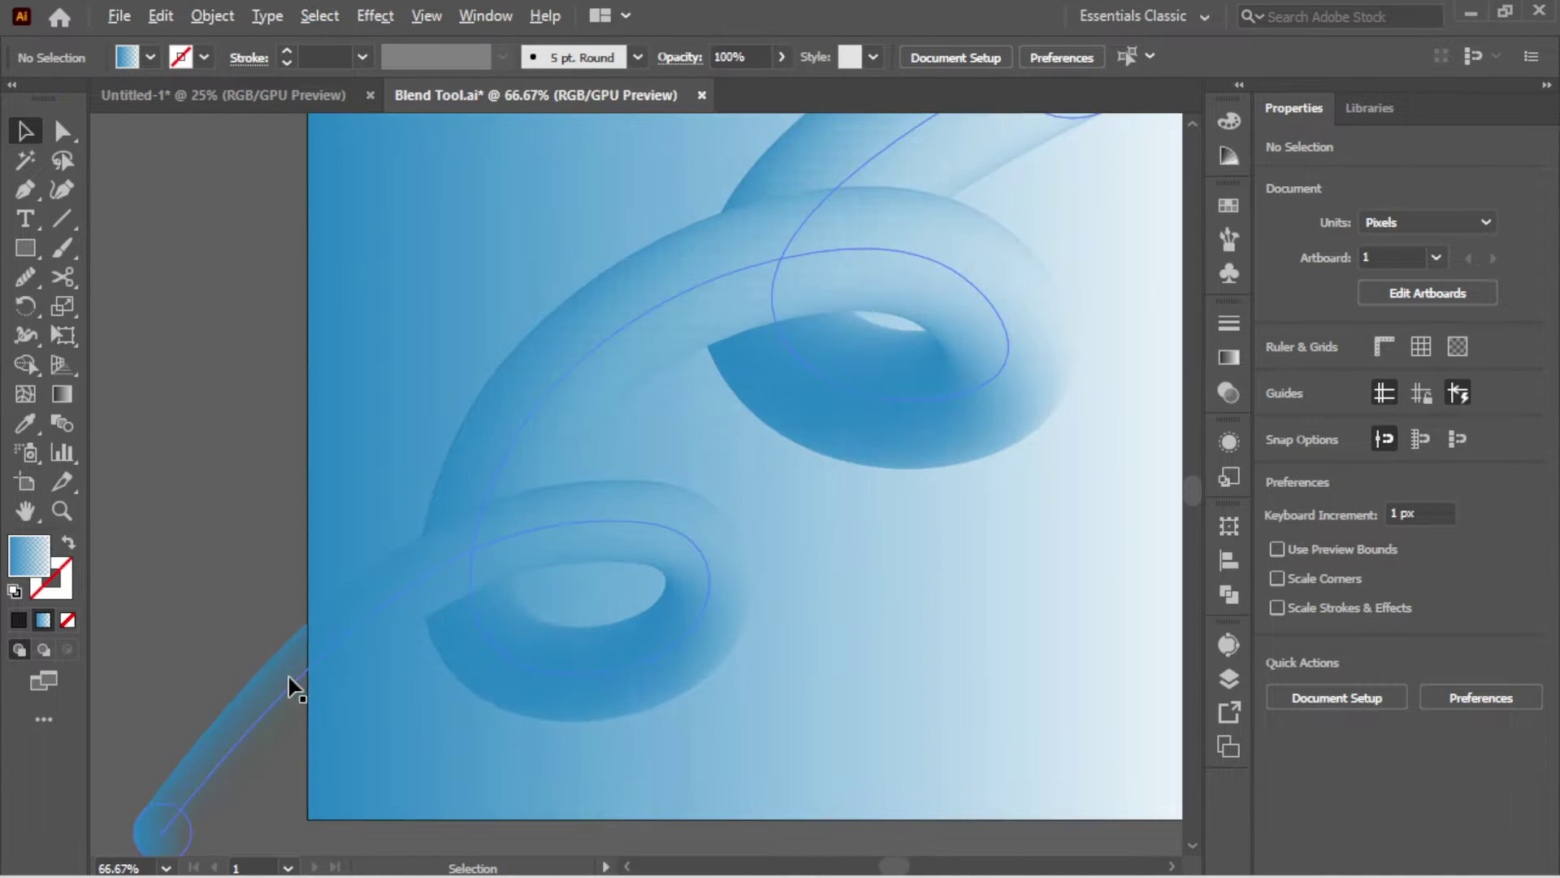
pyautogui.moveTo(374, 578); pyautogui.dragTo(388, 487)
pyautogui.scroll(-2, 351, 490)
pyautogui.moveTo(585, 369); pyautogui.dragTo(656, 476)
pyautogui.scroll(1, 491, 508)
pyautogui.click(472, 332)
pyautogui.hotkey('ctrl', 'shift', 'a')
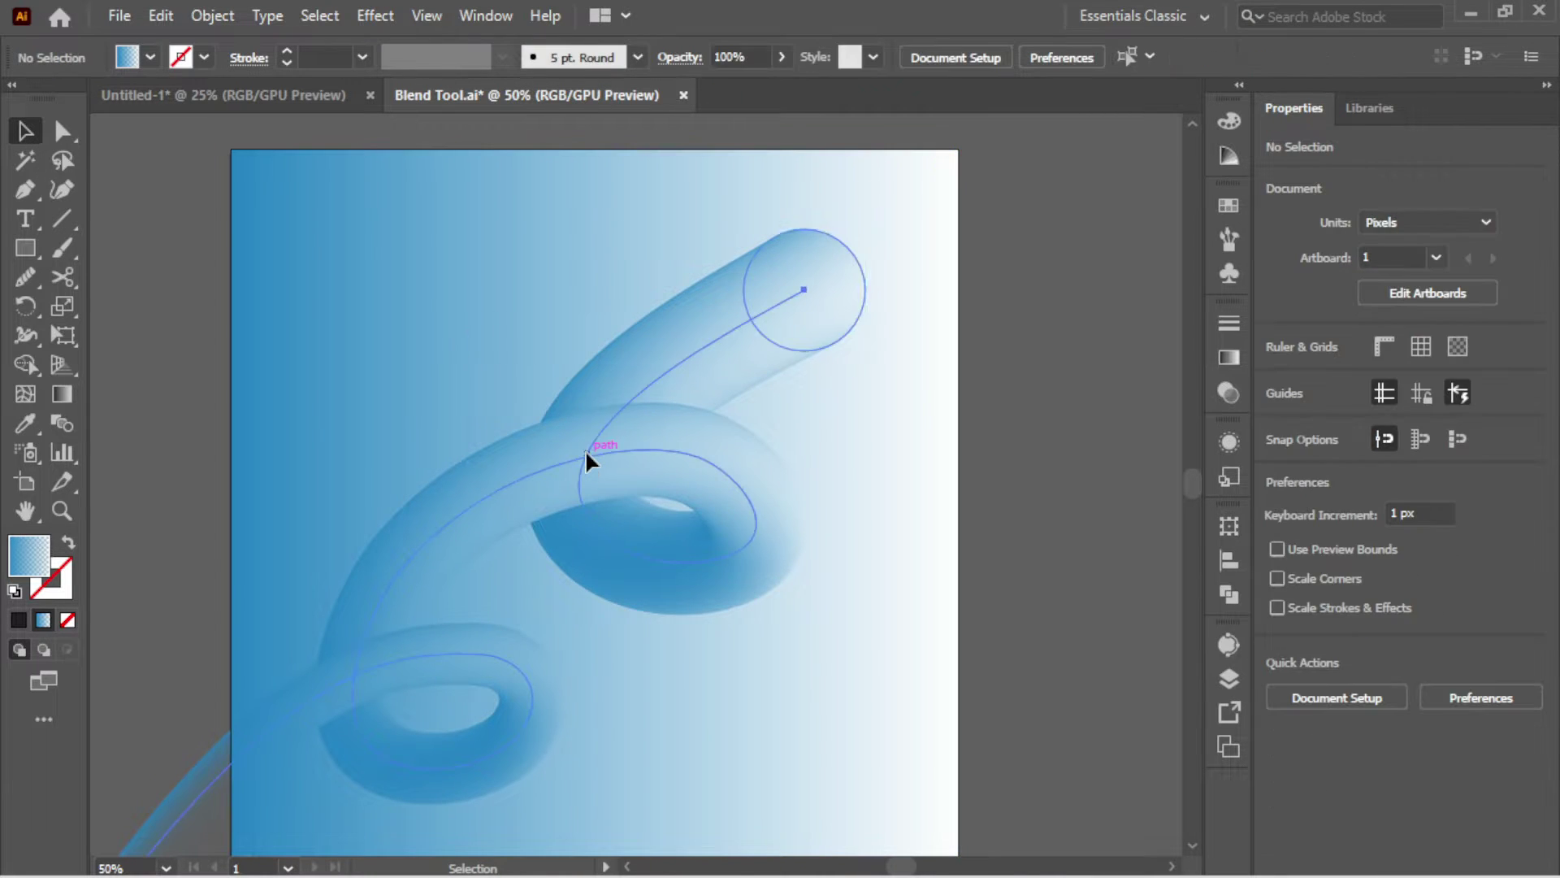
# Step: Apply a Roughen effect to the blend with an absolute size of 64 px, detail of 48/in and smooth points
pyautogui.click(585, 449)
pyautogui.click(1281, 487)
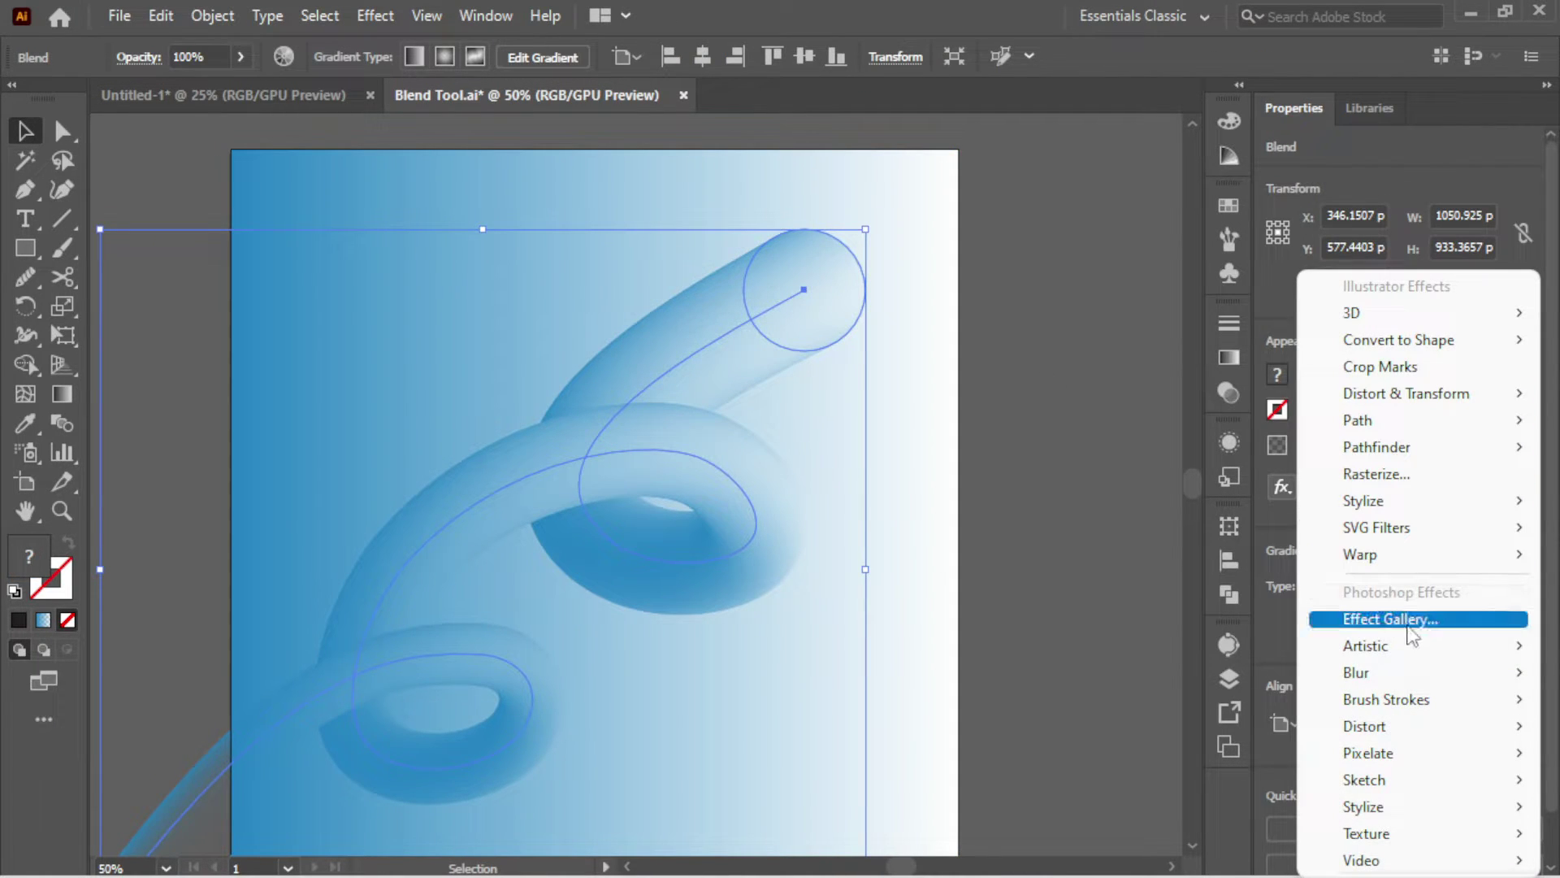
pyautogui.moveTo(1379, 646)
pyautogui.moveTo(1414, 393)
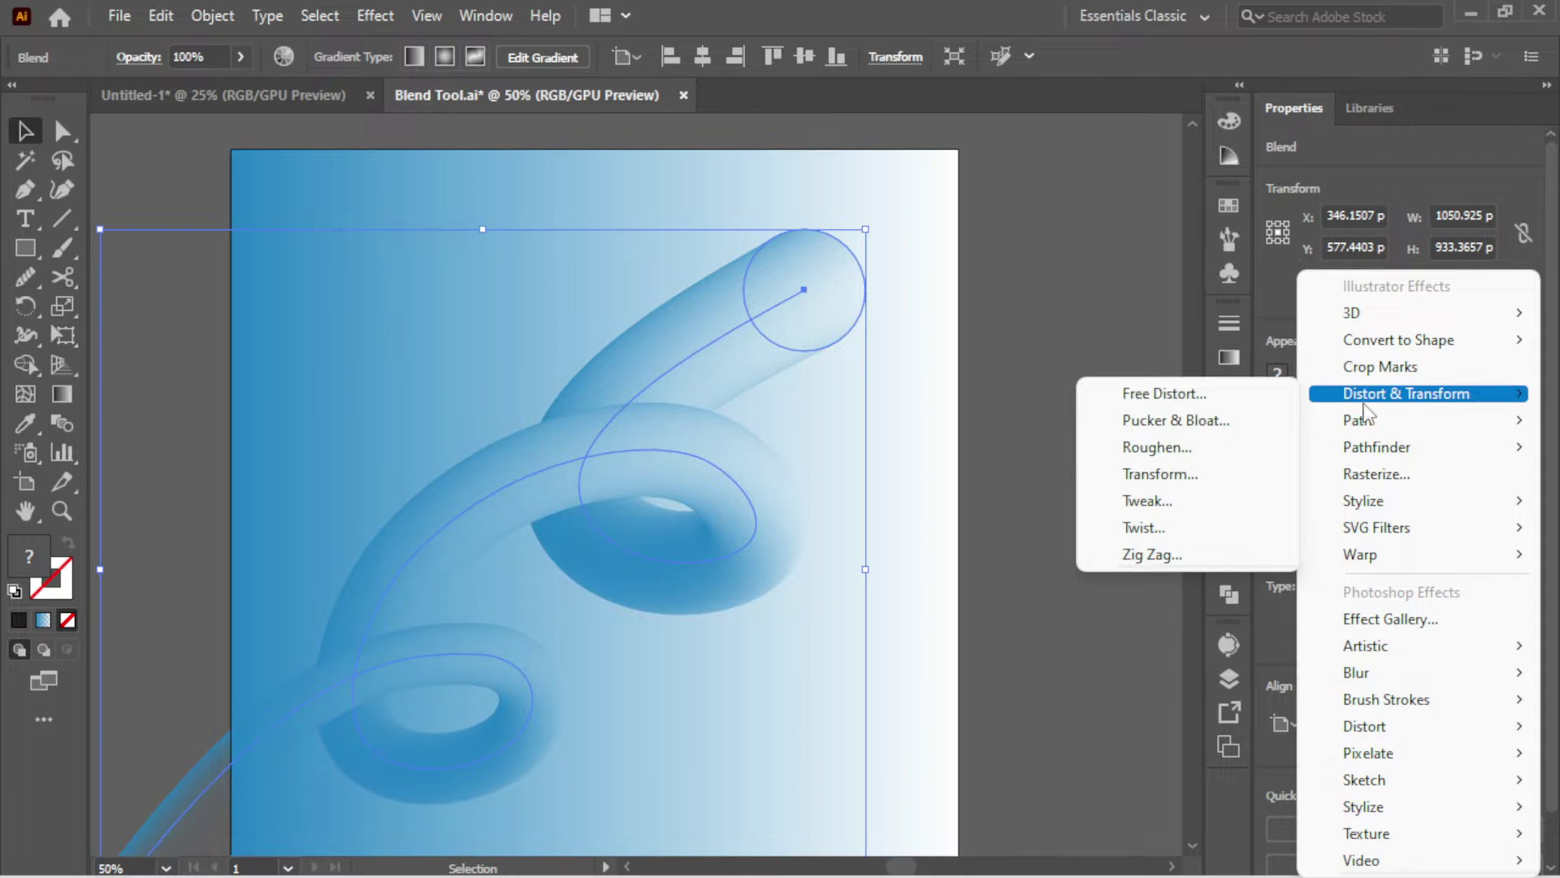
pyautogui.click(1154, 447)
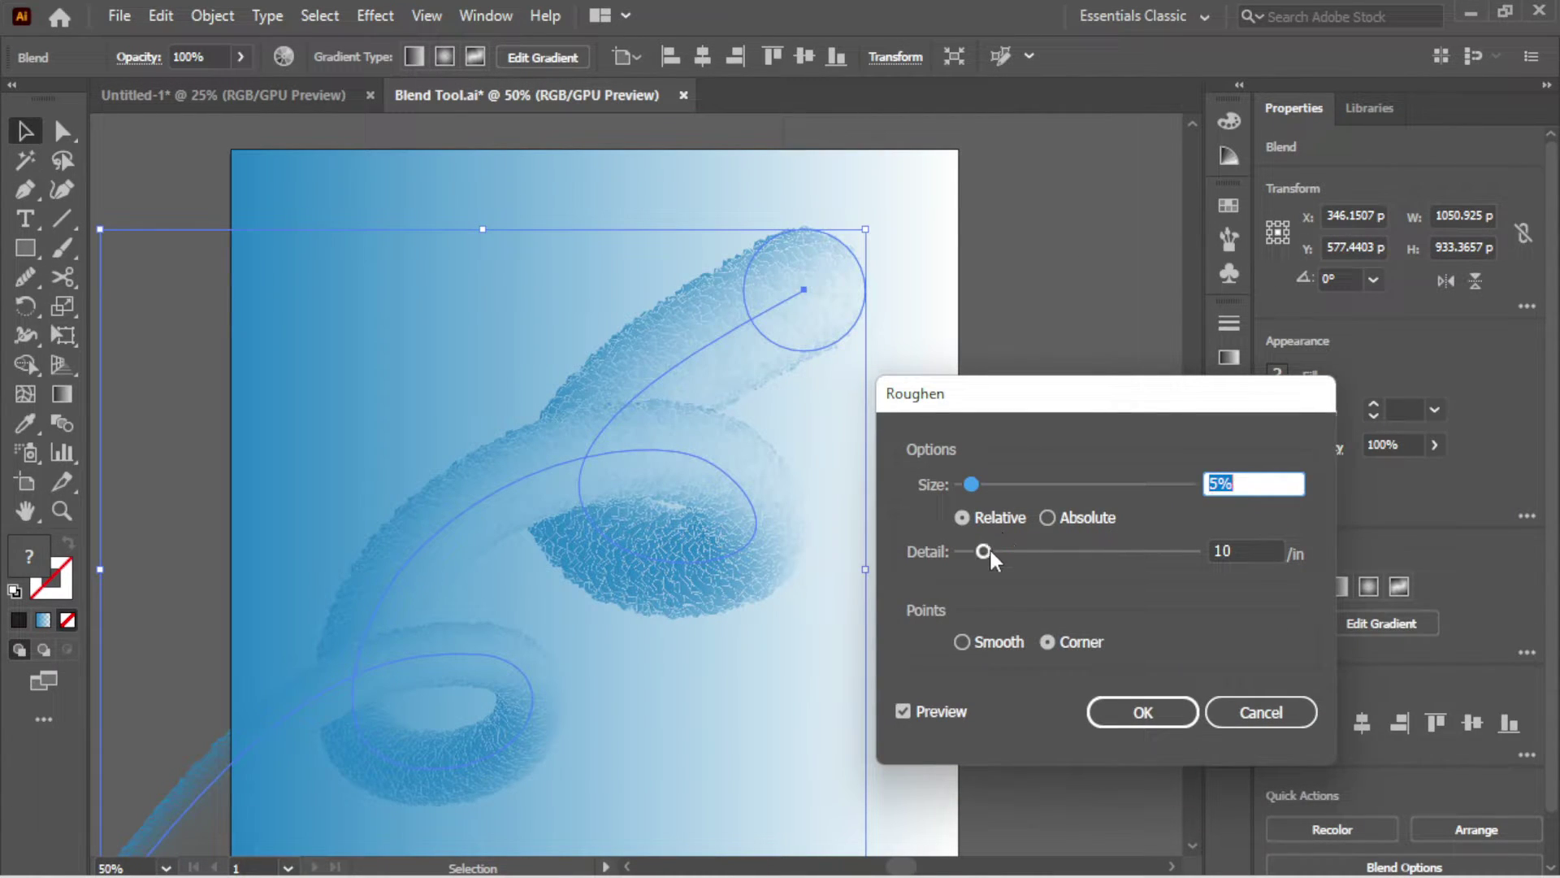
pyautogui.moveTo(989, 548); pyautogui.dragTo(1074, 549)
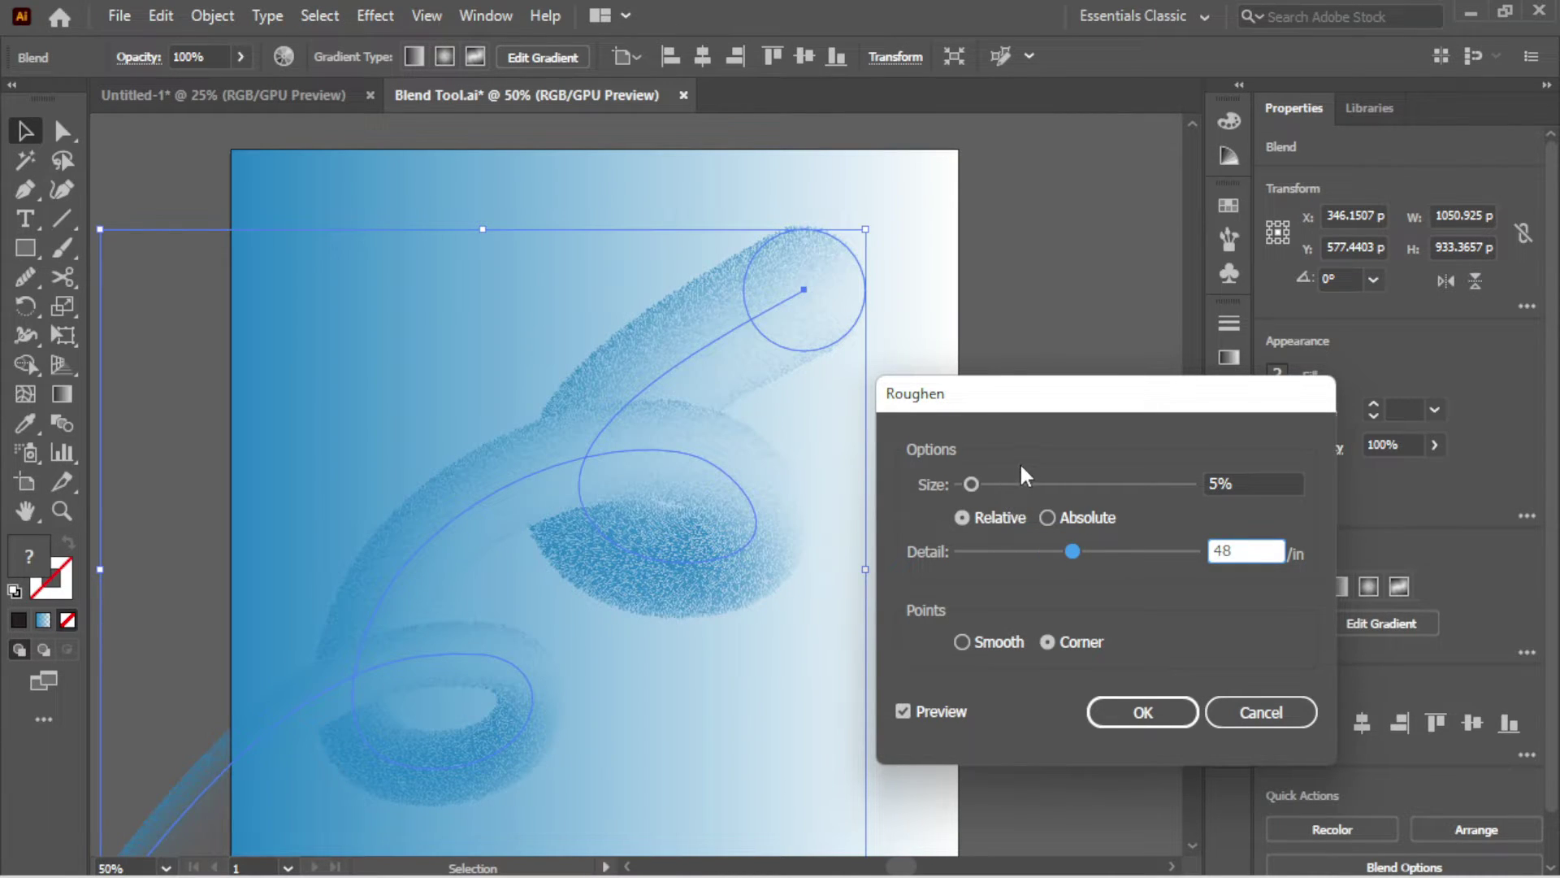
pyautogui.click(1006, 483)
pyautogui.moveTo(1098, 484); pyautogui.dragTo(1057, 485)
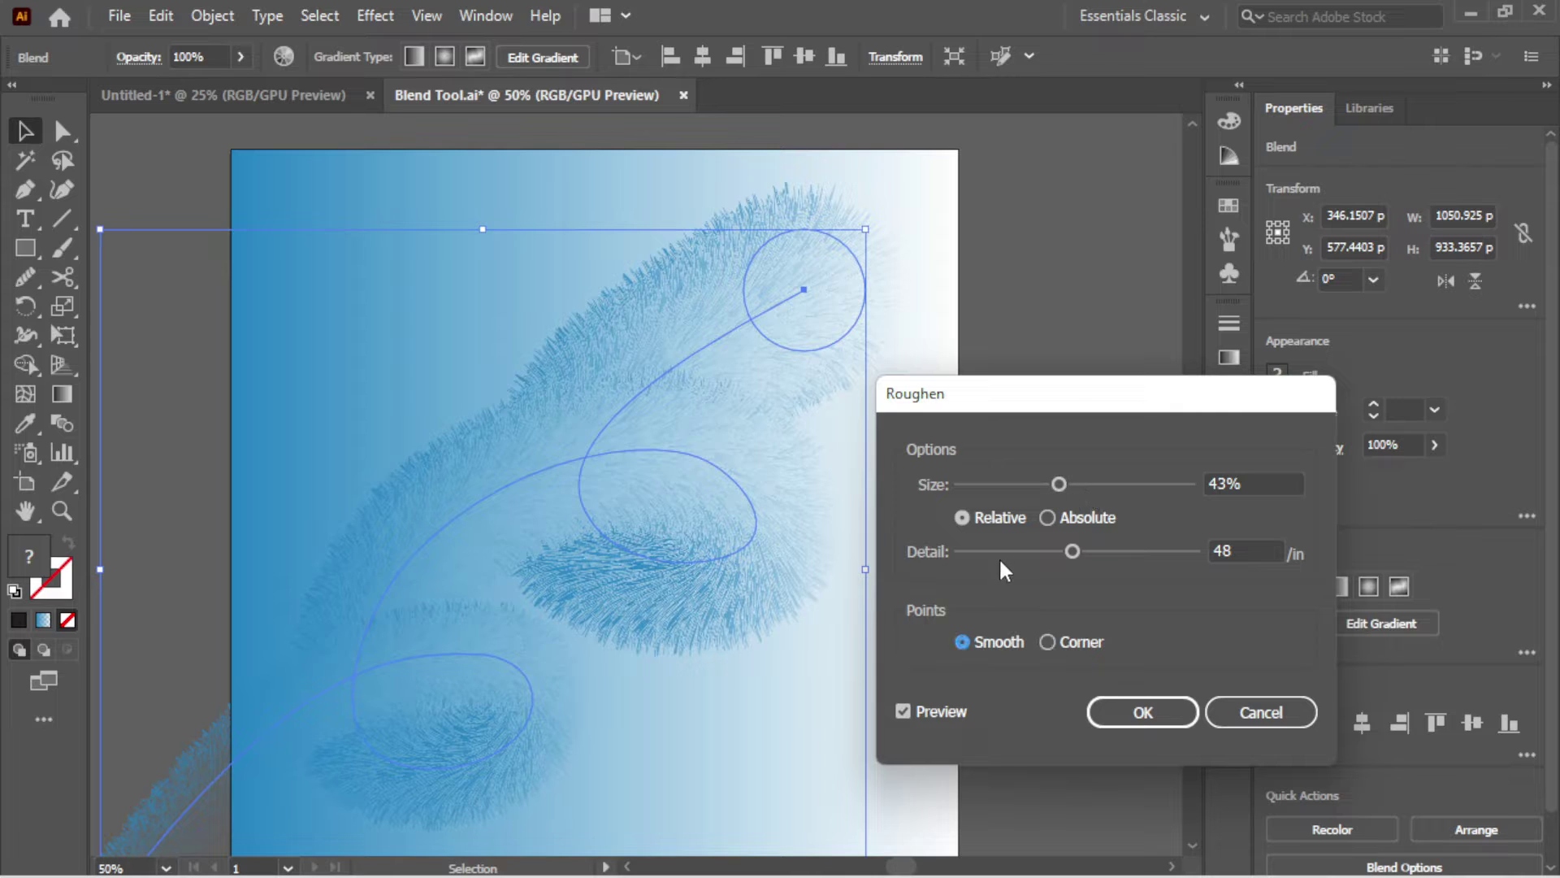
pyautogui.click(1061, 513)
pyautogui.moveTo(1058, 484); pyautogui.dragTo(1108, 481)
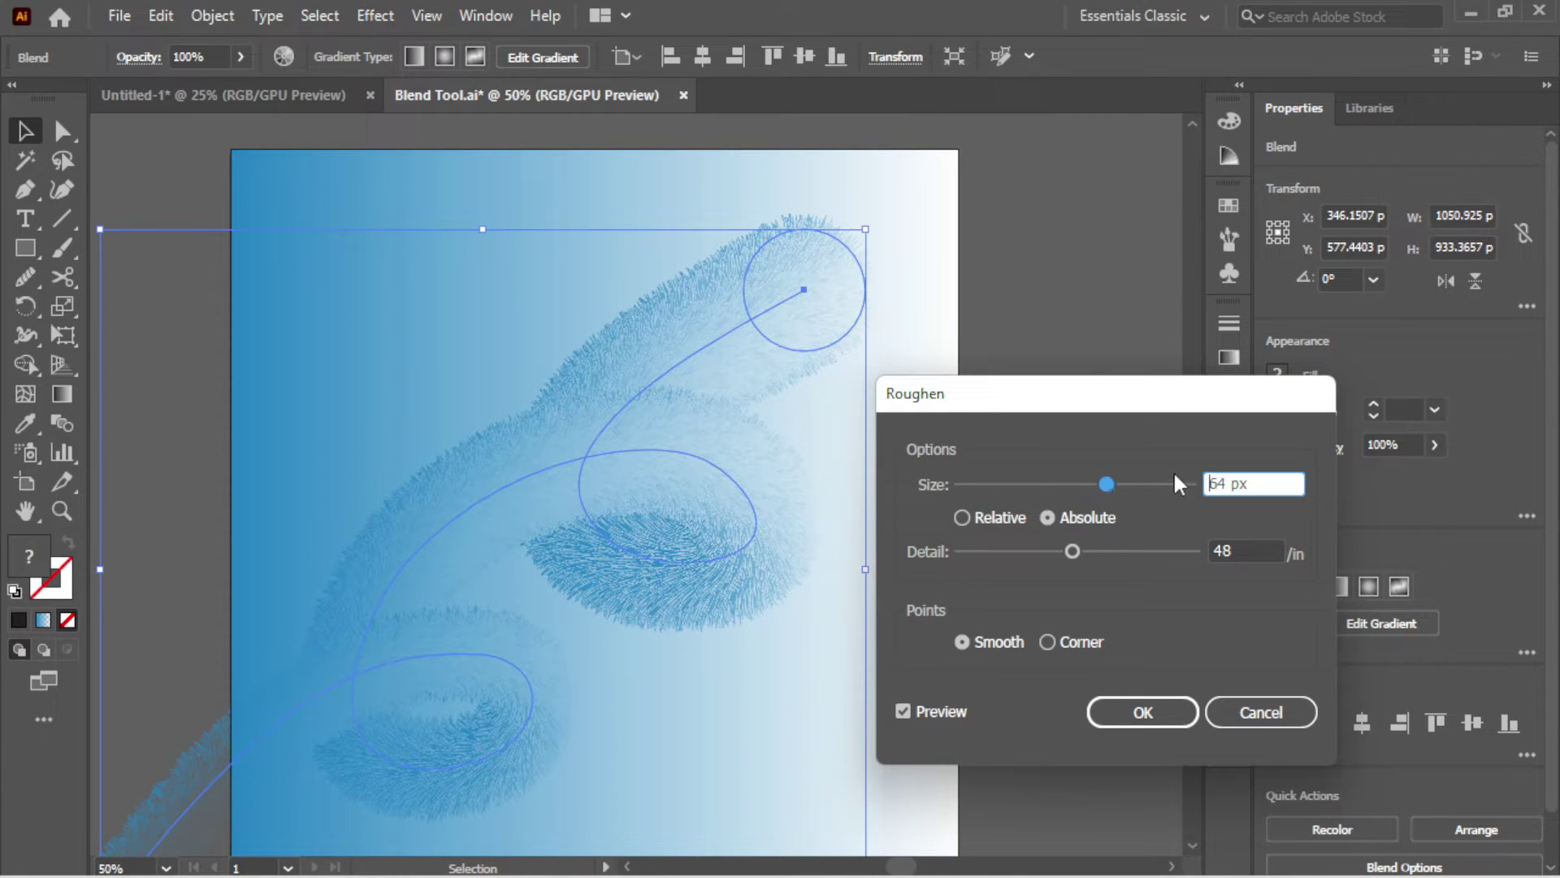
pyautogui.press('Return')
pyautogui.scroll(-1, 681, 483)
pyautogui.scroll(1, 681, 483)
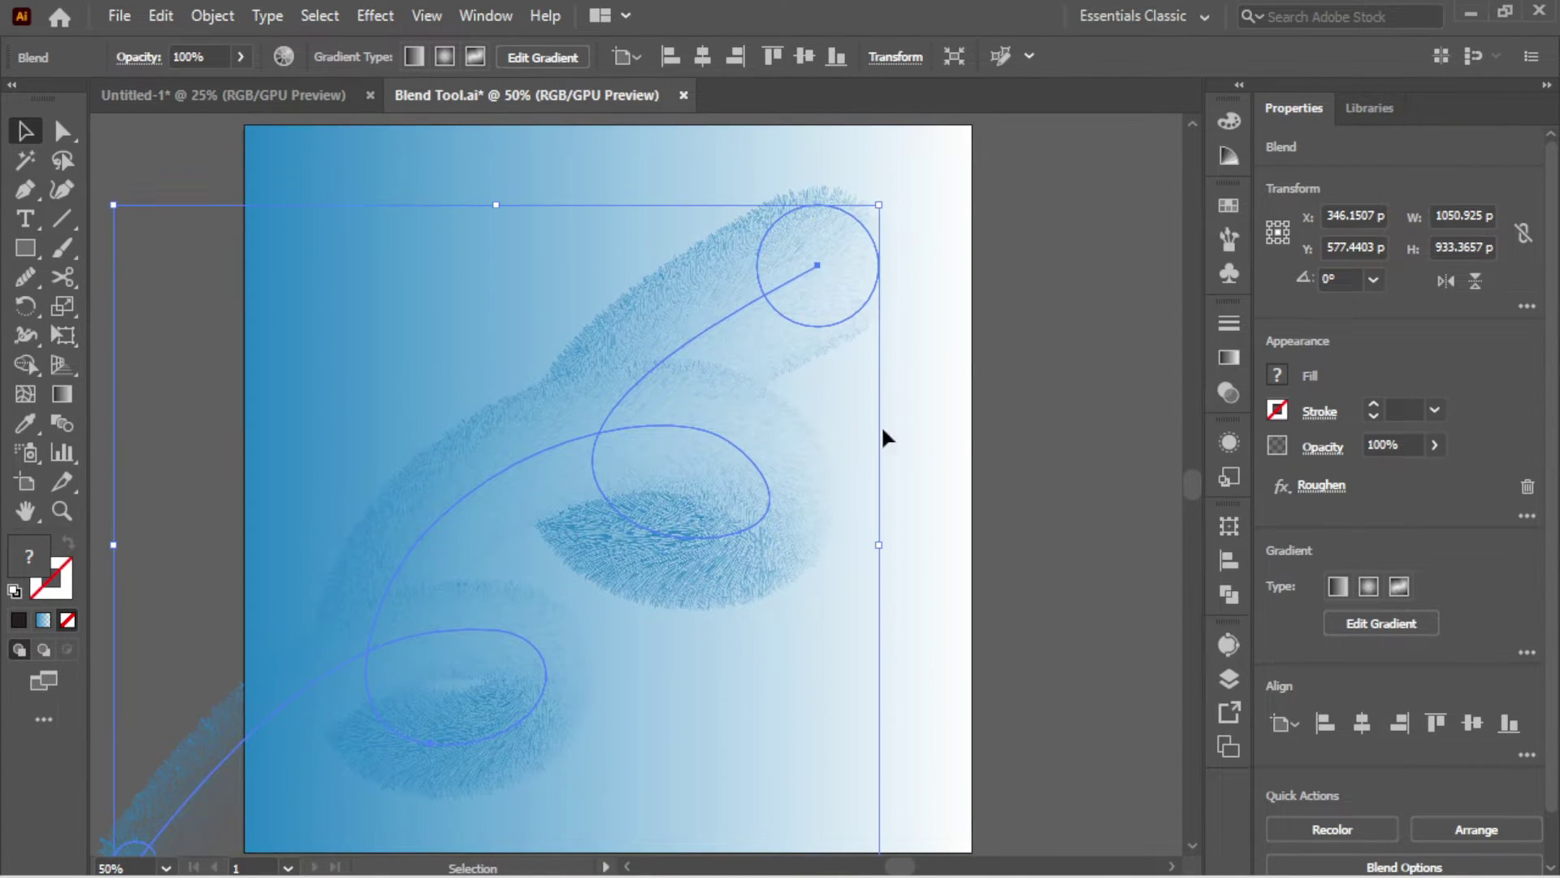
# Step: Add a Twist effect with an angle of 120° to the roughened blend and check the fur up close
pyautogui.click(1281, 486)
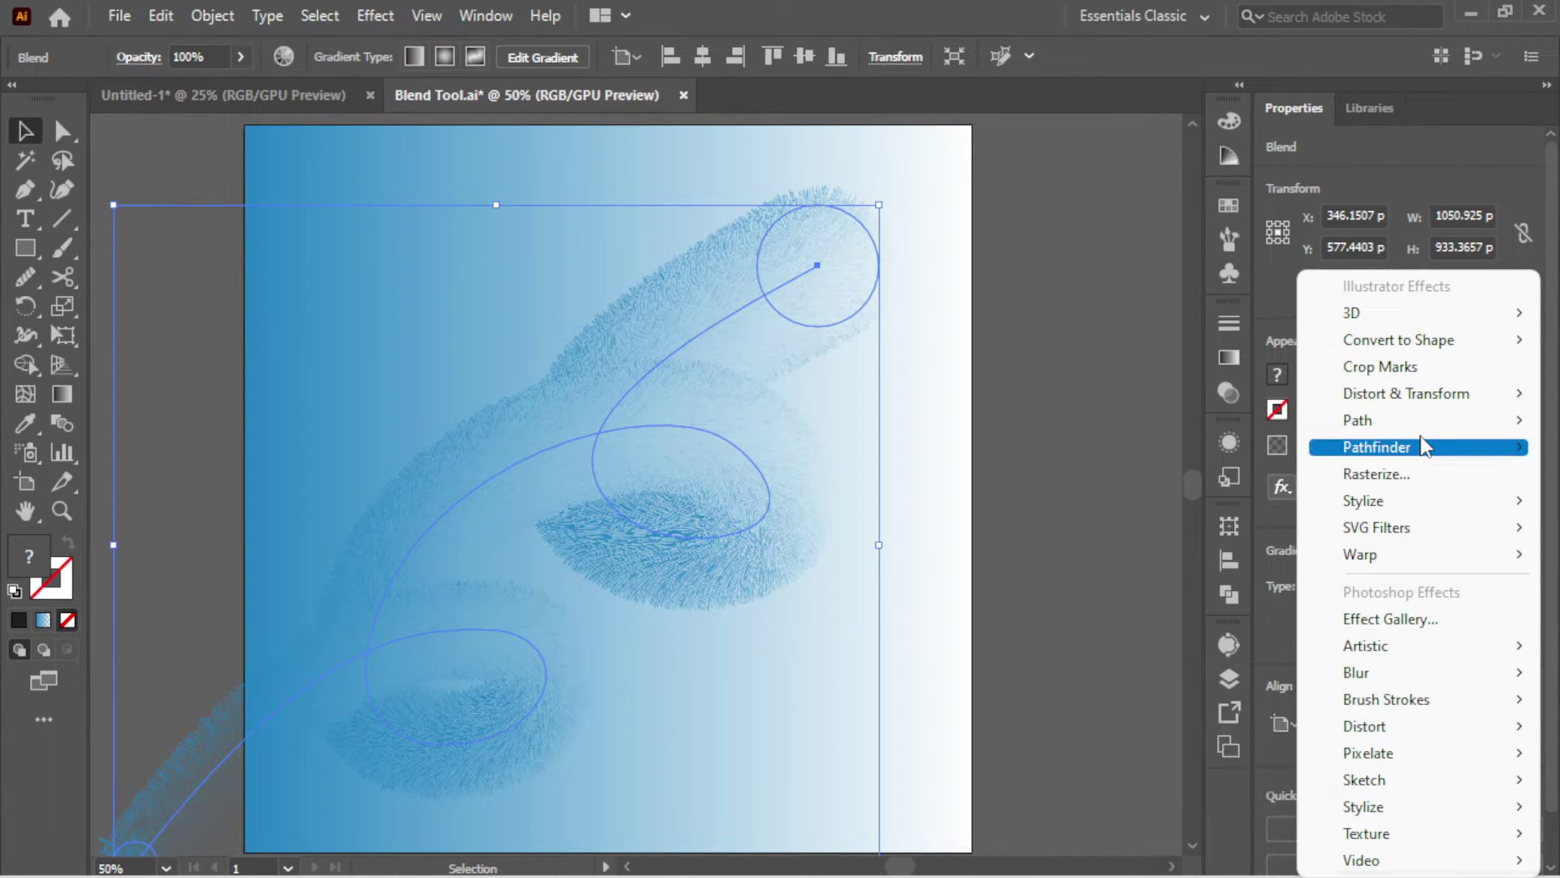
pyautogui.moveTo(1333, 395)
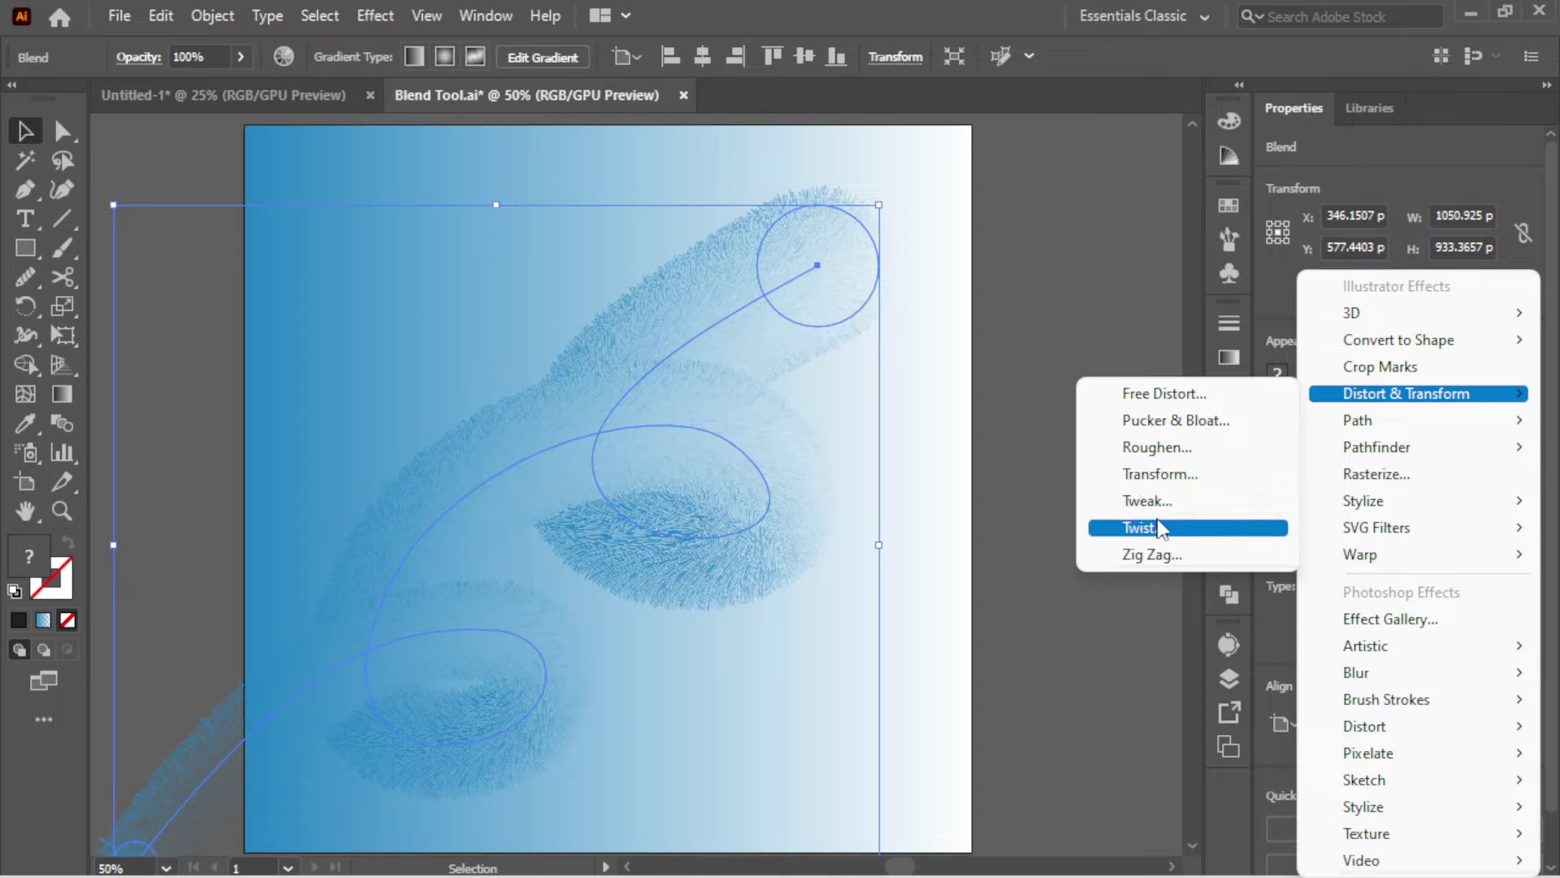
pyautogui.click(1160, 528)
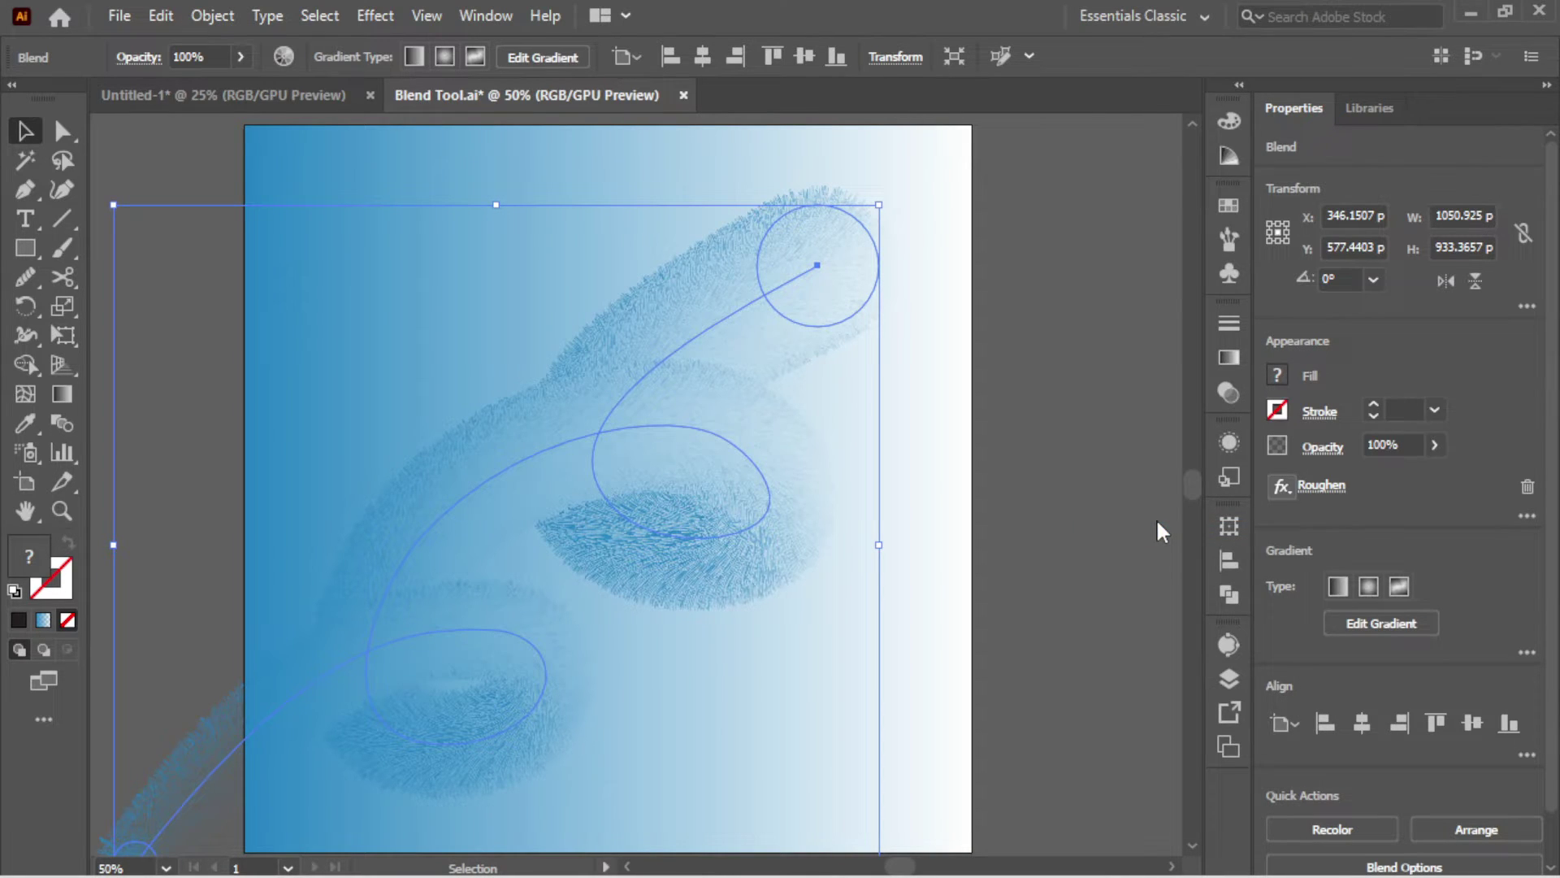
pyautogui.write('120')
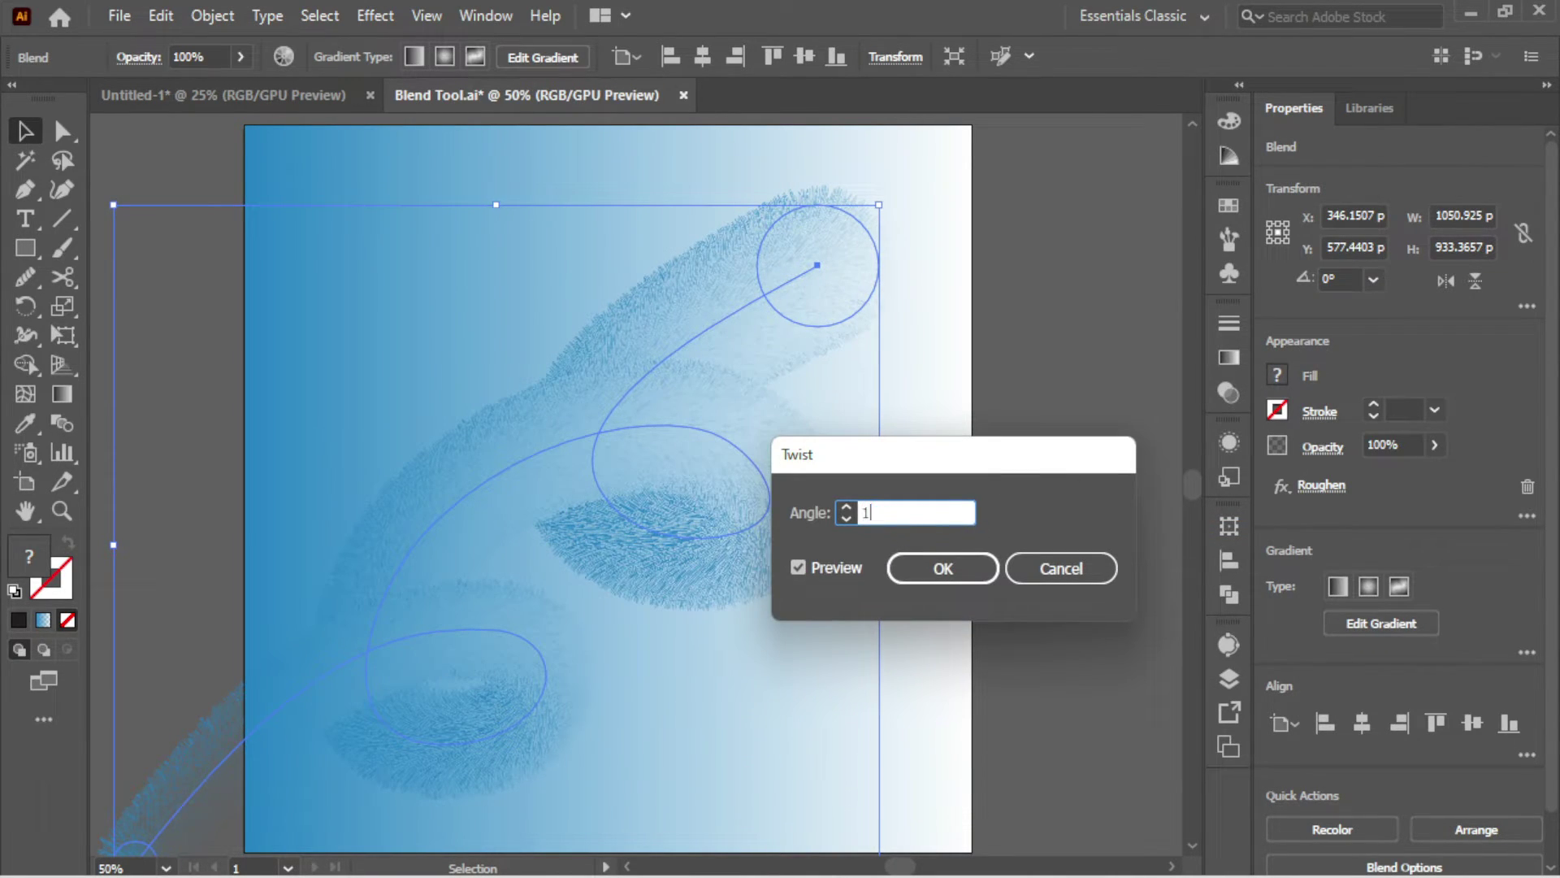
pyautogui.click(929, 569)
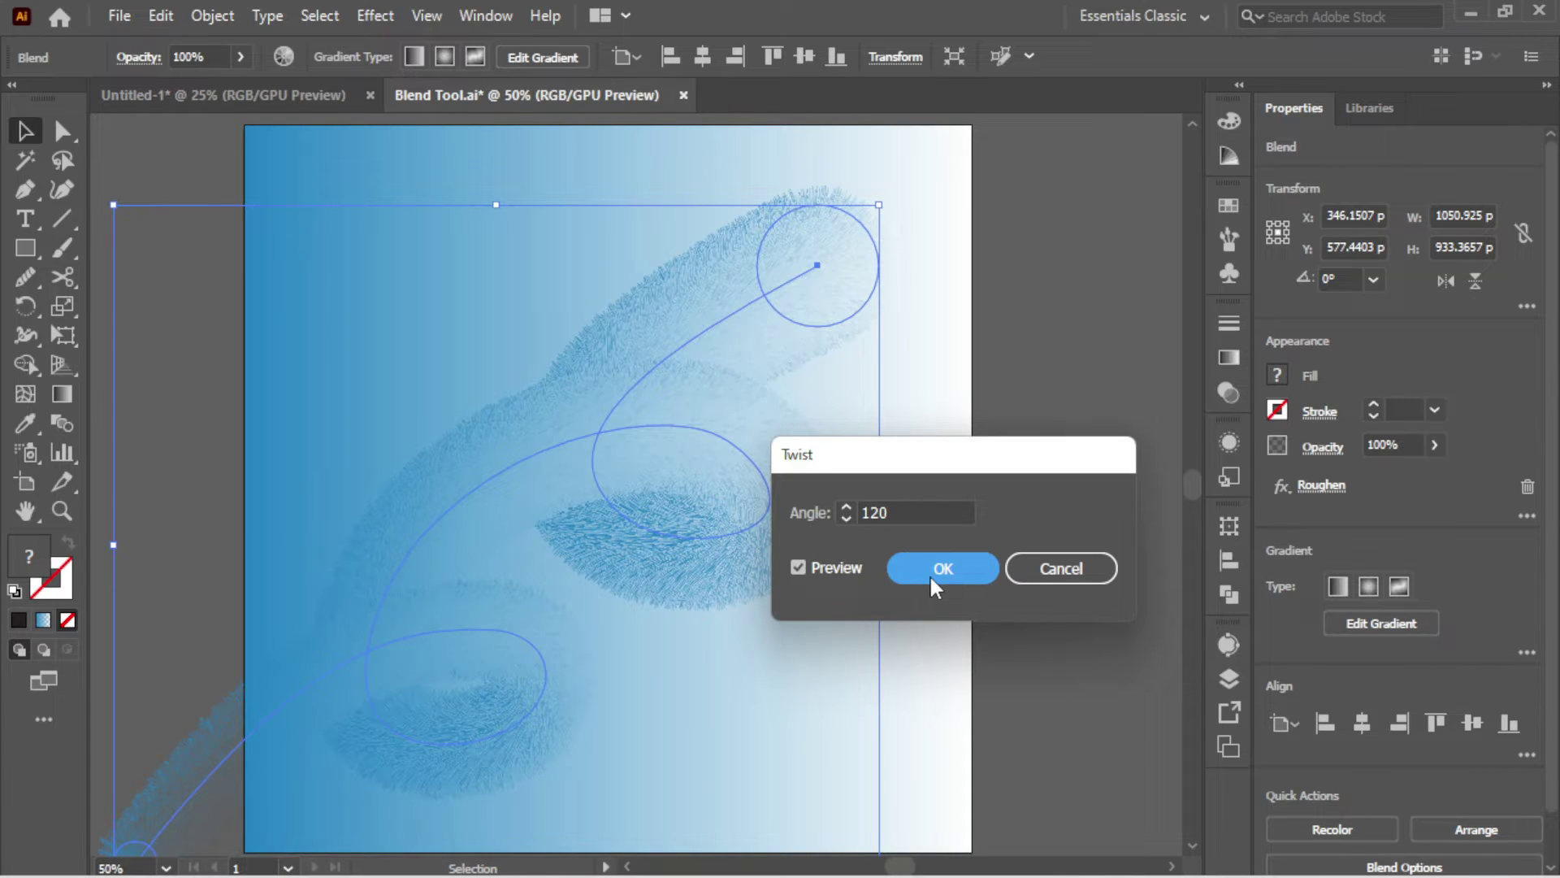
pyautogui.click(929, 574)
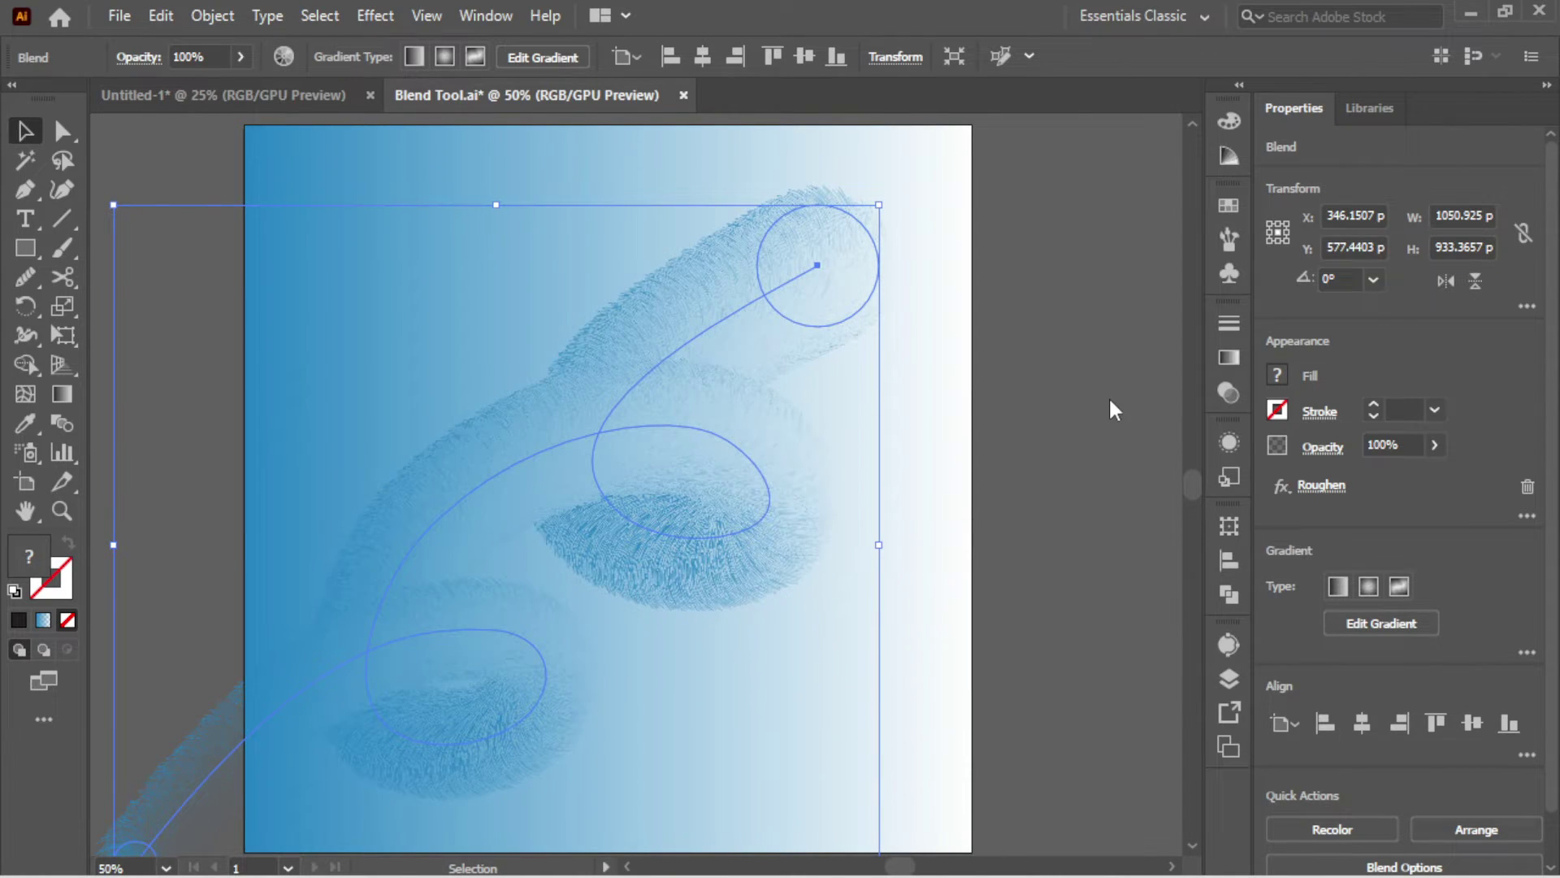
pyautogui.click(1043, 335)
pyautogui.scroll(4, 752, 289)
pyautogui.scroll(-4, 752, 289)
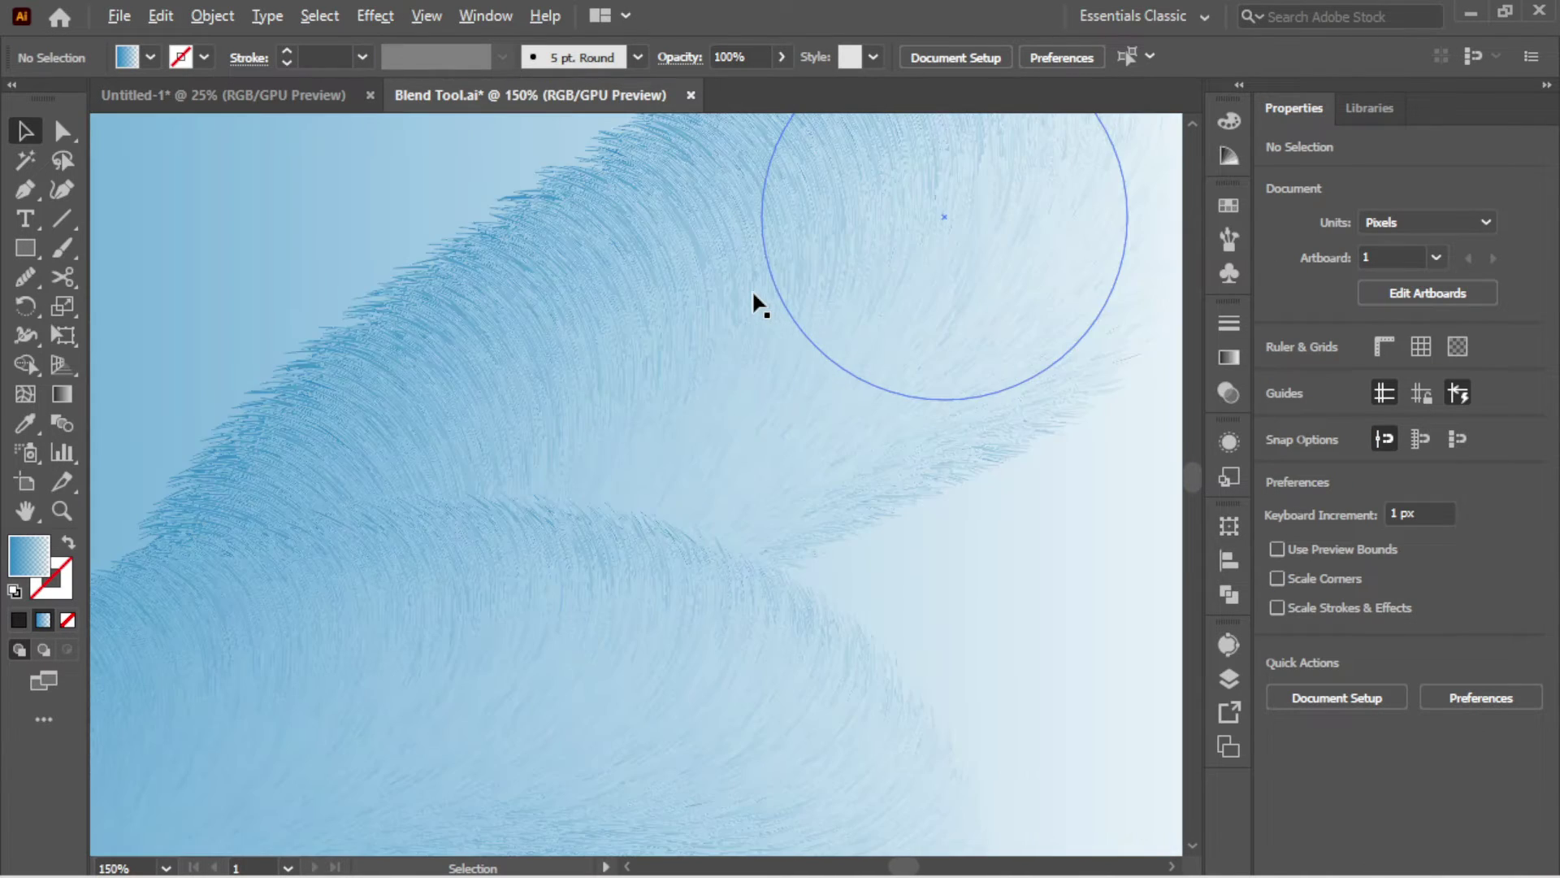
pyautogui.scroll(-1, 752, 290)
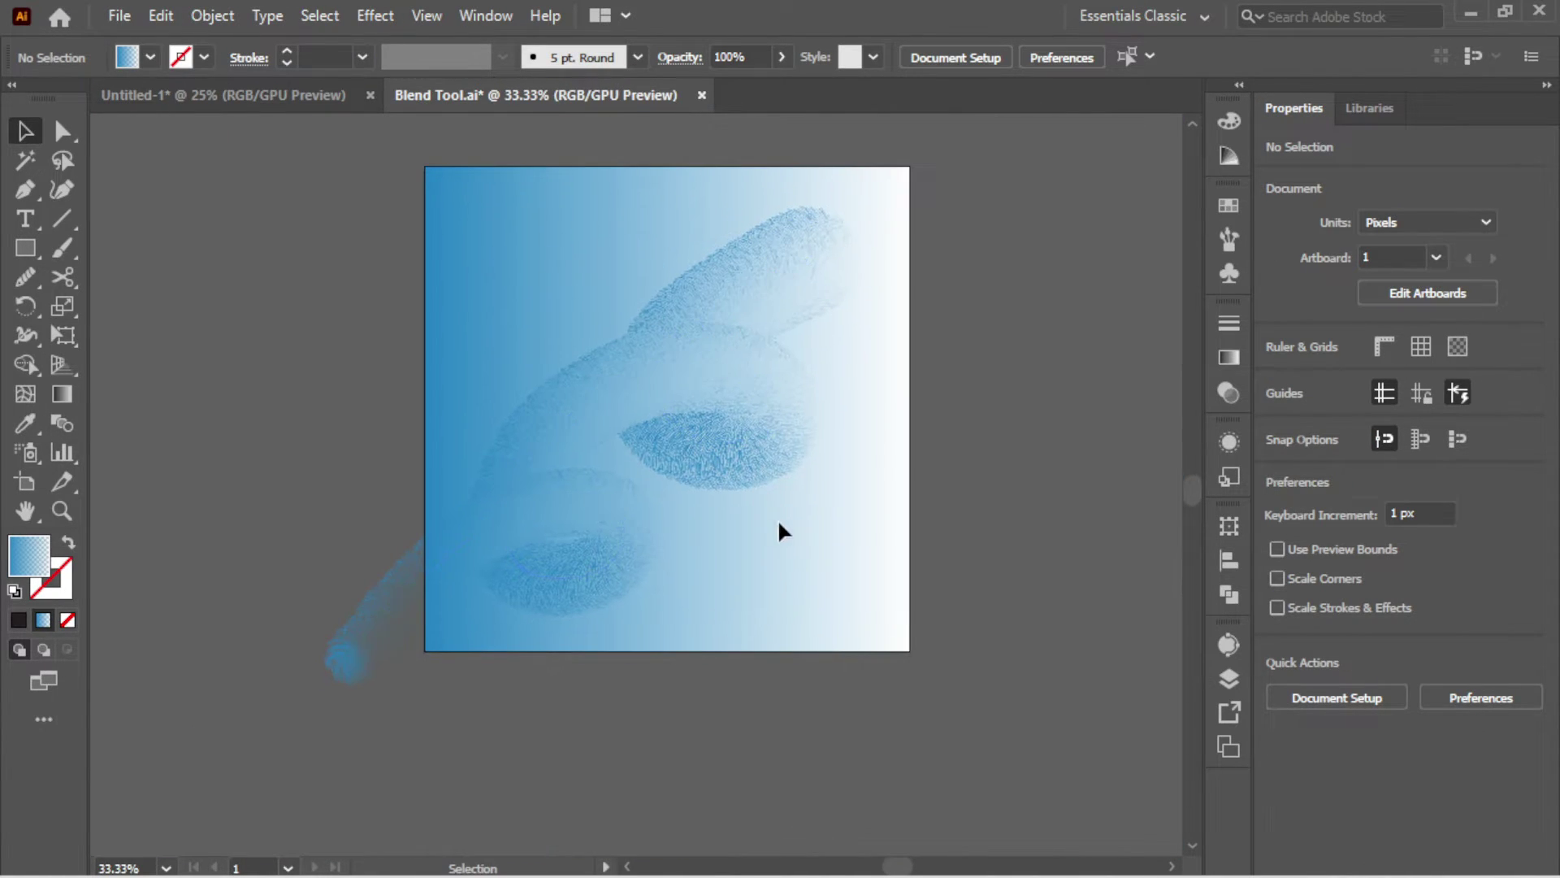
pyautogui.click(869, 458)
pyautogui.press('ctrl')
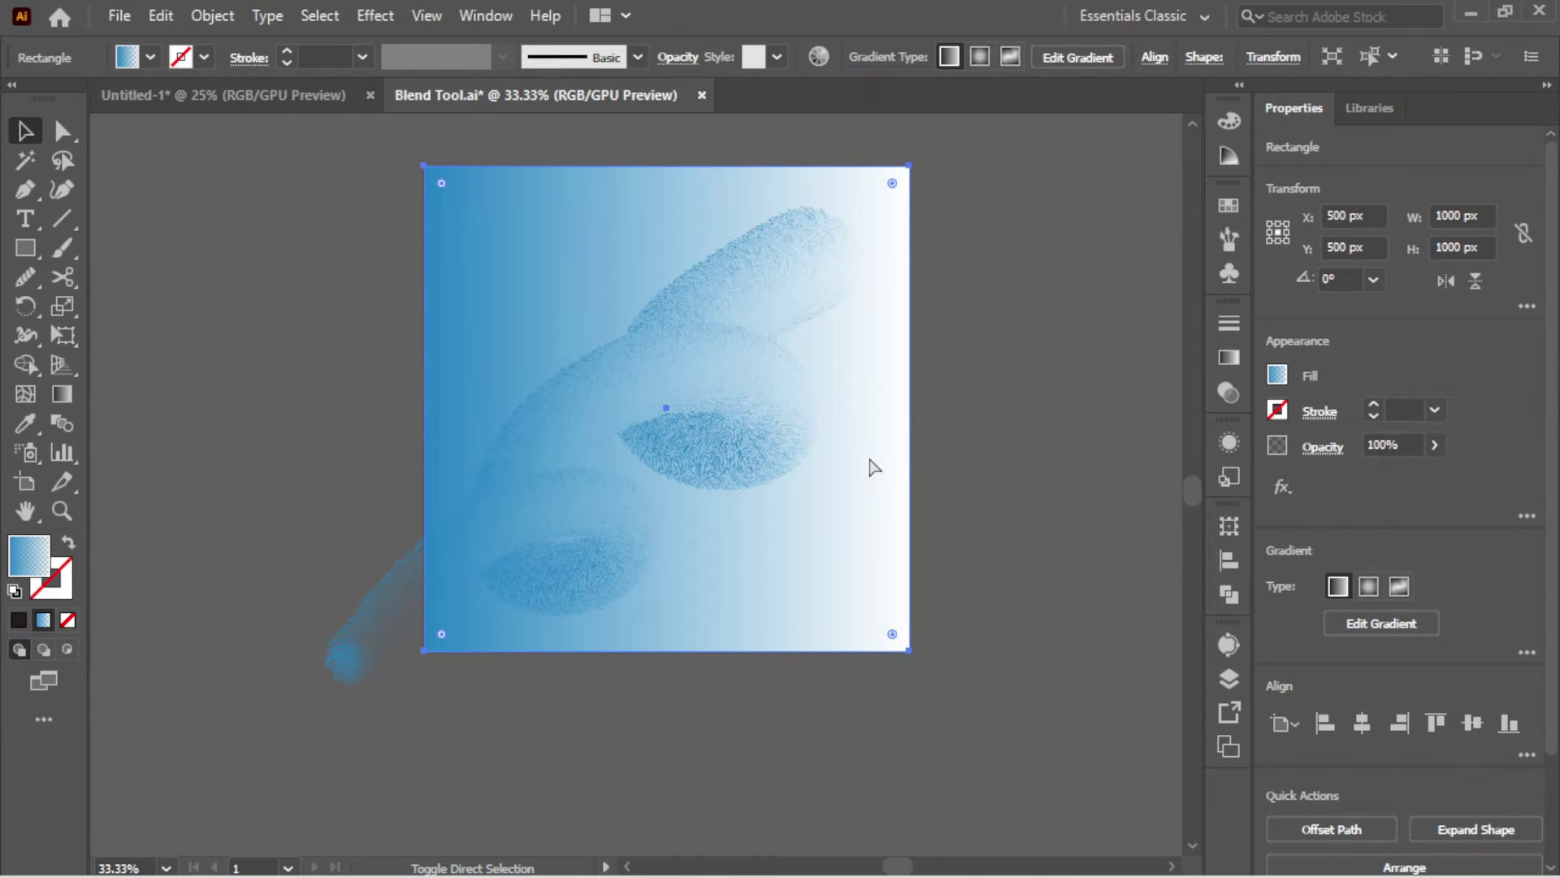
pyautogui.click(923, 418)
pyautogui.click(885, 364)
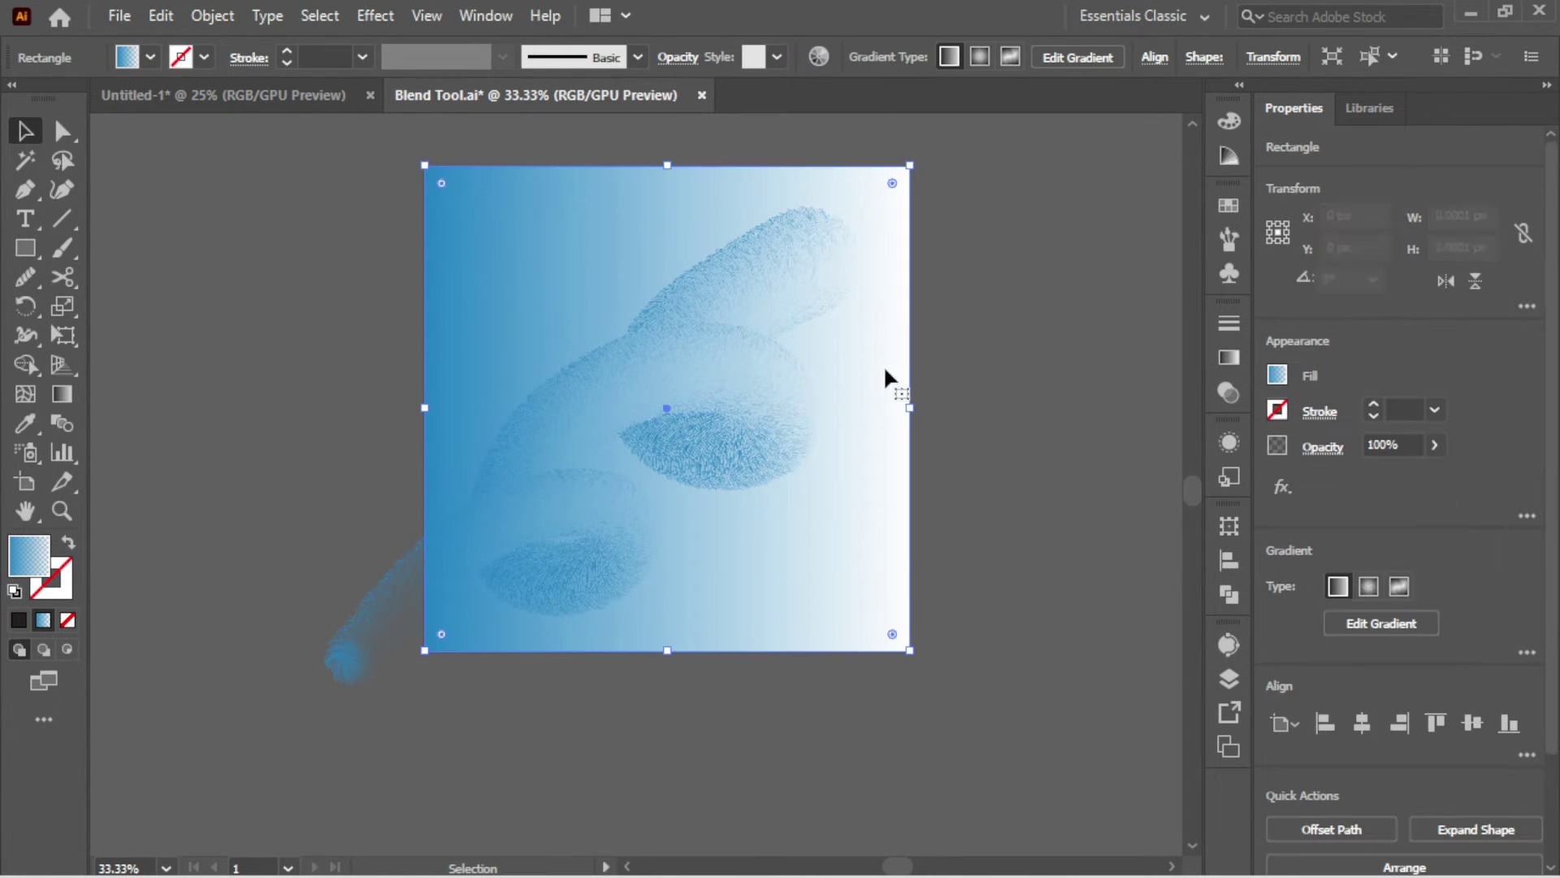
pyautogui.click(365, 456)
pyautogui.click(856, 410)
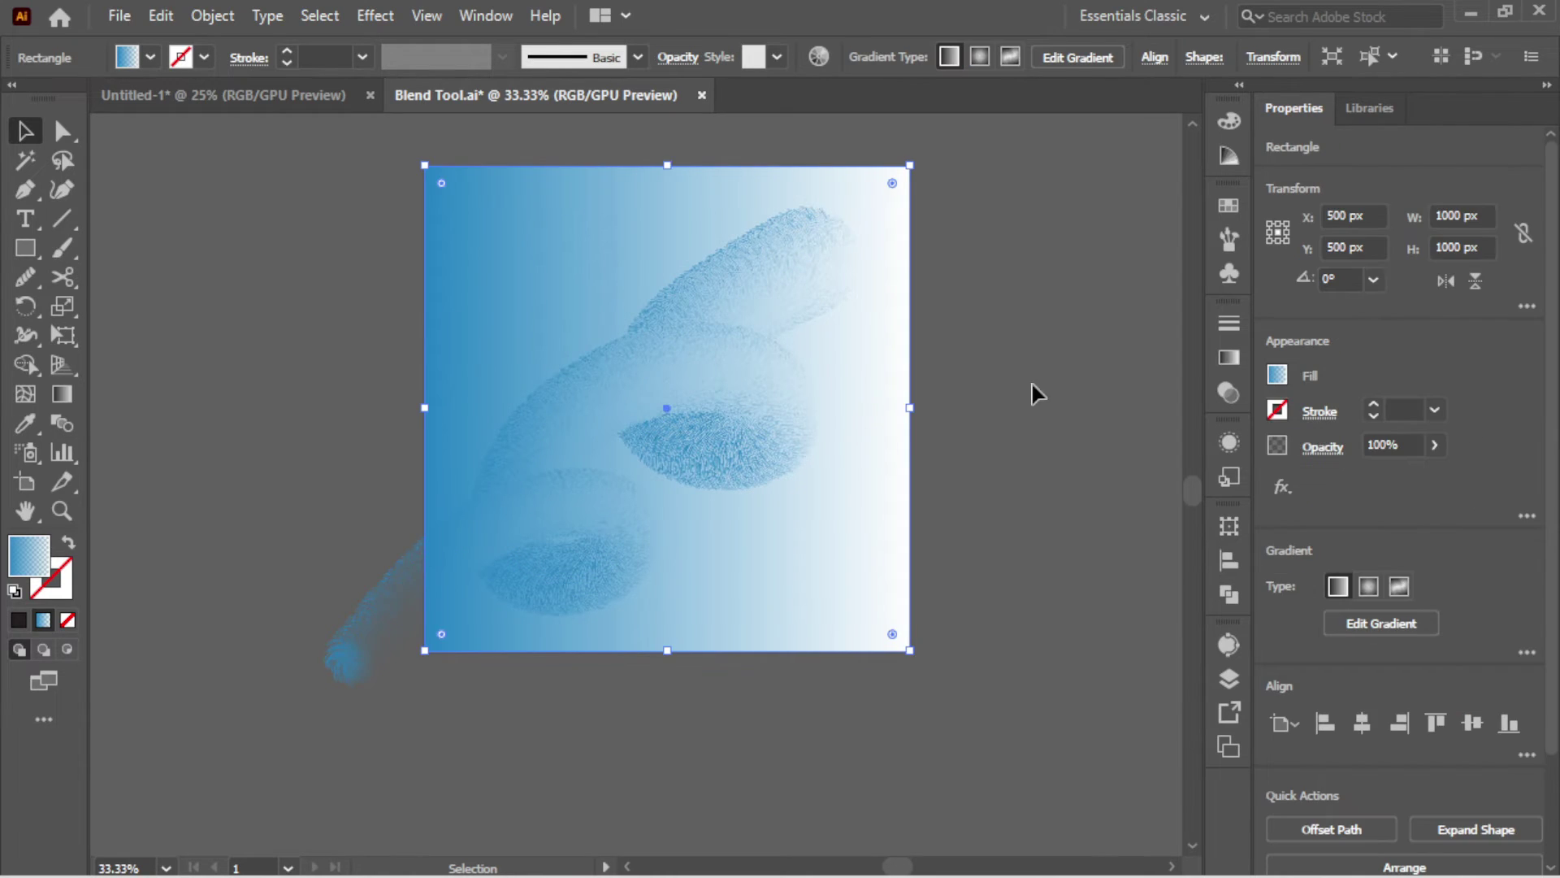
pyautogui.click(1140, 403)
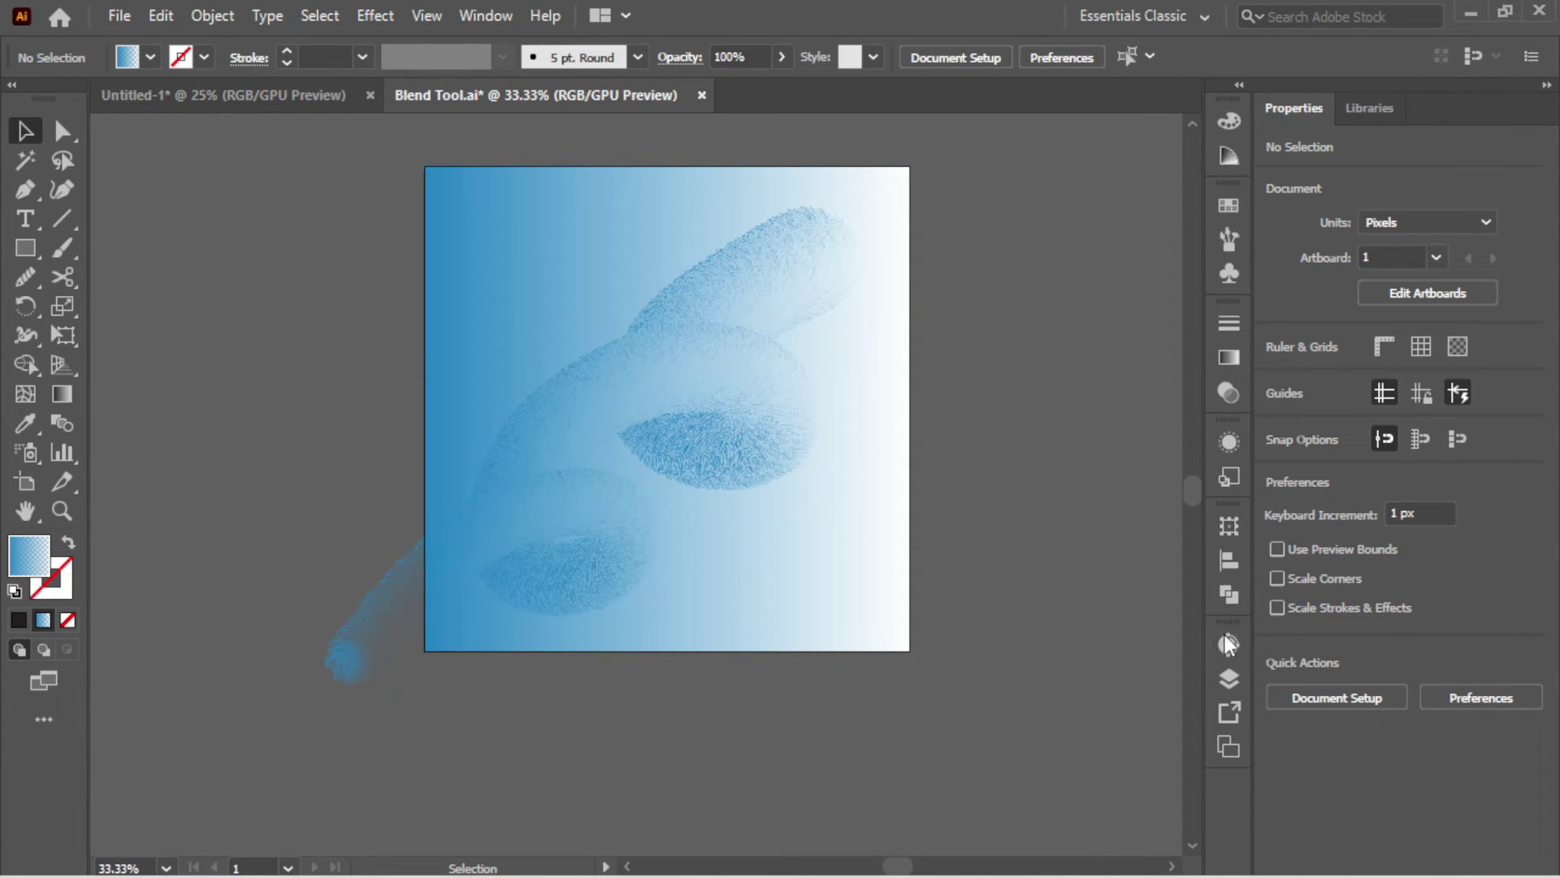
# Step: Lock the gradient background rectangle inside Layer 1
pyautogui.click(1228, 679)
pyautogui.click(985, 652)
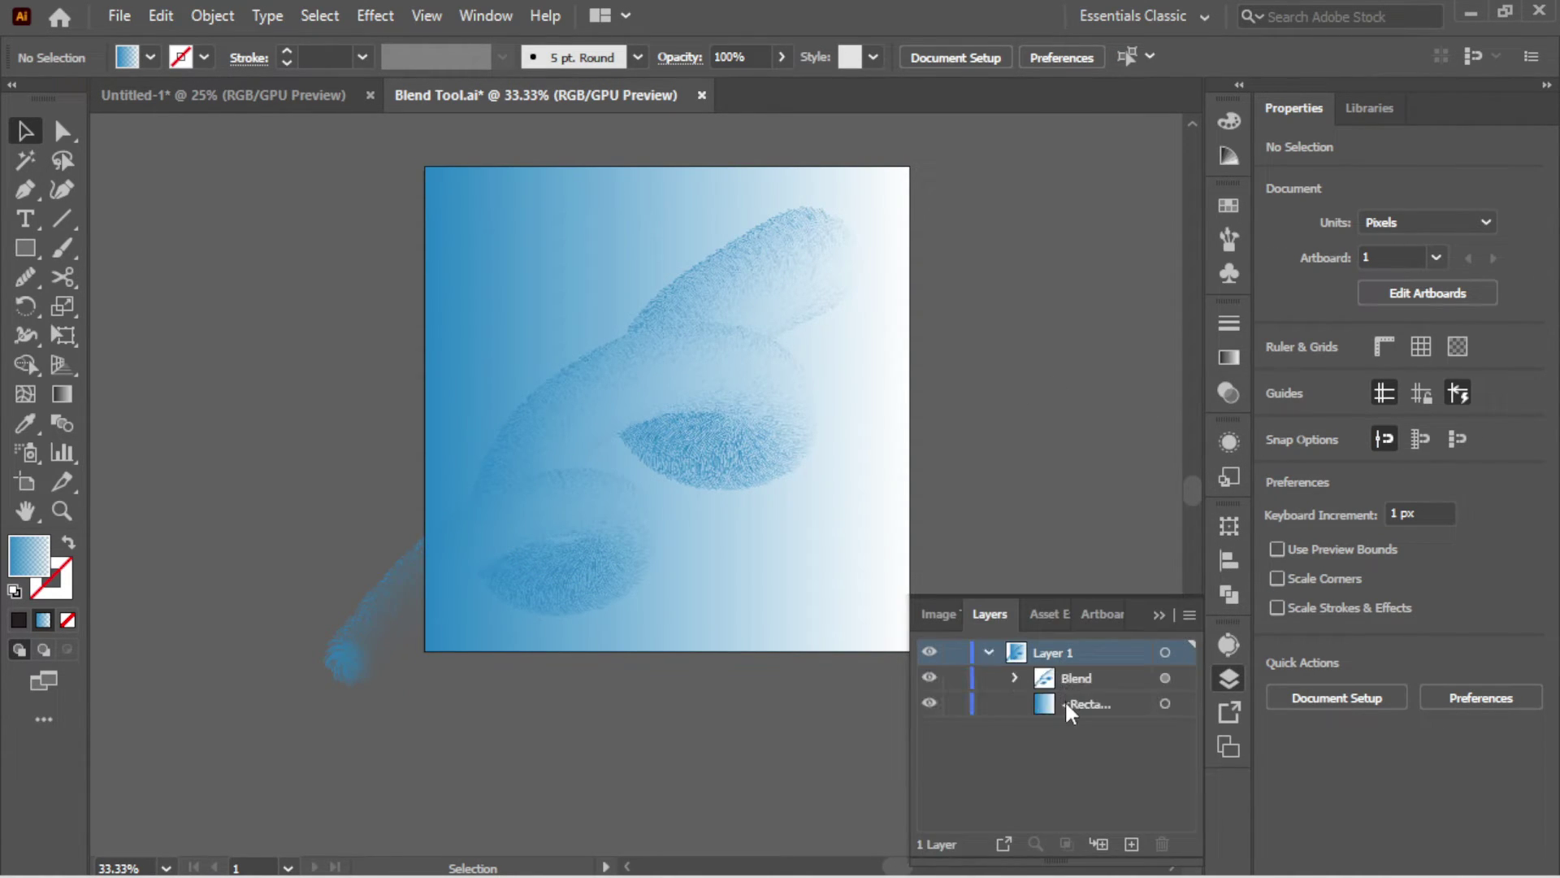
pyautogui.click(930, 704)
pyautogui.click(955, 704)
pyautogui.click(1158, 616)
pyautogui.scroll(1, 764, 325)
pyautogui.moveTo(770, 335); pyautogui.dragTo(773, 373)
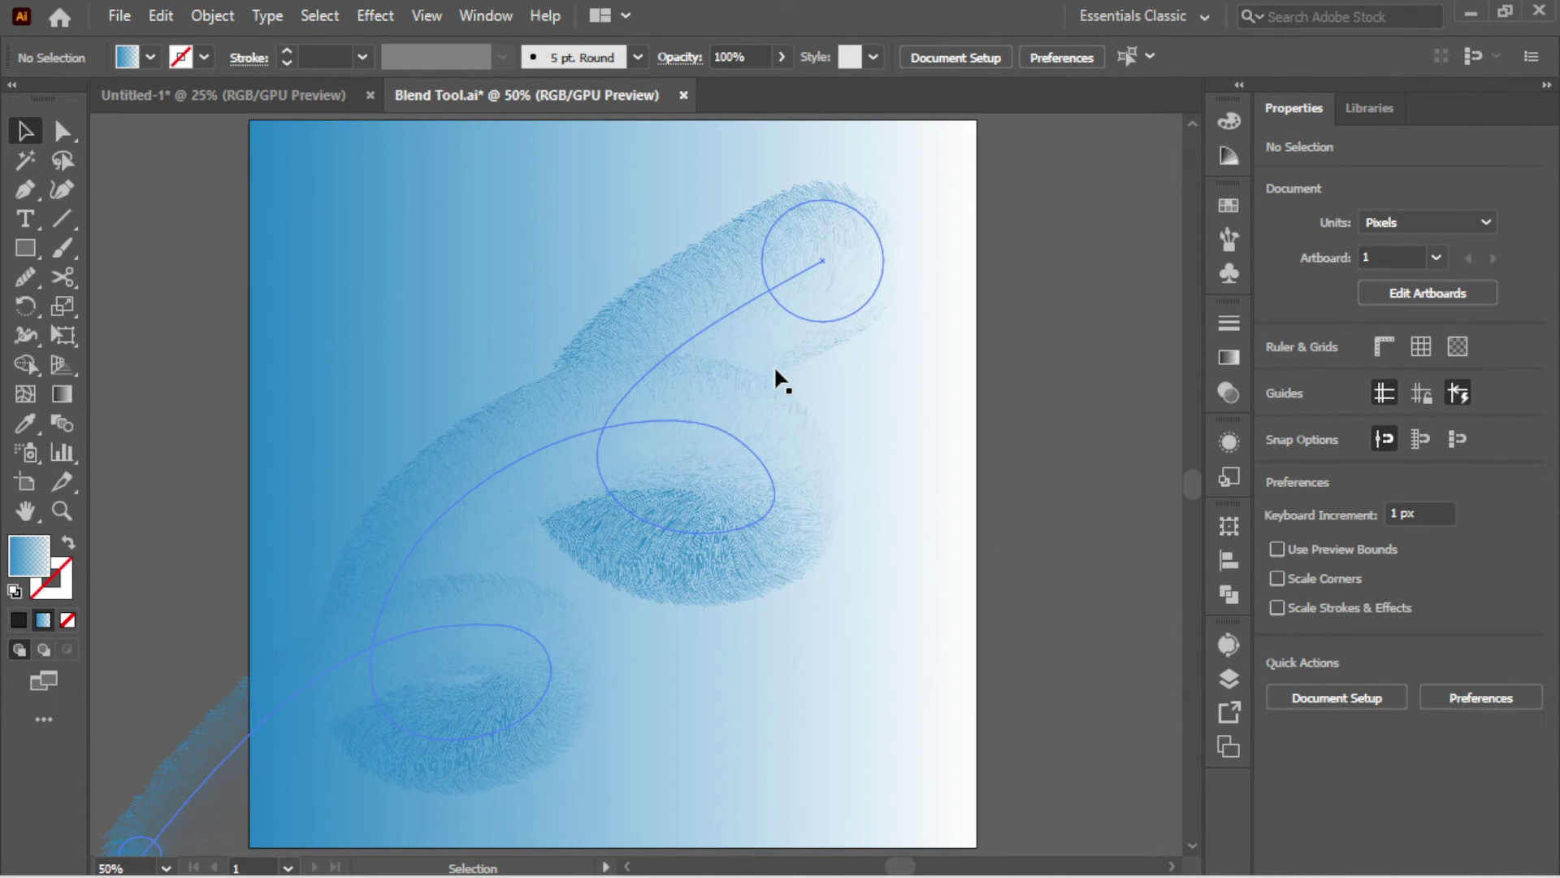